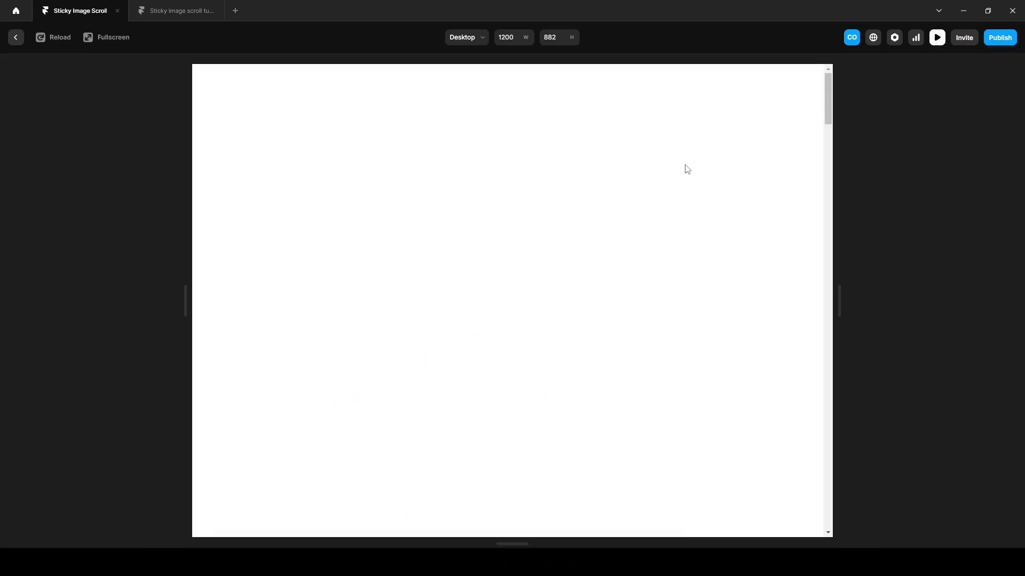
Scroll the Sticky Image Scroll preview so the cards pass the fixed 'Framer Playground CYCLOTO' heading
scroll(611, 313, down, 10)
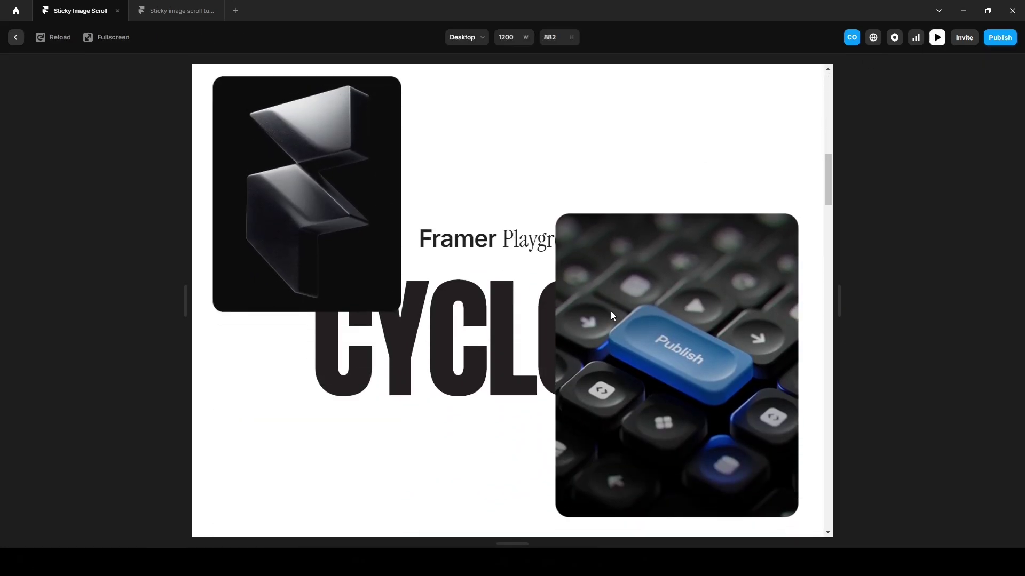
scroll(612, 313, down, 10)
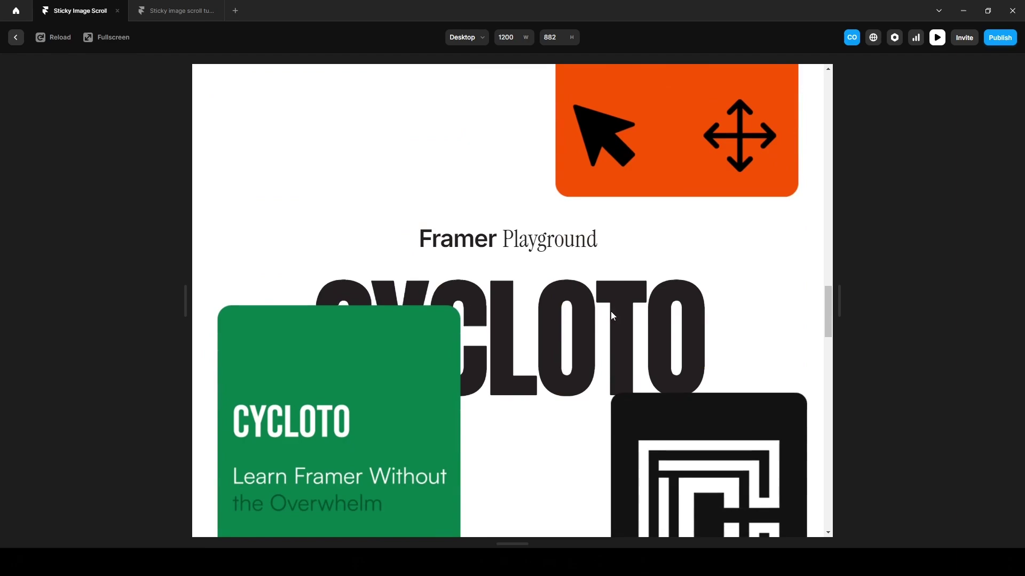
scroll(611, 312, down, 10)
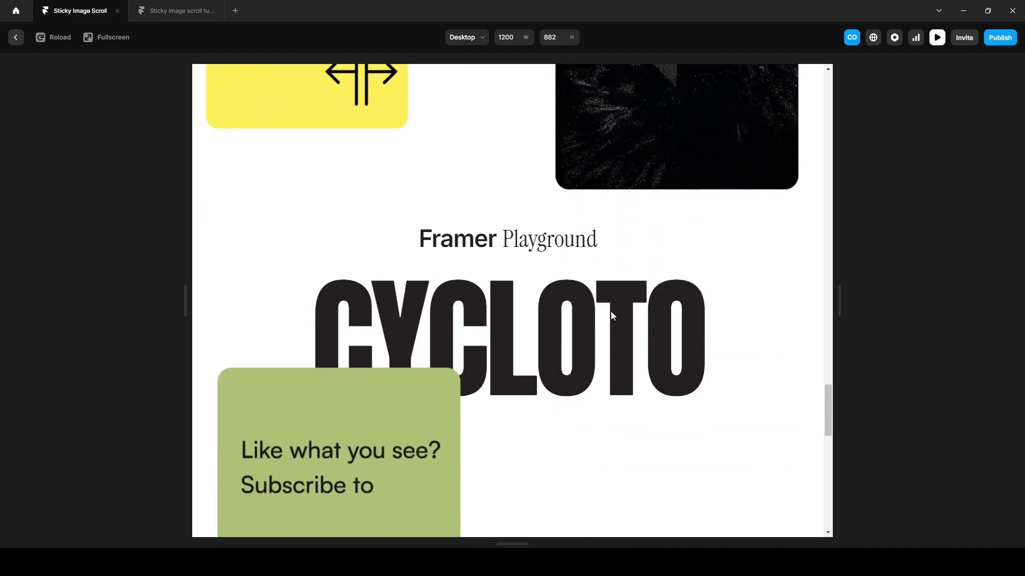
scroll(610, 312, down, 10)
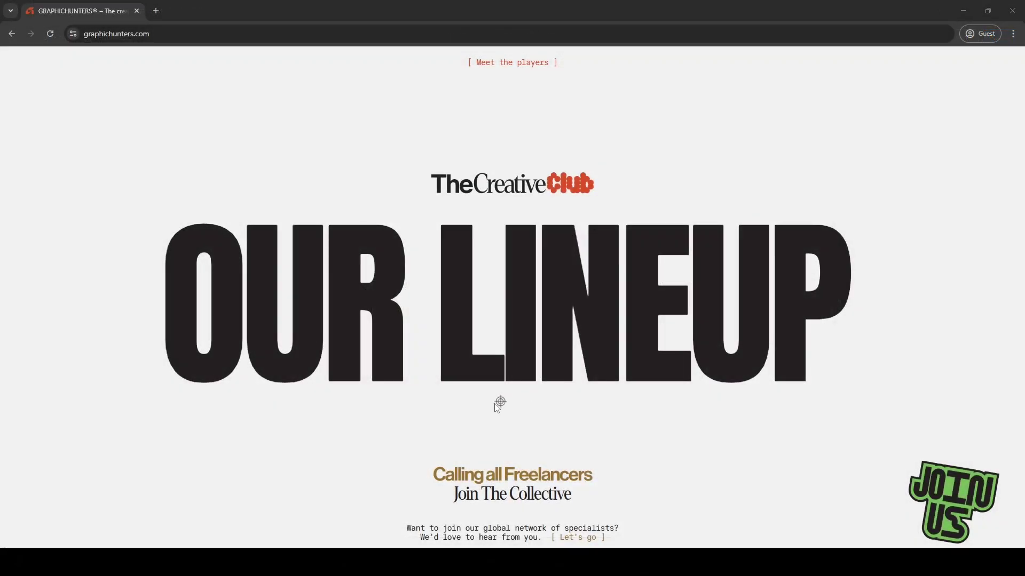
Scroll through graphichunters.com's OUR LINEUP section as portrait cards rise past the sticky heading
scroll(494, 405, down, 5)
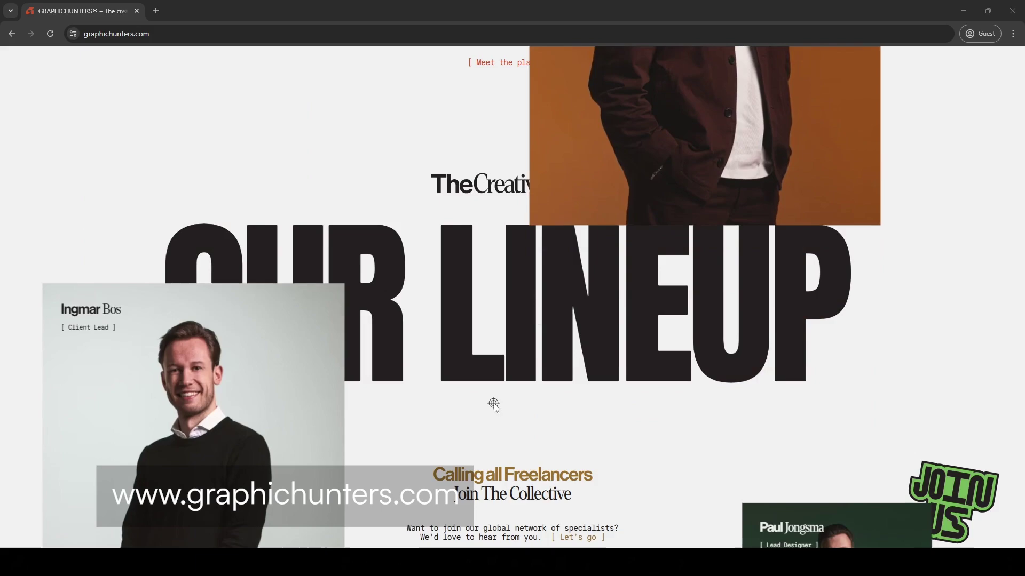
scroll(494, 404, down, 10)
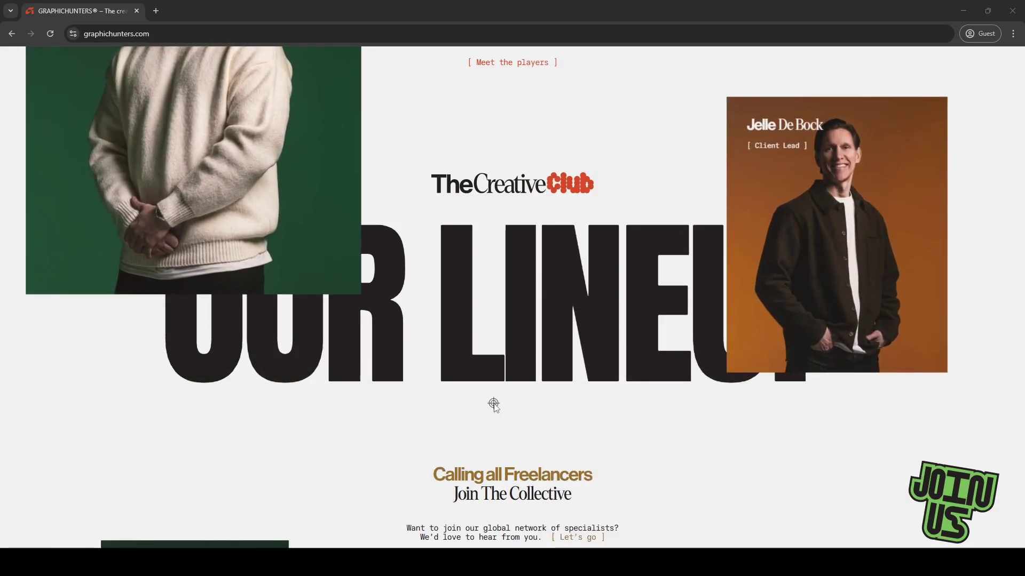
scroll(495, 405, down, 10)
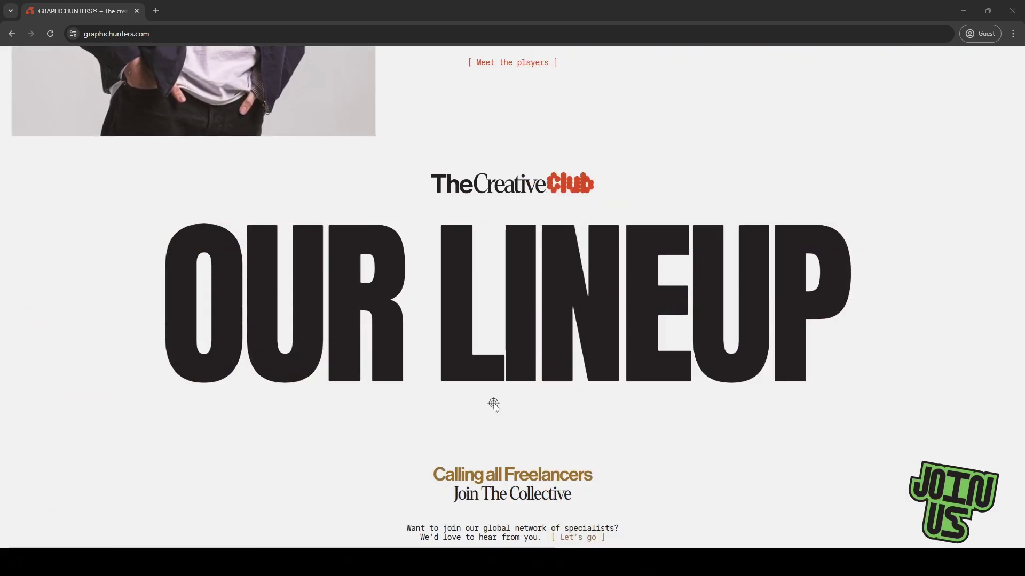
scroll(491, 402, down, 3)
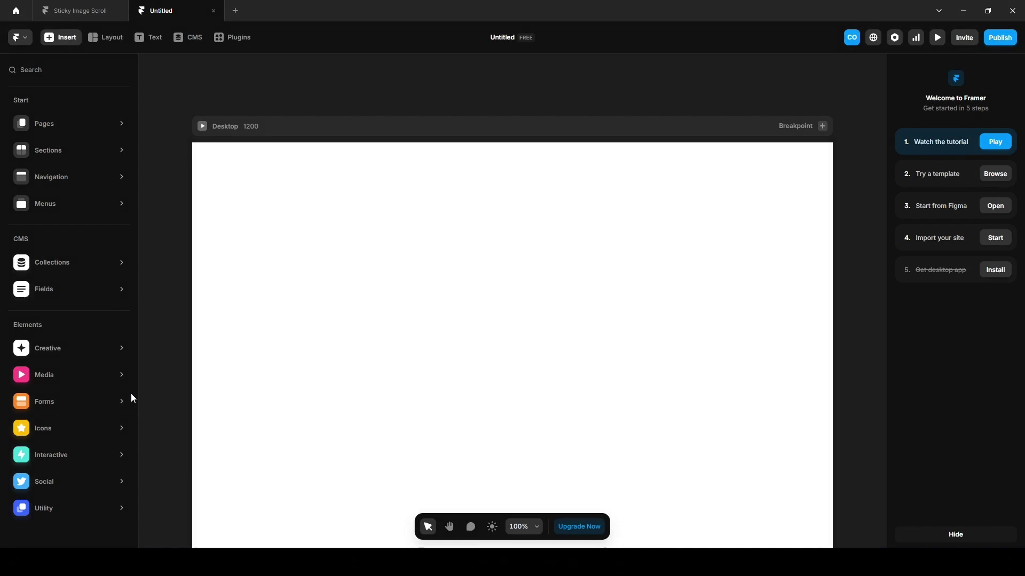
Rename the Untitled project to 'Sticky image scroll tutorial'
click(508, 38)
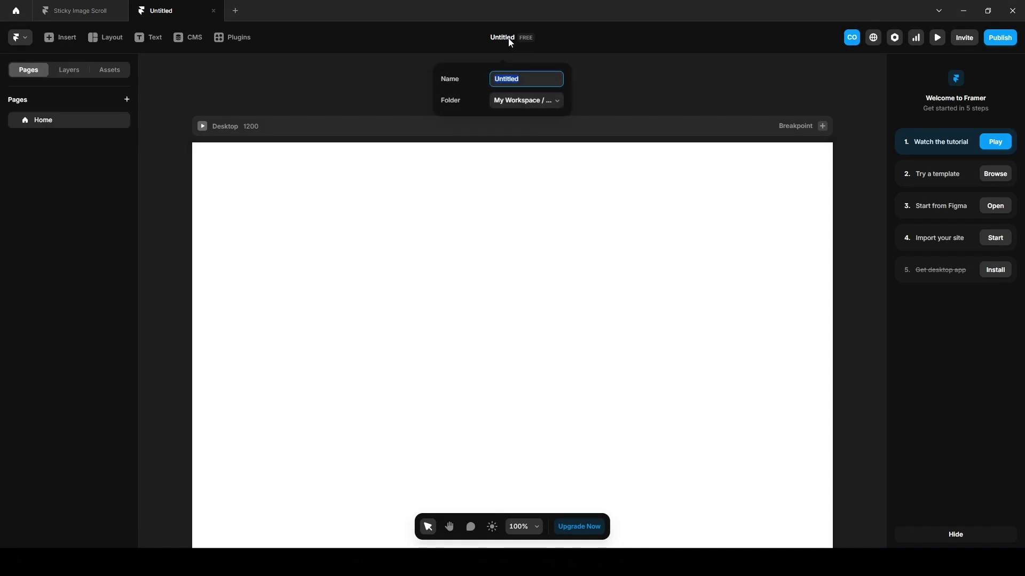
text(Sticky image scroll)
text( tutorial)
Confirm the project name and give the Desktop page frame a stack layout
click(390, 90)
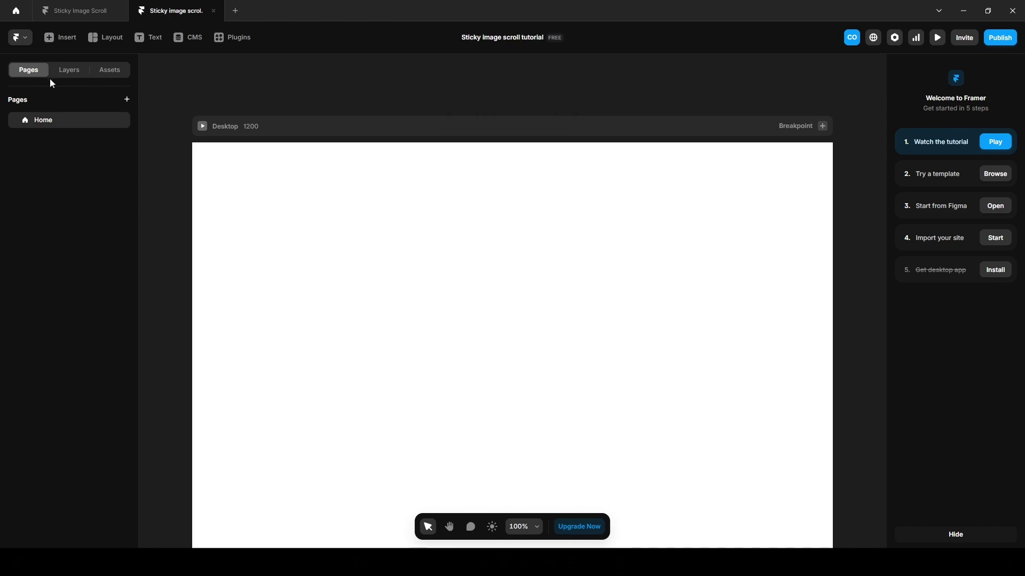
click(68, 72)
click(62, 135)
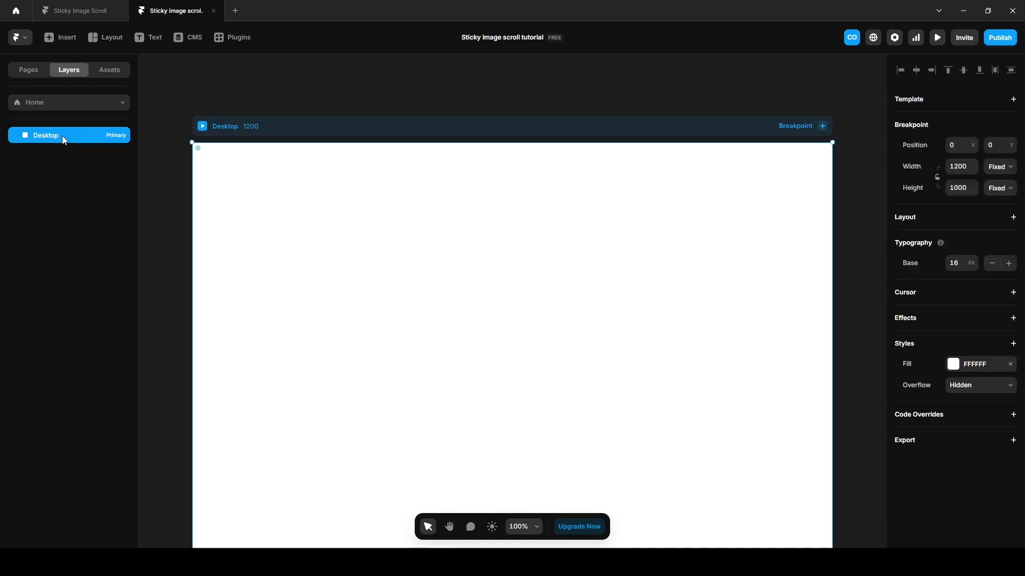
click(916, 220)
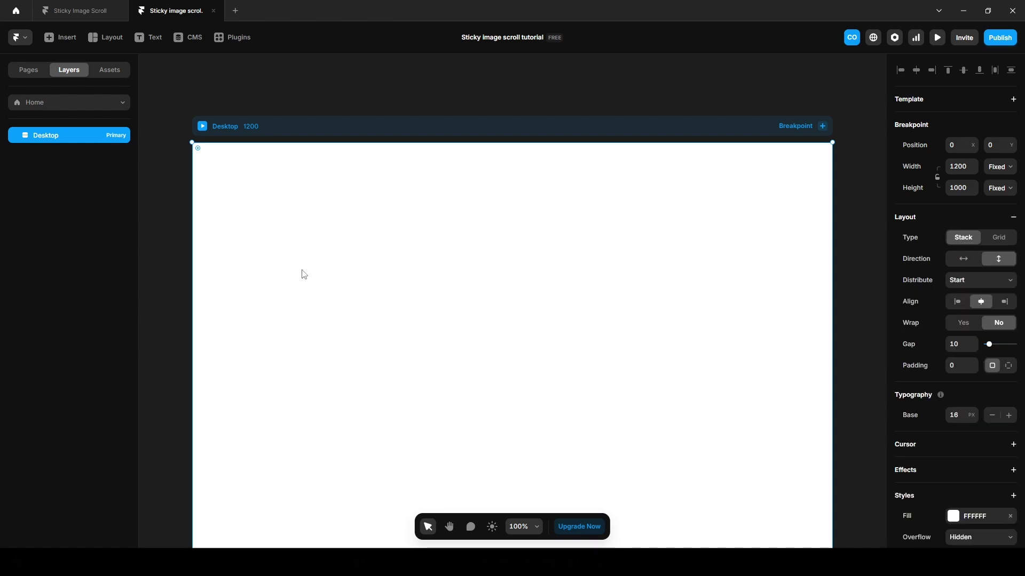
Draw a new frame at the top of the page with its width set to Fill
key(f)
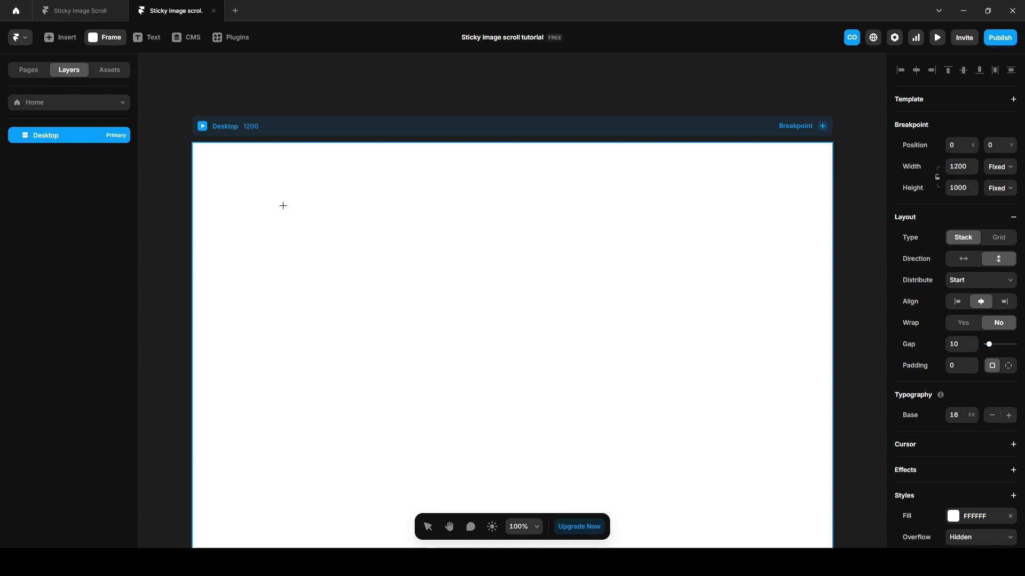
drag(272, 201, 683, 416)
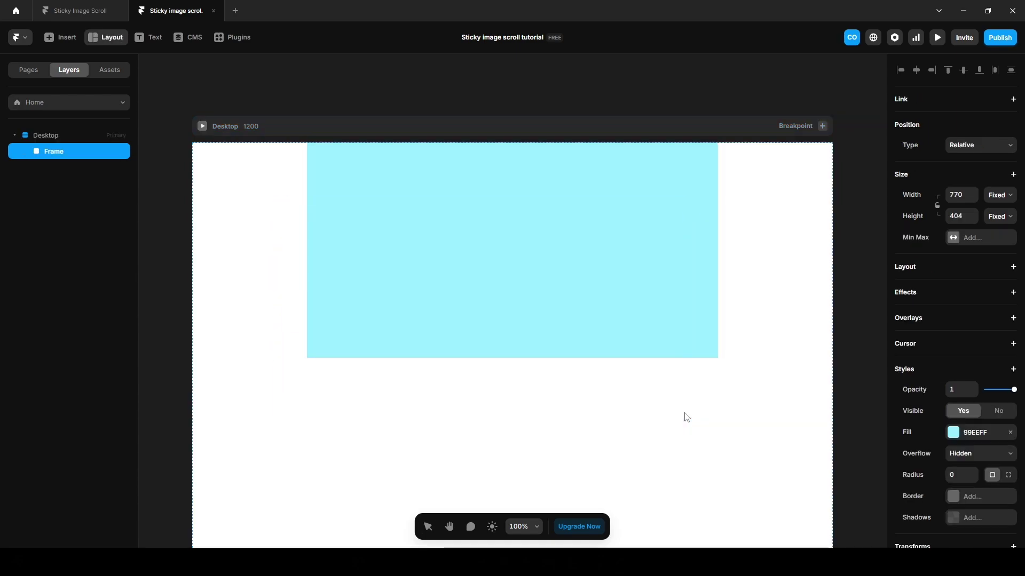
click(1003, 200)
click(1001, 231)
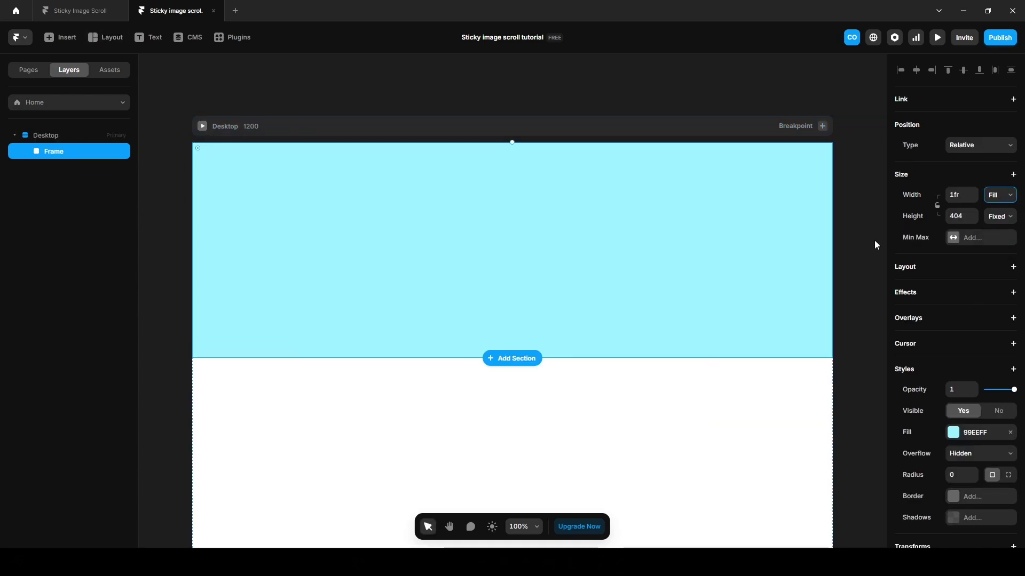
Rename the frame 'Text', give it a stack layout, and remove its cyan fill
double_click(60, 151)
text(Text)
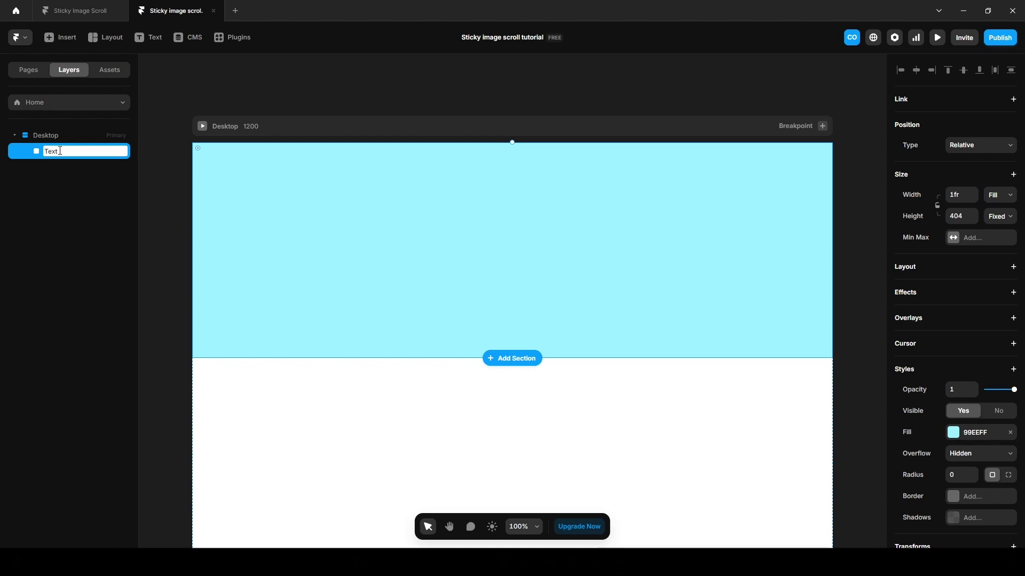
key(Return)
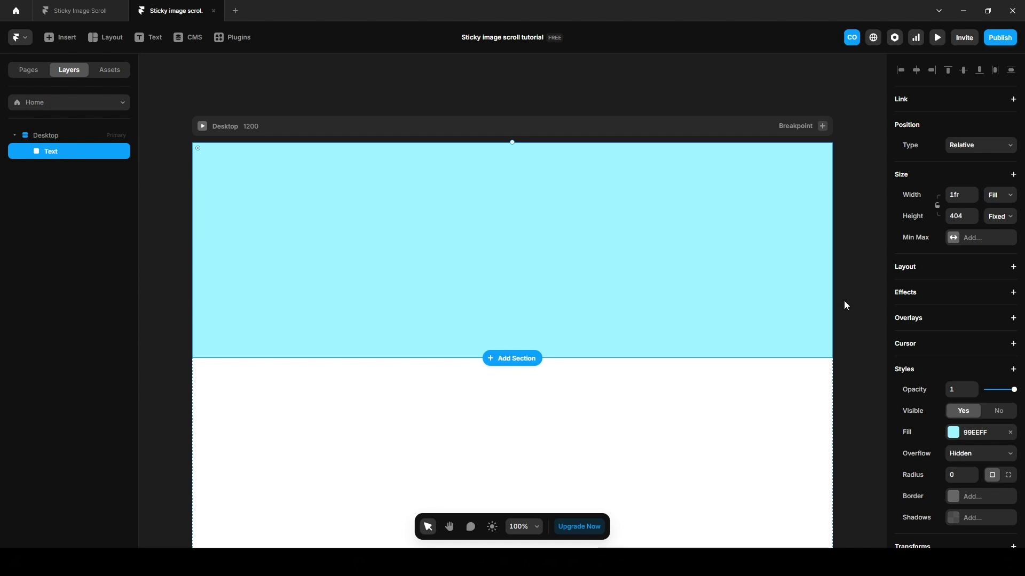
click(917, 269)
scroll(926, 405, down, 4)
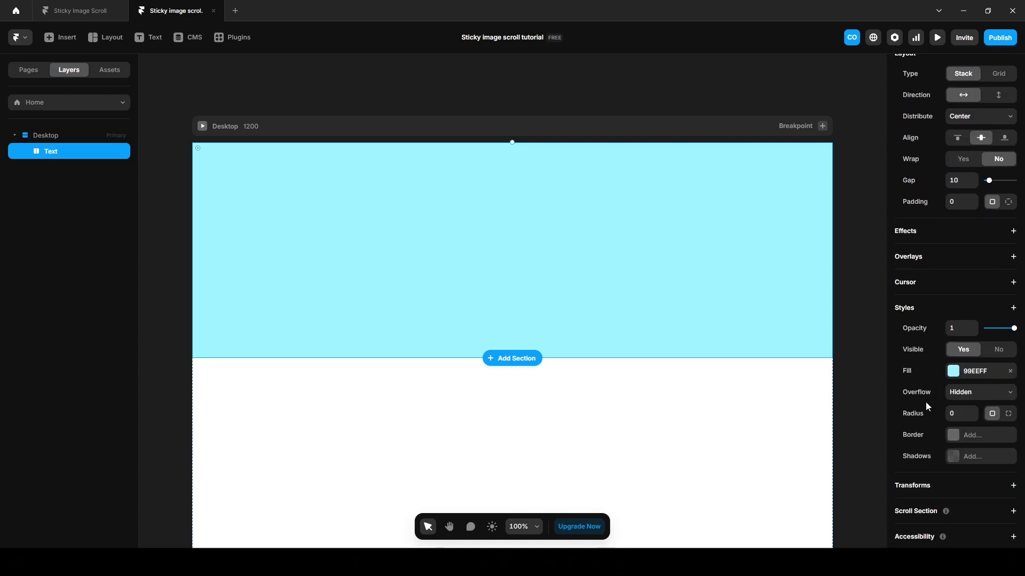
click(1009, 371)
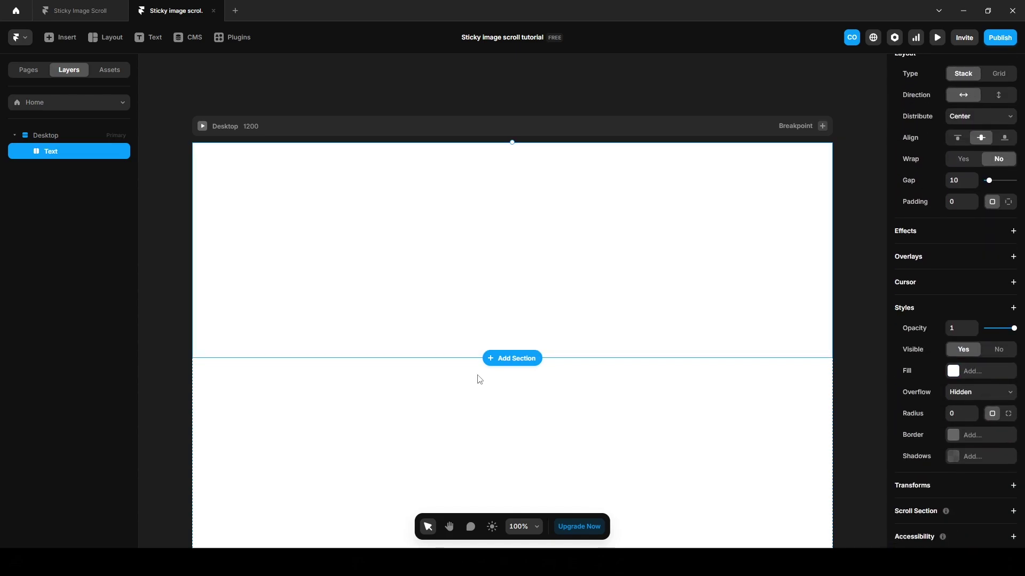
Add a 'Framer Playground' text layer inside the Text frame
key(t)
click(465, 219)
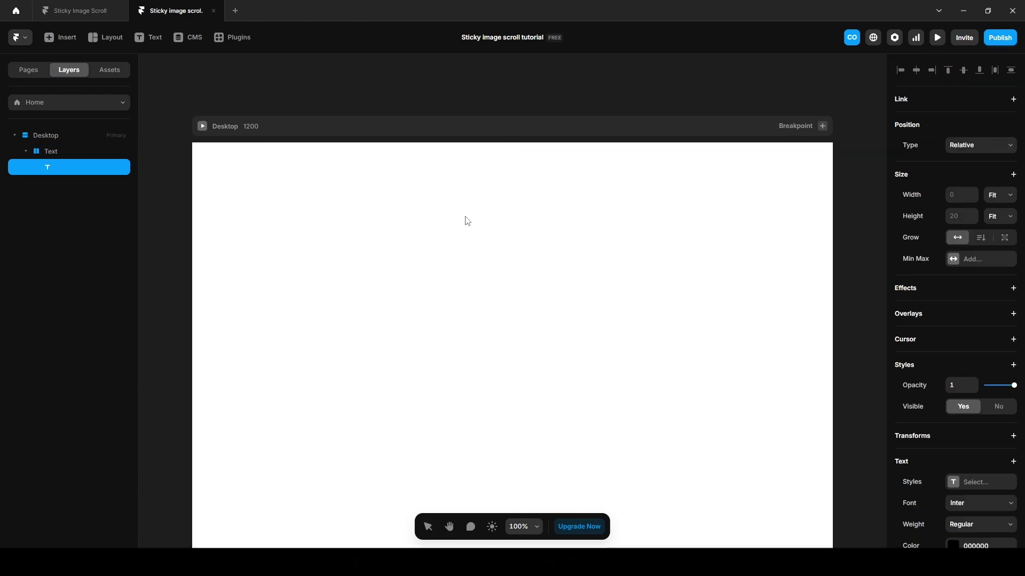
text(Framer Playg)
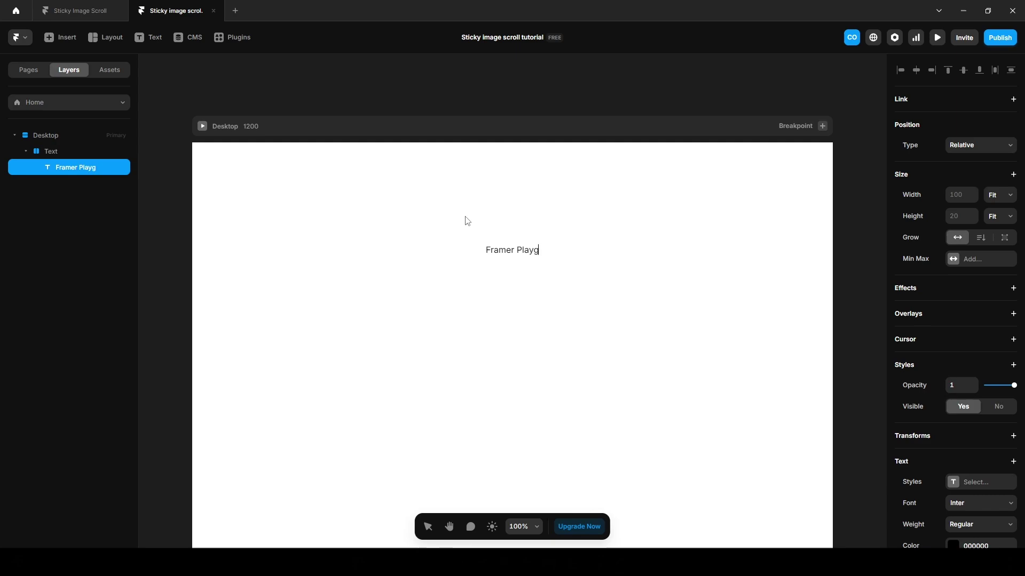
text(round)
key(Escape)
Style the heading Semibold, colour 242021, size 45 px
scroll(950, 399, down, 3)
click(960, 385)
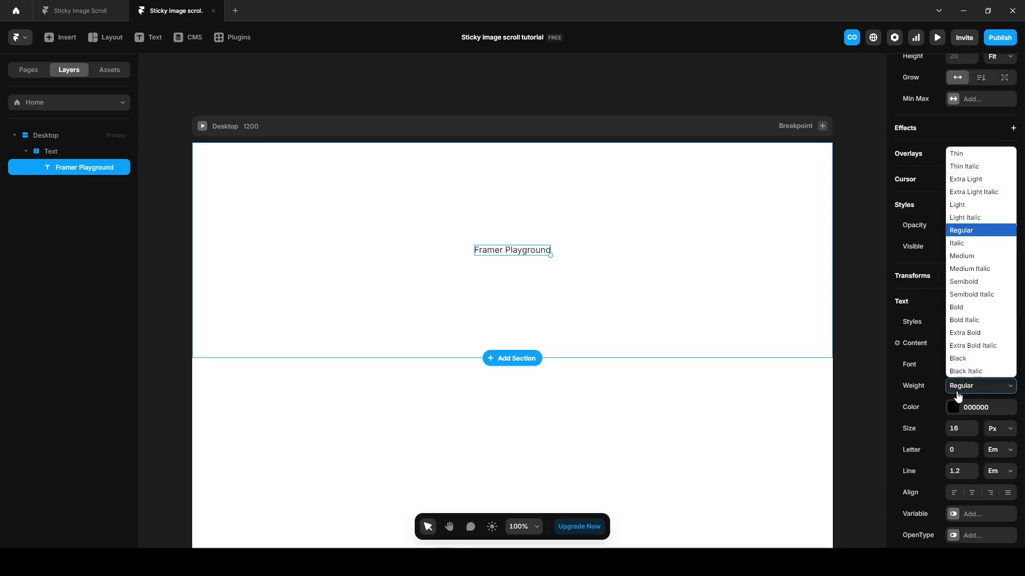
click(968, 282)
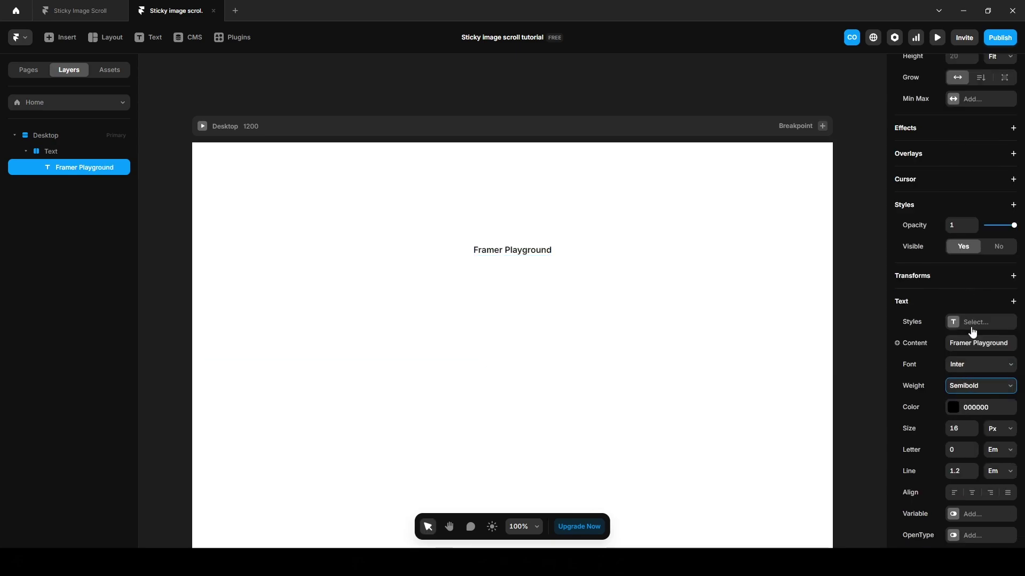
click(953, 411)
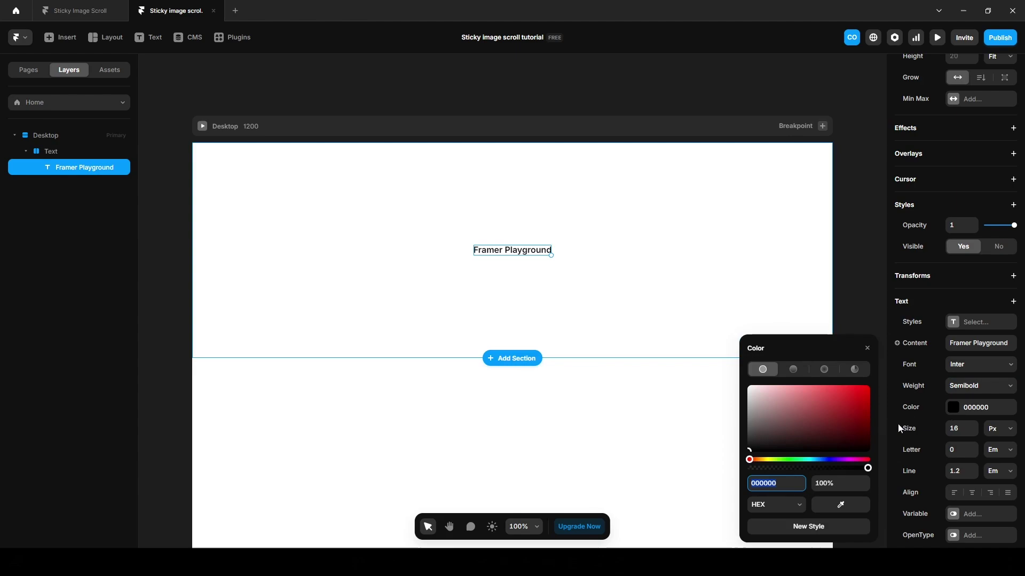
text(242021)
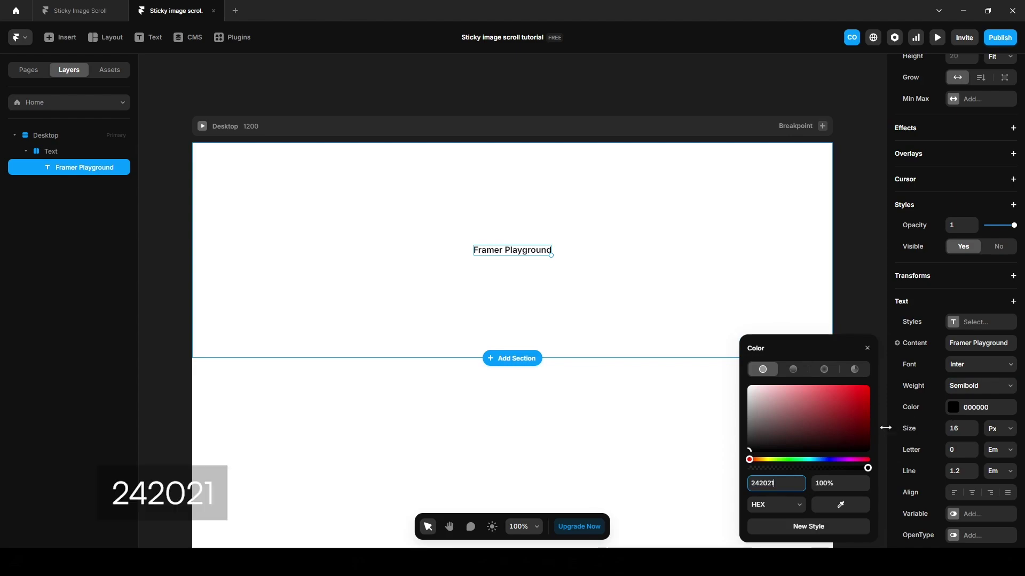
key(Return)
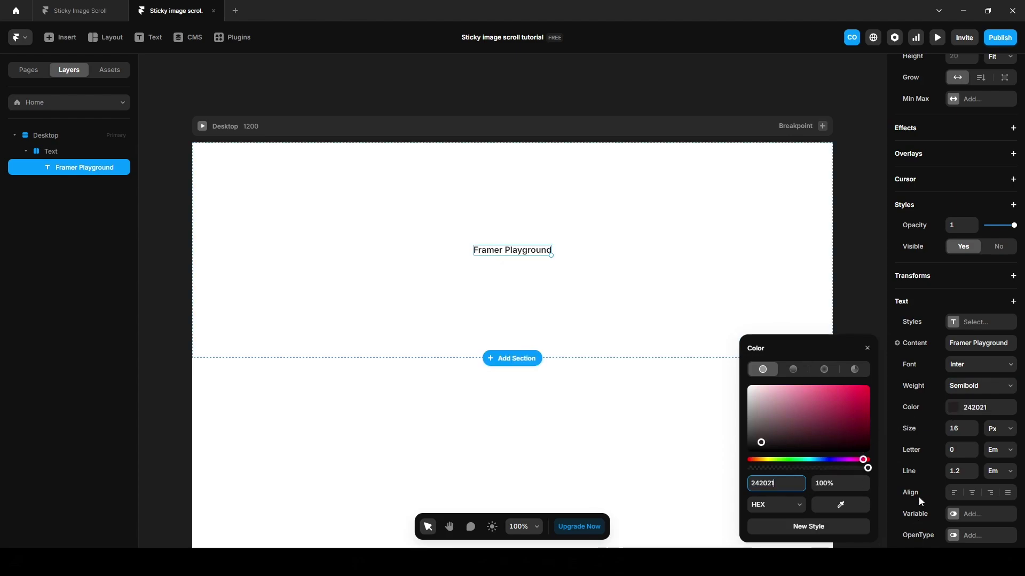
click(949, 428)
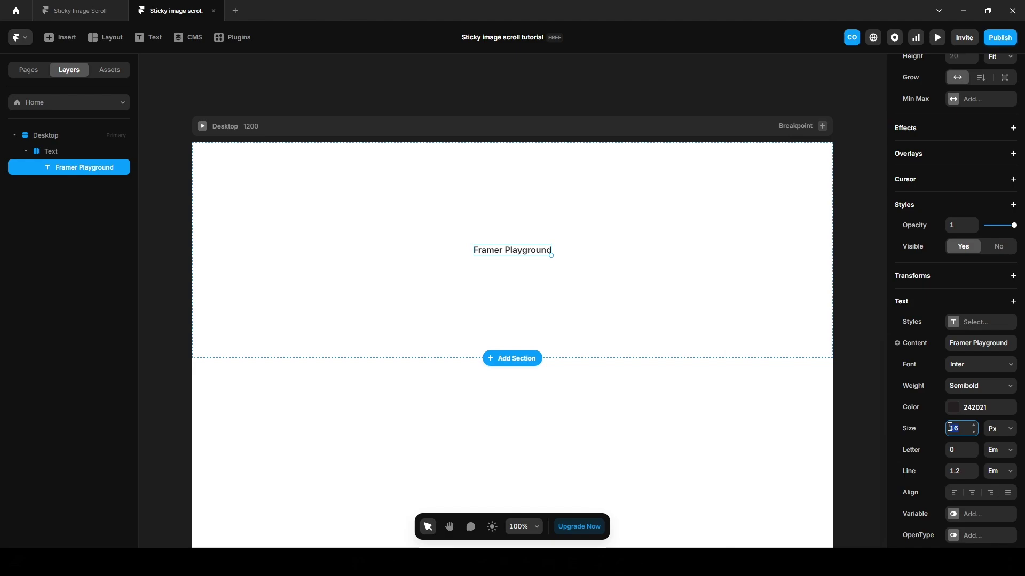
text(45)
key(Return)
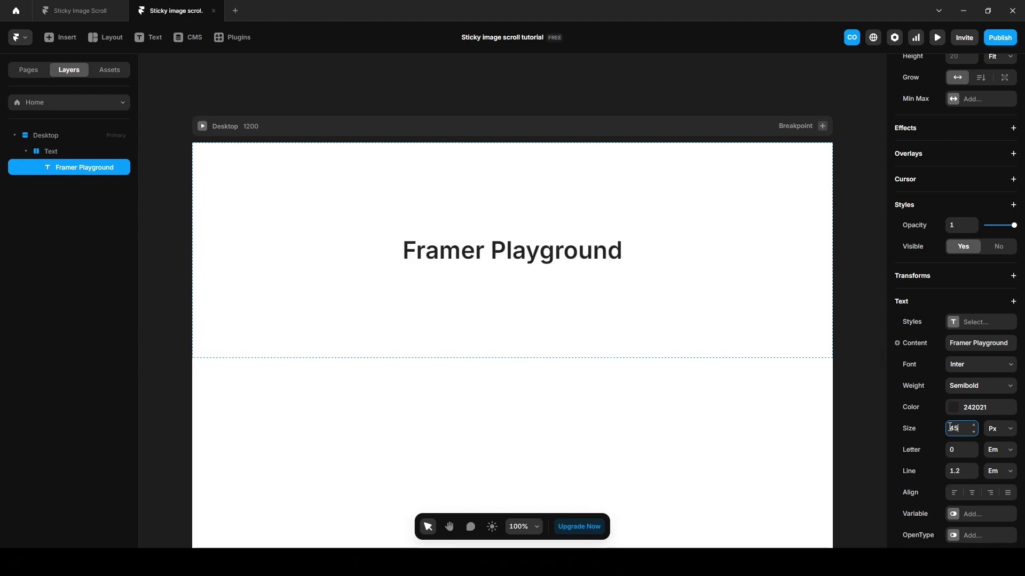
Set the word 'Playground' in Instrument Serif
double_click(499, 251)
drag(491, 250, 632, 260)
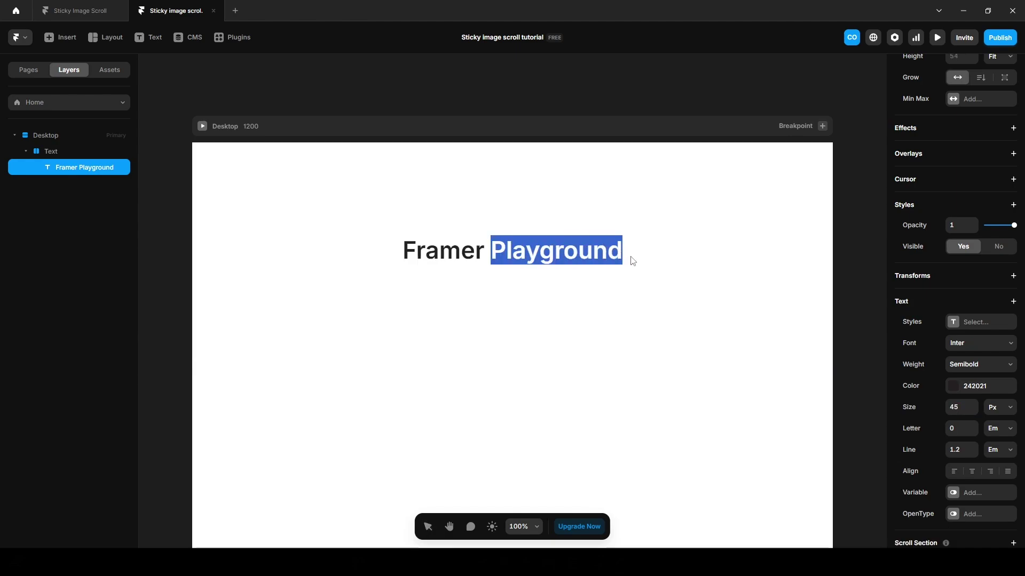
click(957, 348)
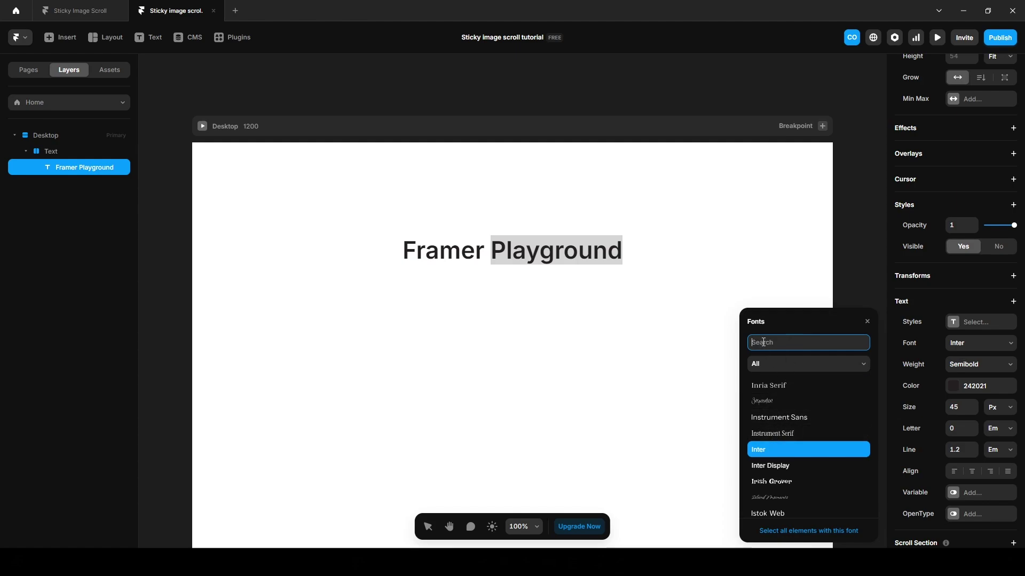
text(instru)
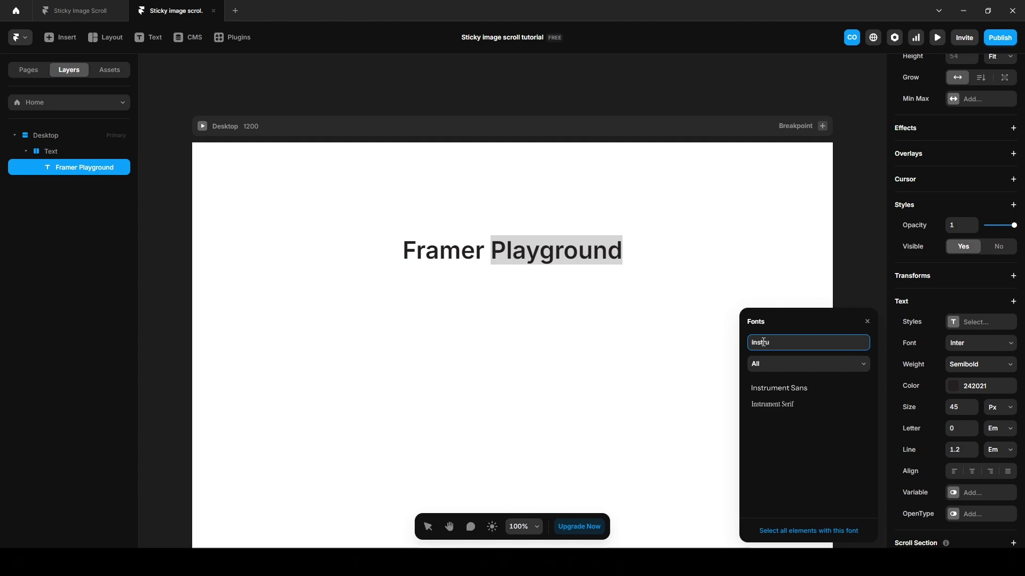
click(777, 404)
key(Escape)
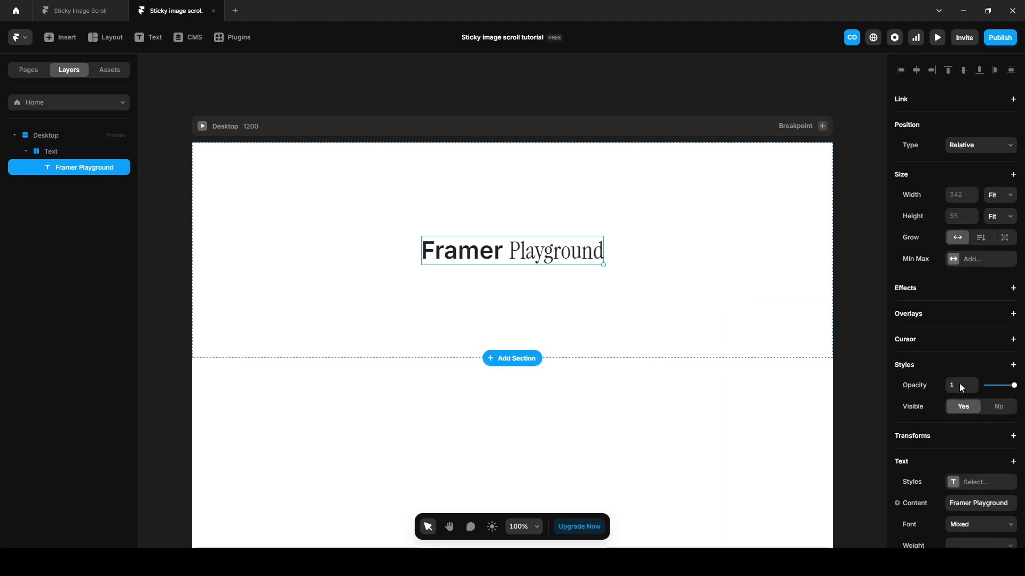
Make the heading fill the full width and centre-align its text
click(995, 196)
click(997, 237)
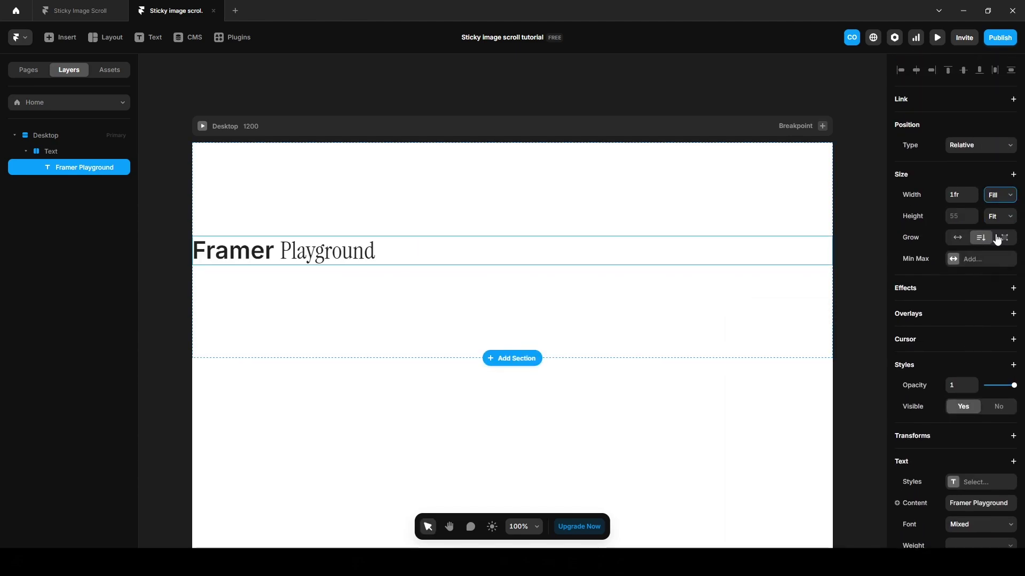
scroll(937, 427, down, 5)
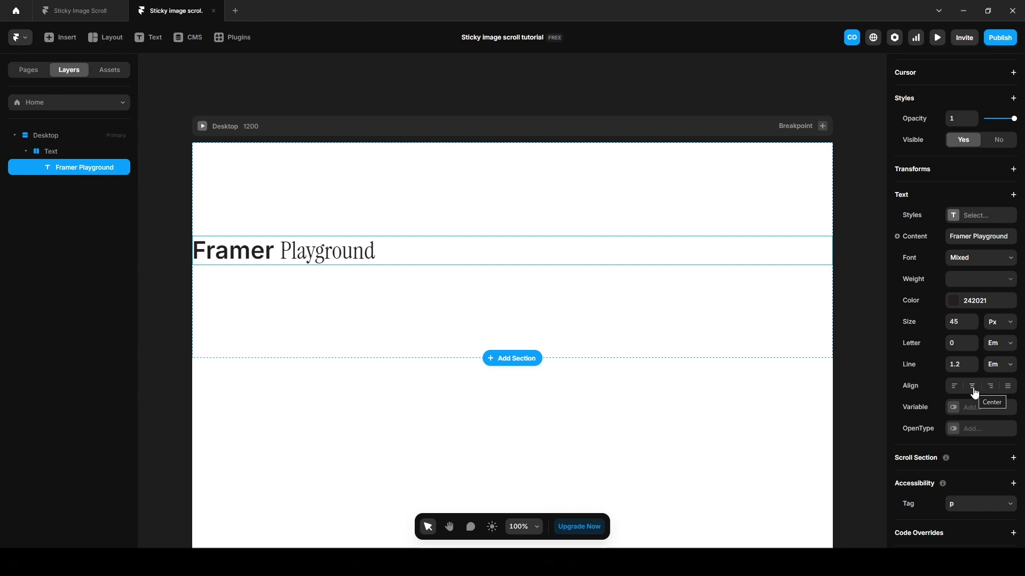
click(972, 386)
key(Escape)
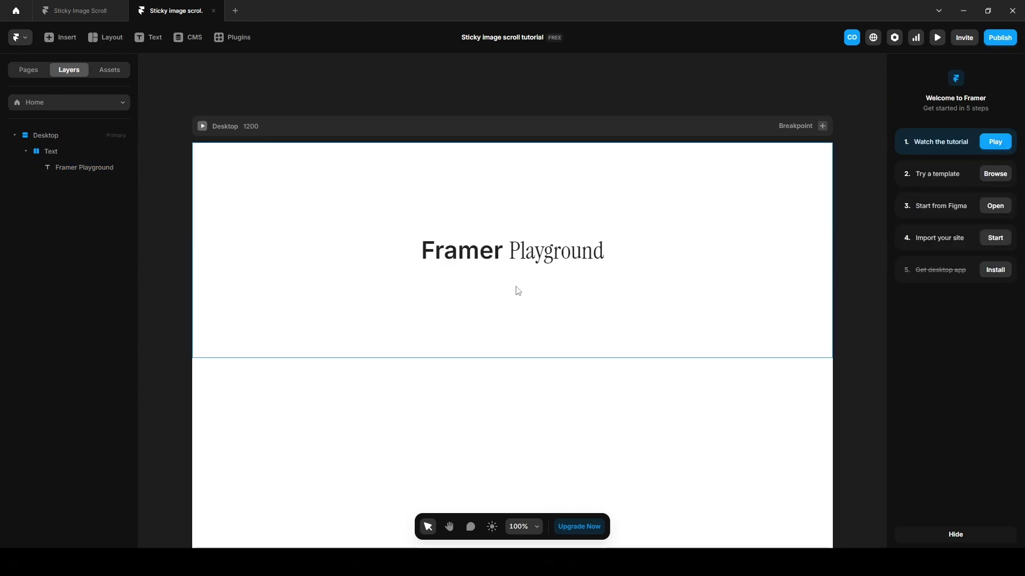
Add a 'CYCLOTO' text layer in the section
key(t)
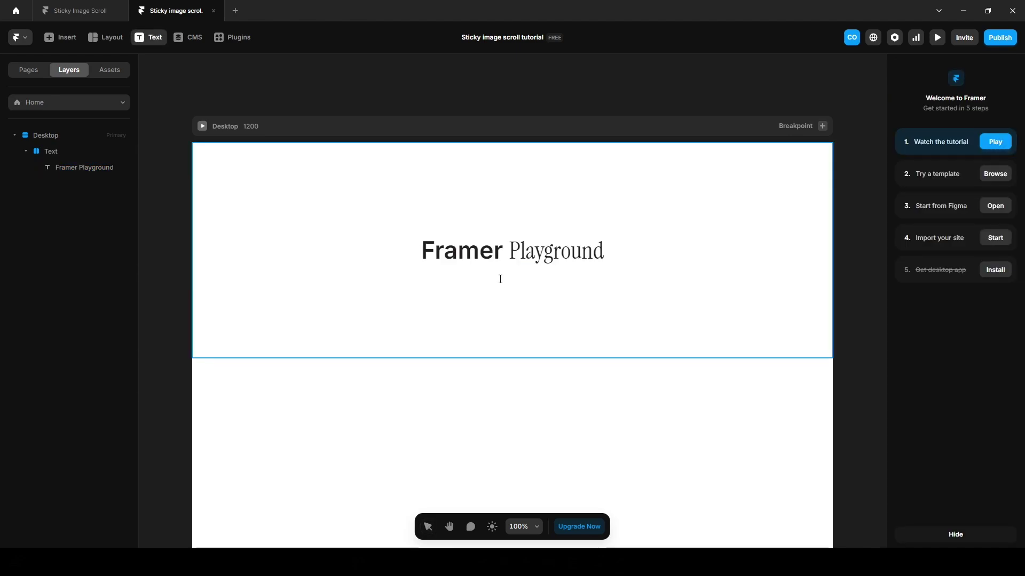
click(507, 278)
text(CYCLOTO)
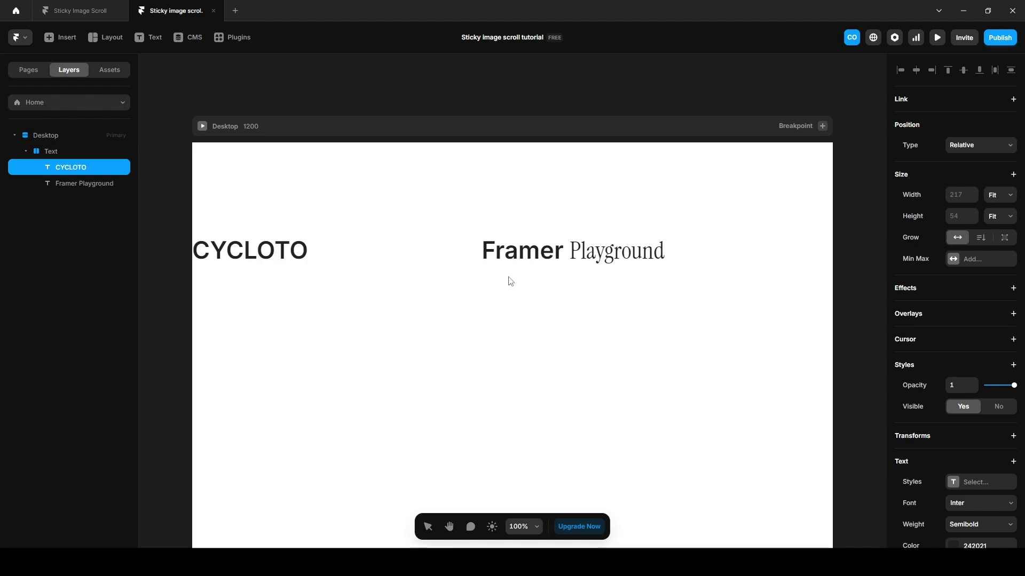
key(Escape)
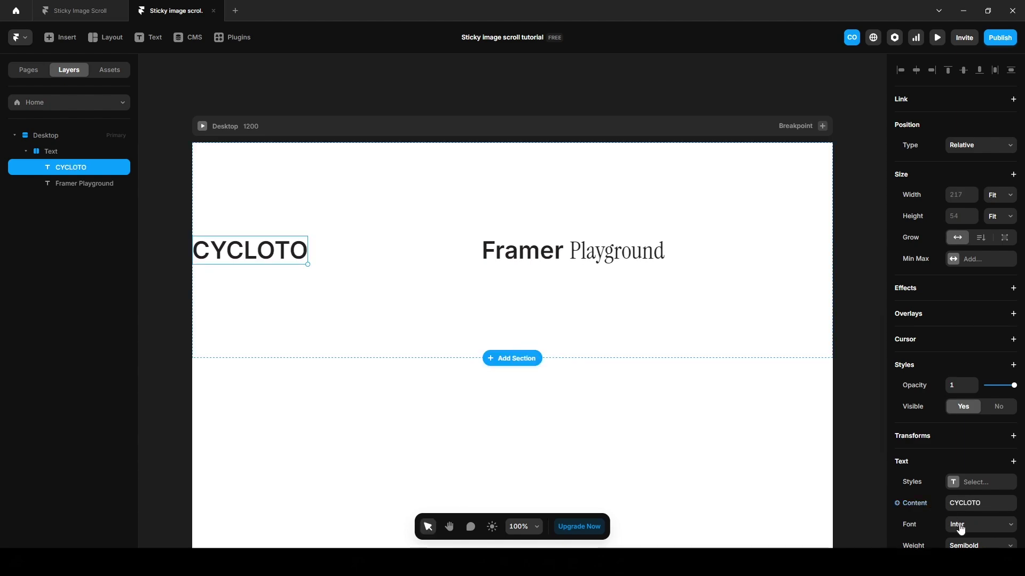
Set CYCLOTO in the Anton font at 250 px
click(959, 525)
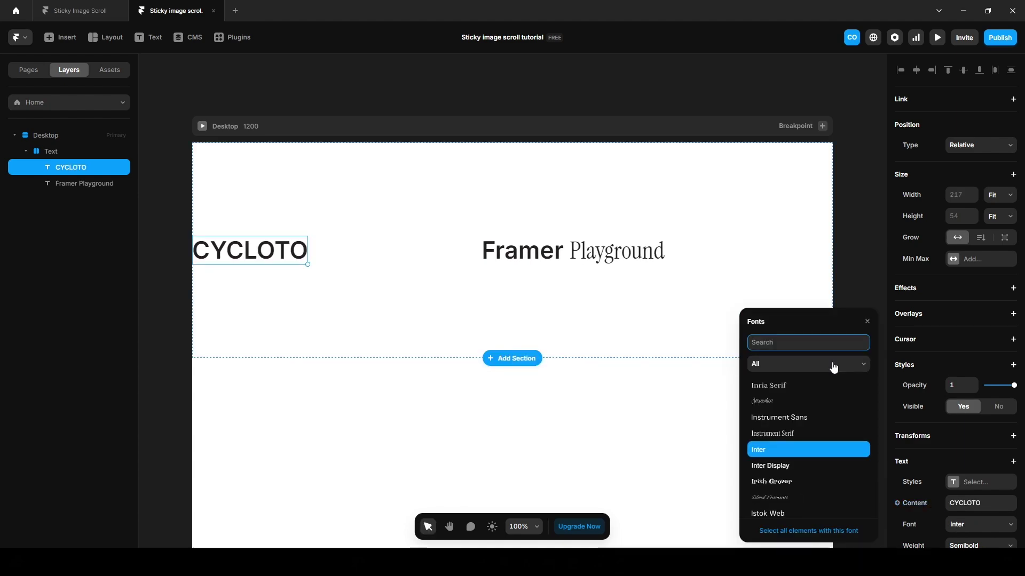
text(ant)
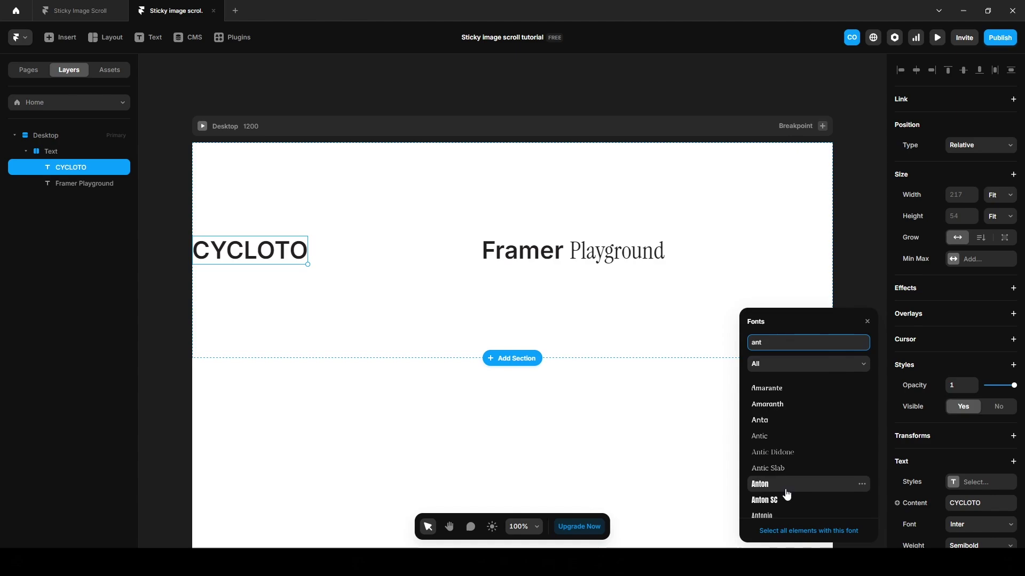
click(784, 484)
scroll(782, 486, down, 1)
scroll(960, 427, down, 3)
scroll(951, 456, down, 1)
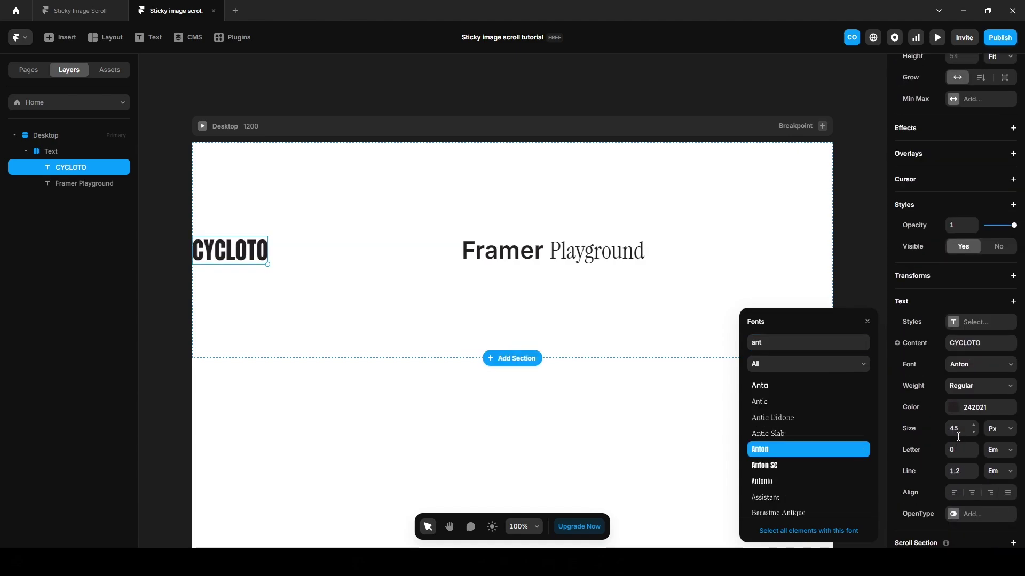
click(957, 430)
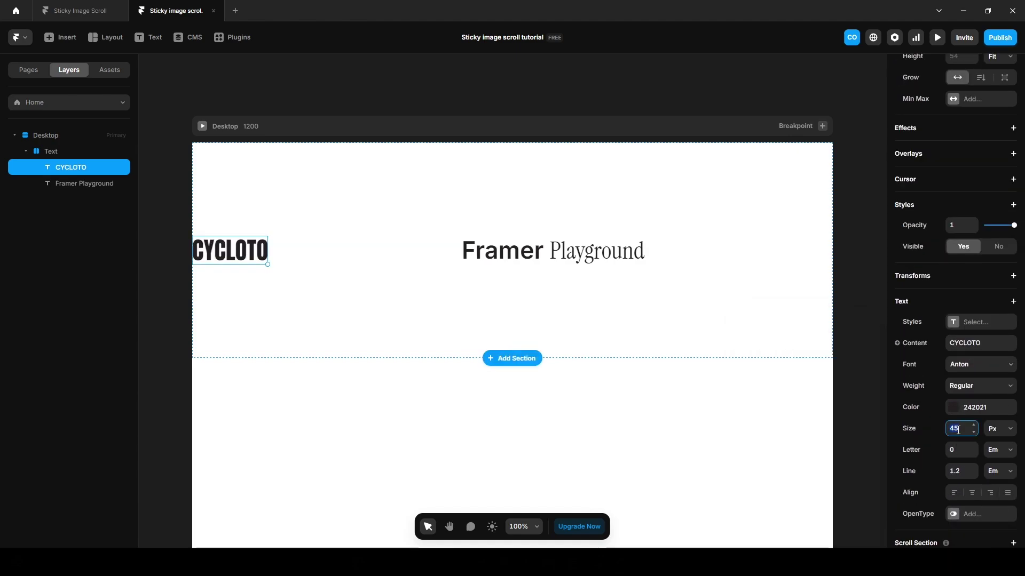
text(250)
key(Return)
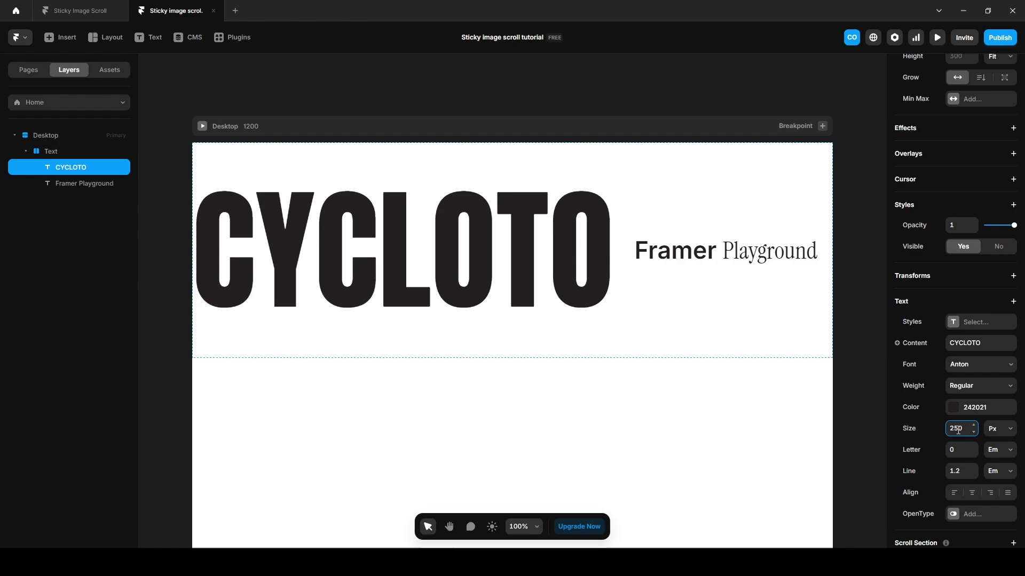
Switch the Text stack holding both headings to vertical direction
click(49, 153)
scroll(971, 410, up, 4)
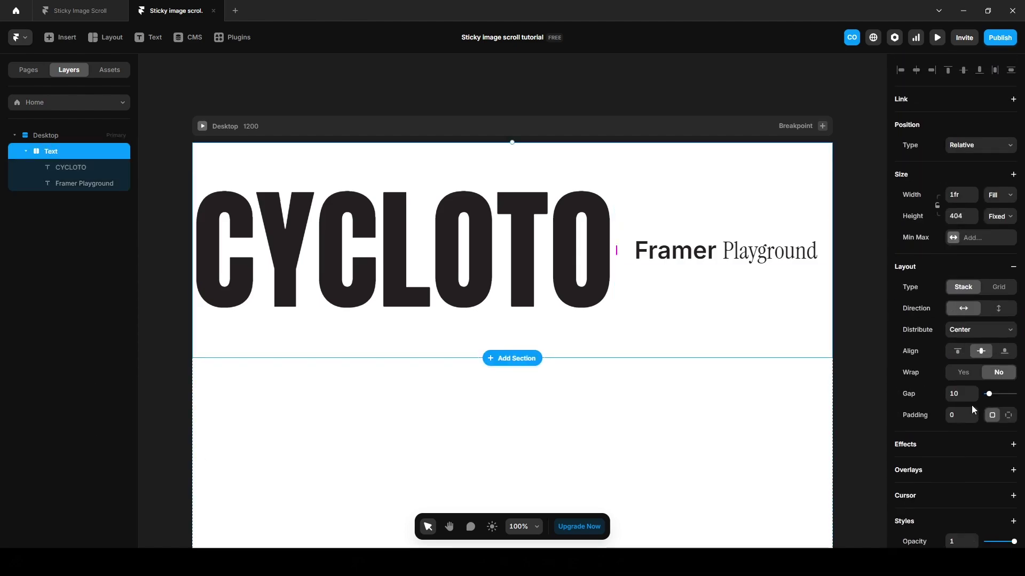
click(999, 309)
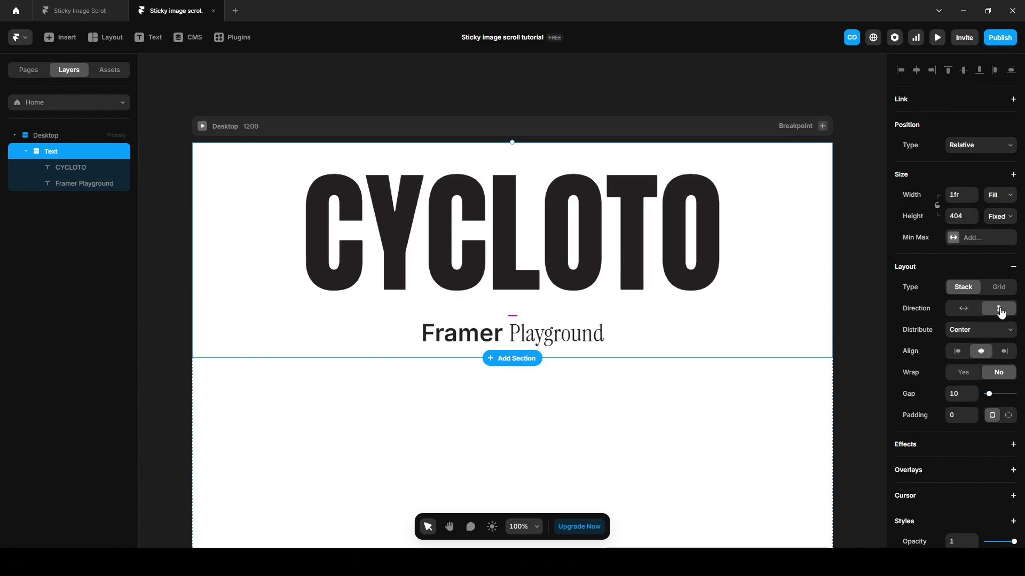
Move the Framer Playground layer above CYCLOTO
click(87, 185)
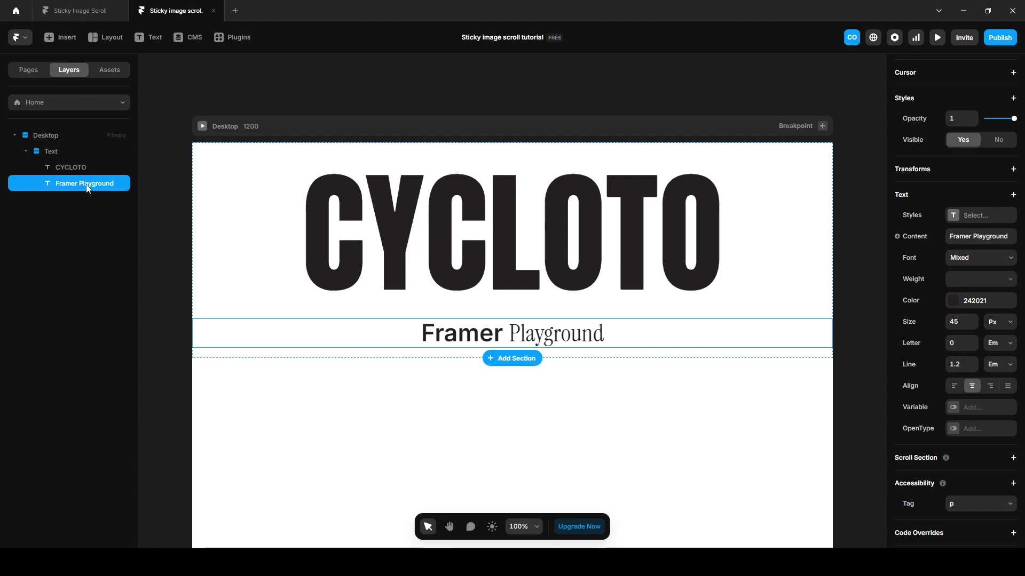
key(ctrl+[)
click(167, 269)
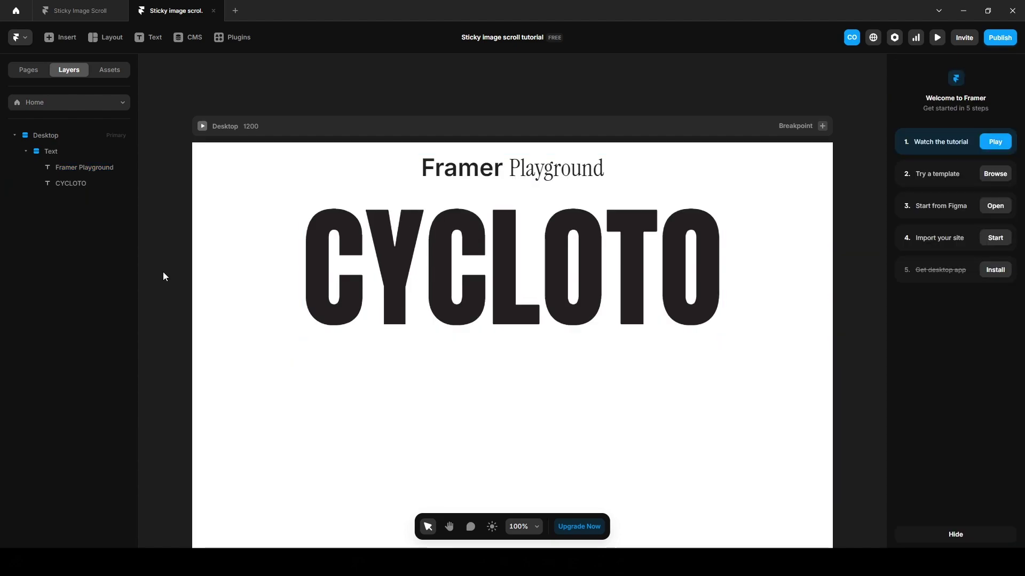
Paste the eleven card images from the reference project's /asset page onto the Desktop page
click(95, 16)
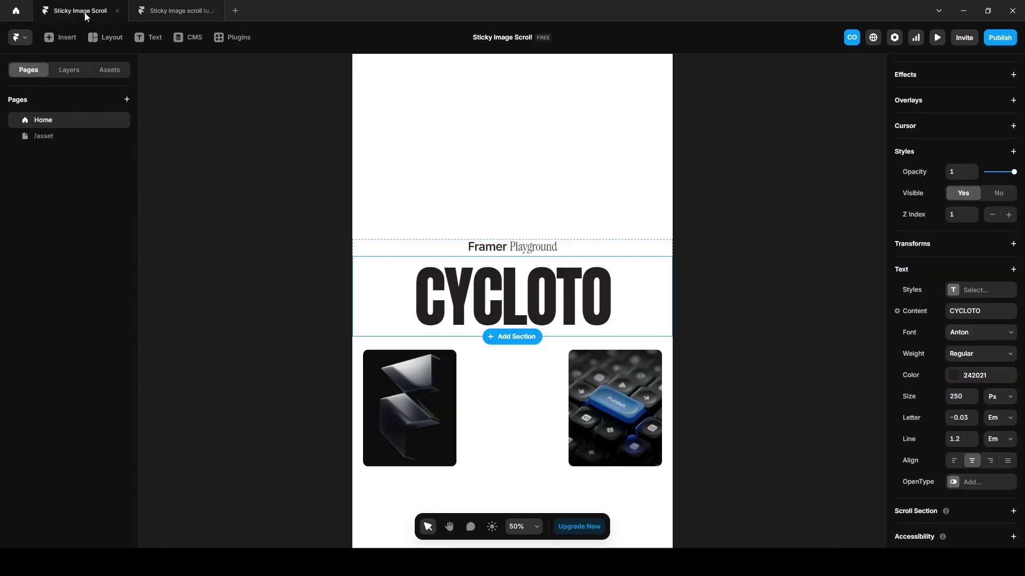
click(44, 137)
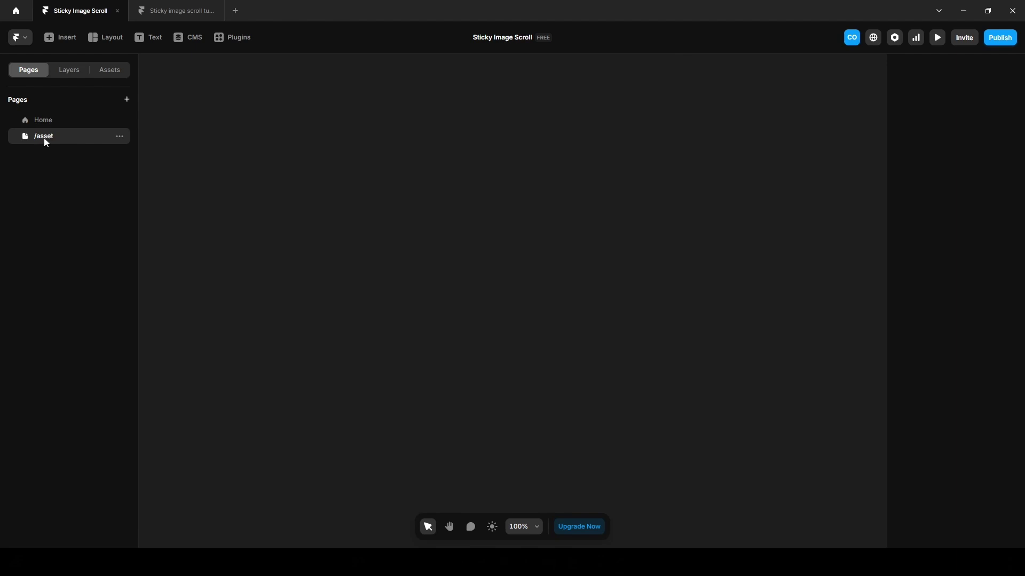
scroll(408, 416, down, 12)
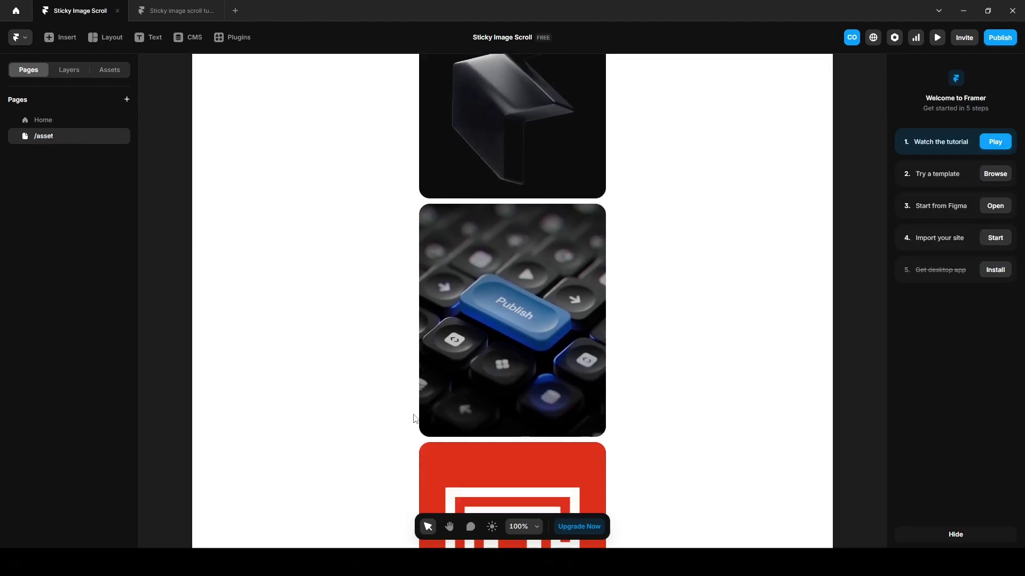
scroll(408, 432, down, 11)
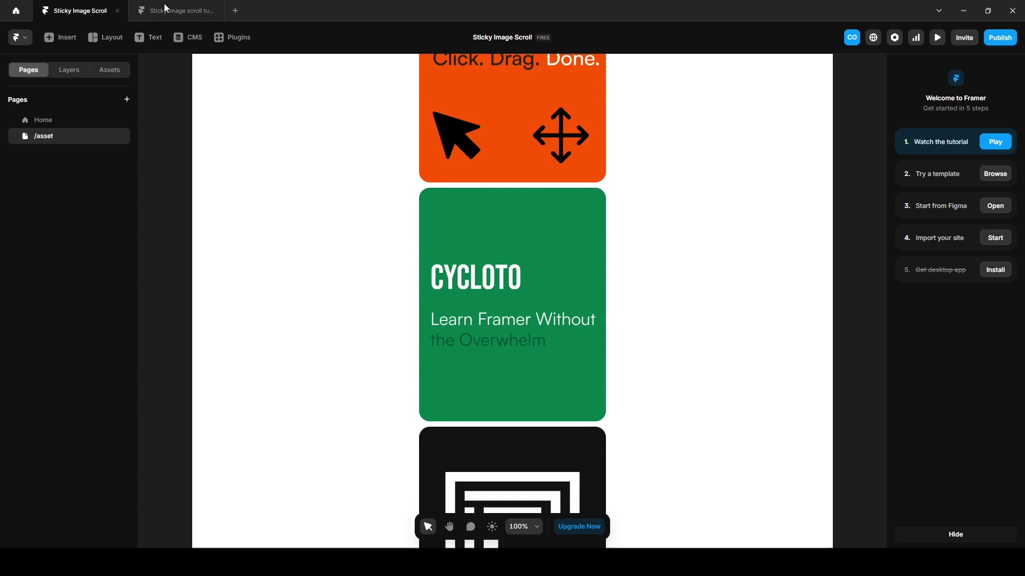
click(166, 11)
key(ctrl+v)
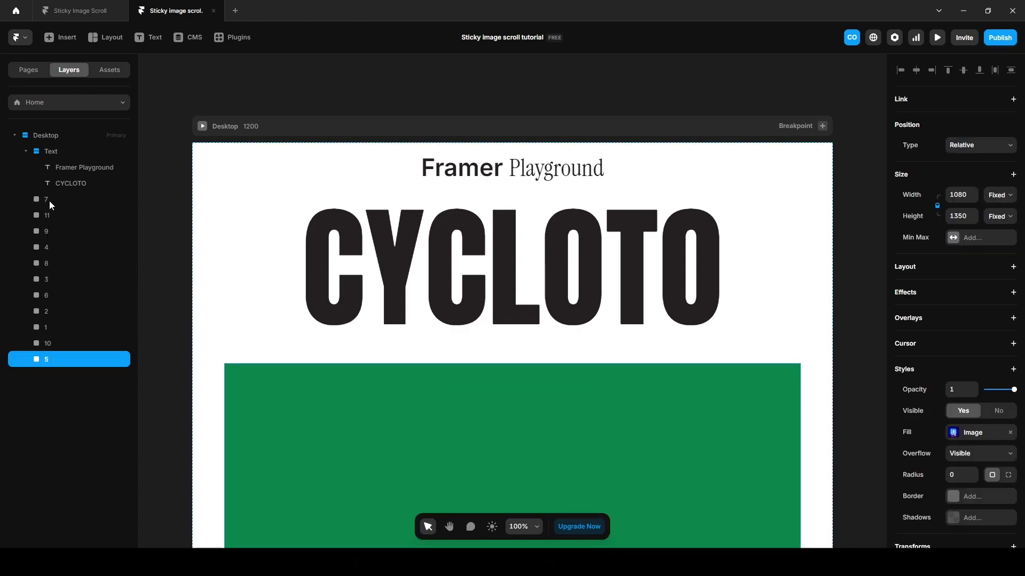
Give all eleven images 350 px width and 20 px radius, then wrap them in a stack
shift+click(49, 201)
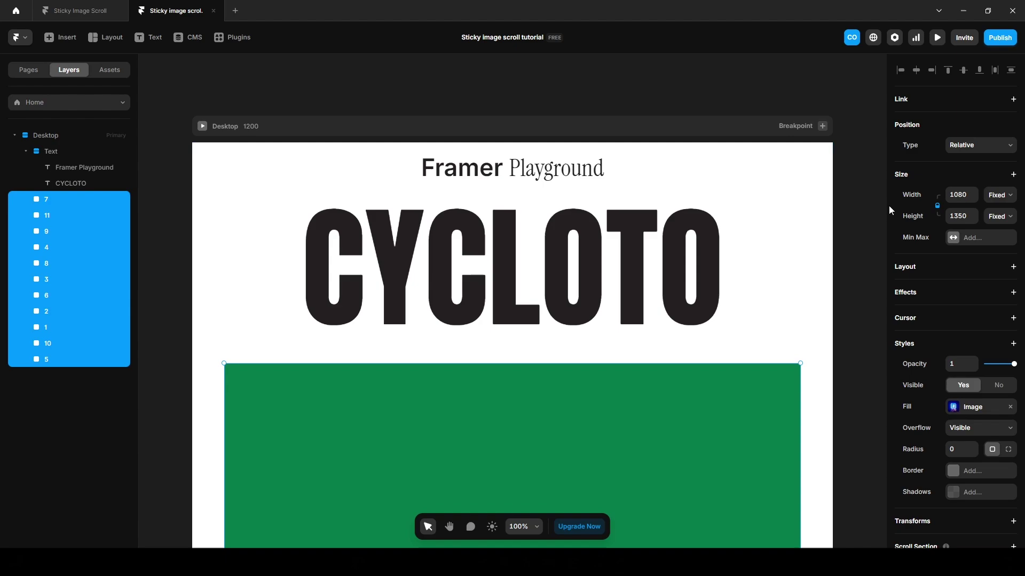
click(961, 195)
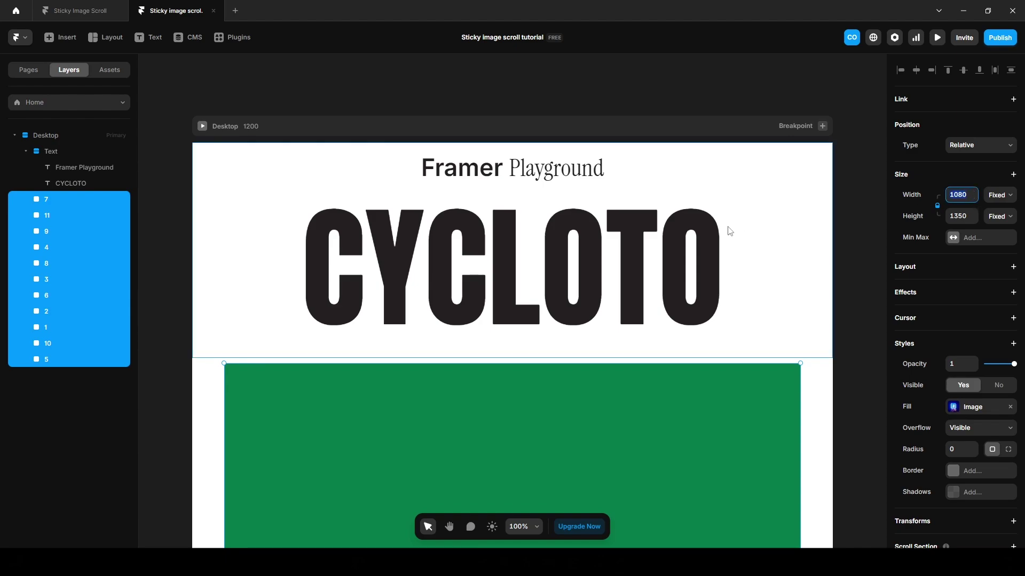
text(350)
key(Return)
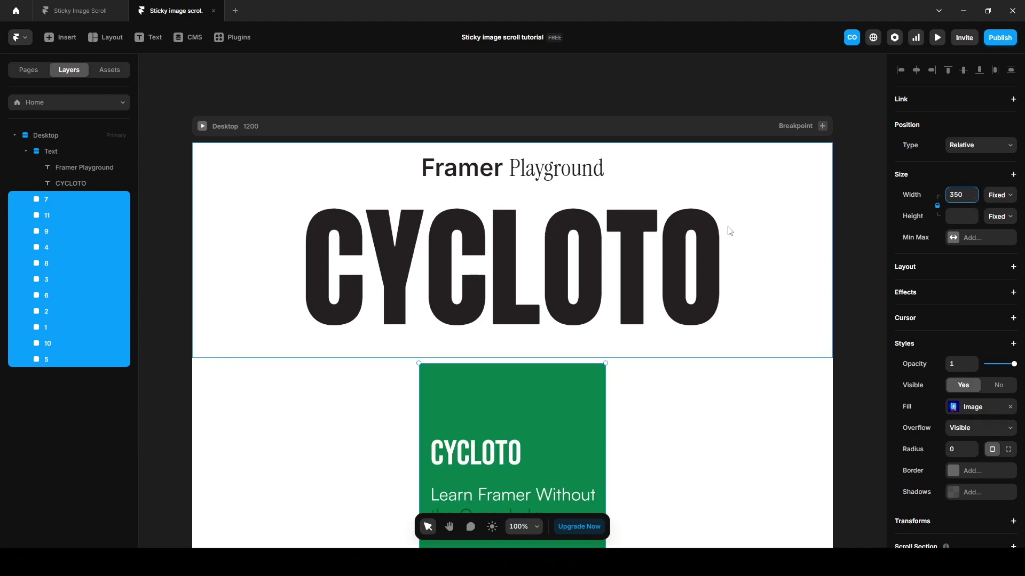
click(960, 450)
key(Return)
scroll(533, 390, down, 2)
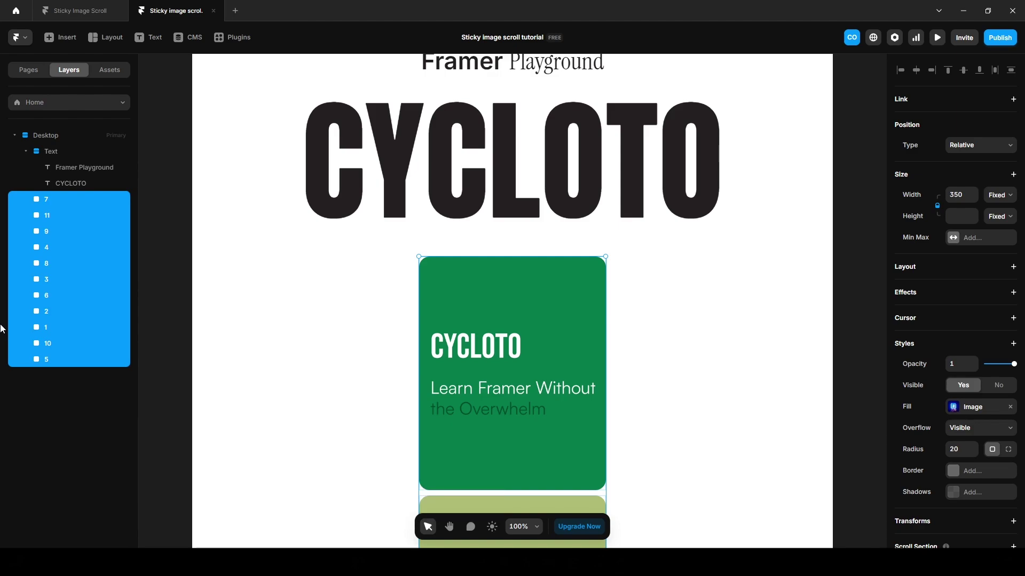
key(ctrl+alt+Return)
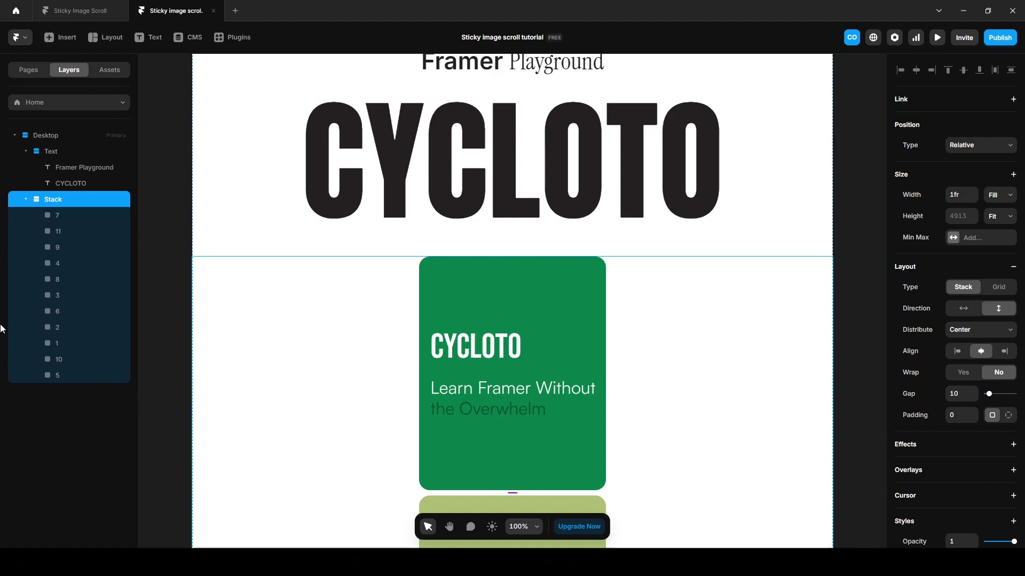
Rename the new stack layer to 'Images'
double_click(58, 198)
text(Images)
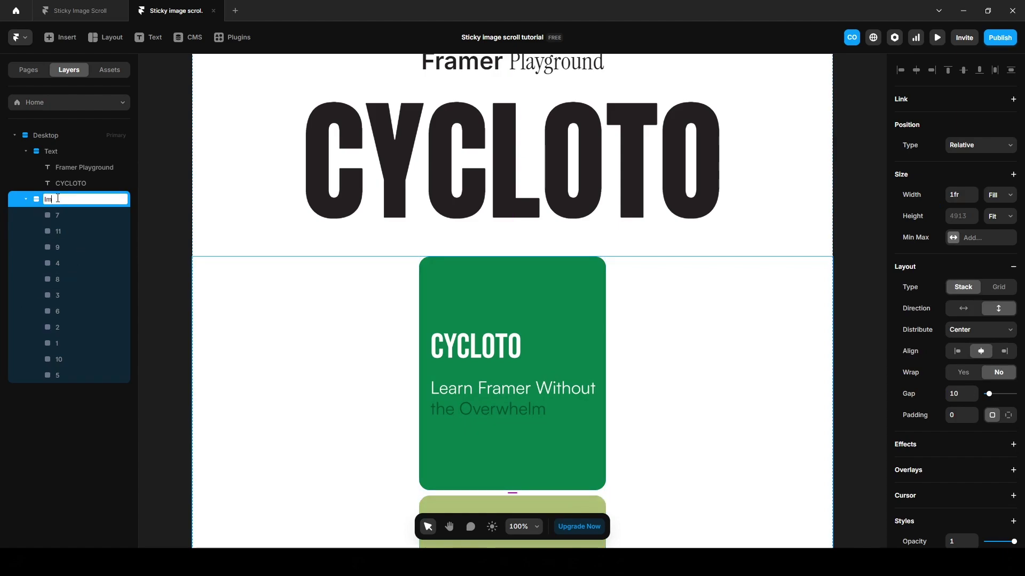
key(Return)
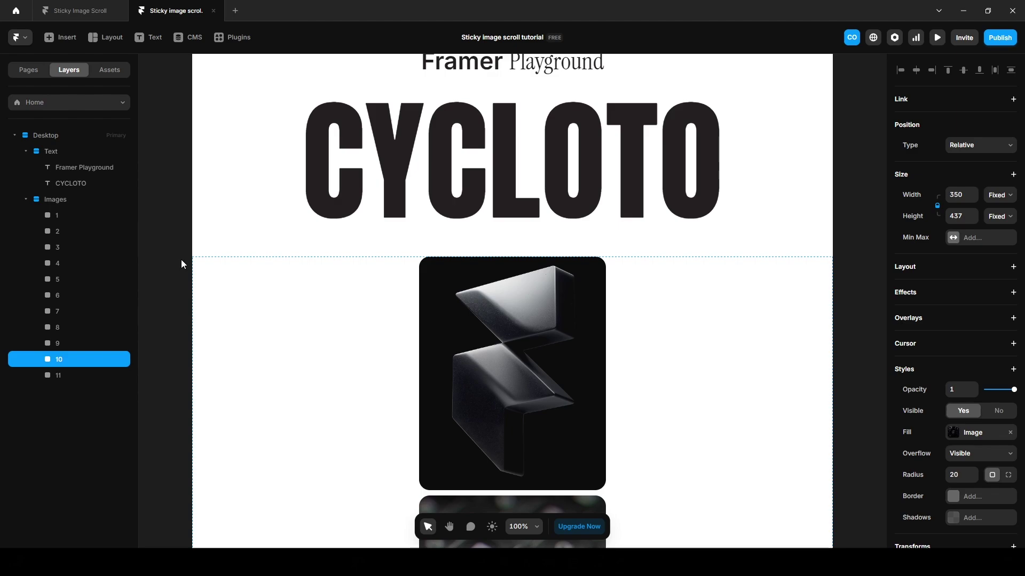
click(71, 10)
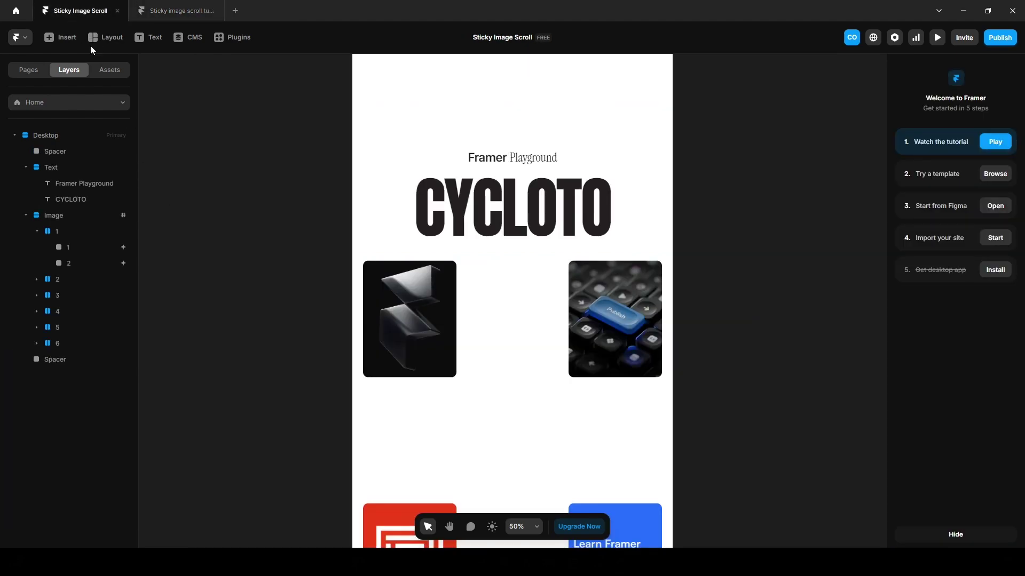
click(937, 37)
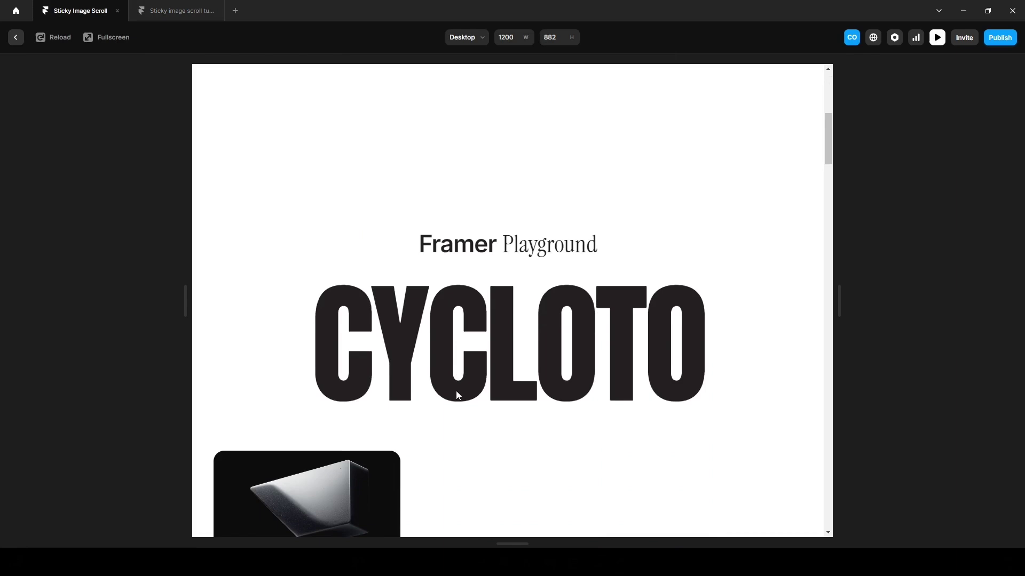
scroll(457, 395, down, 3)
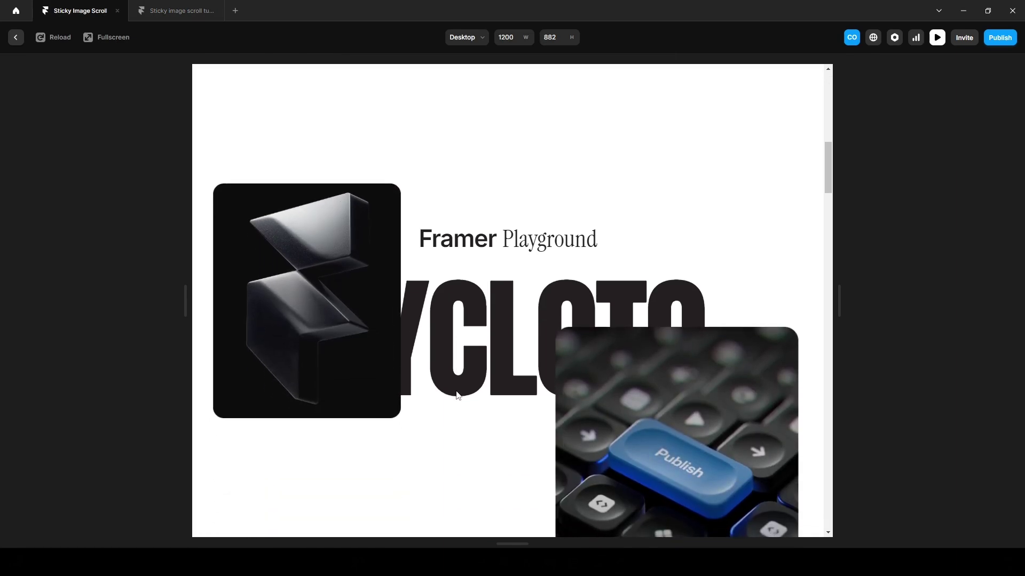
scroll(457, 395, down, 3)
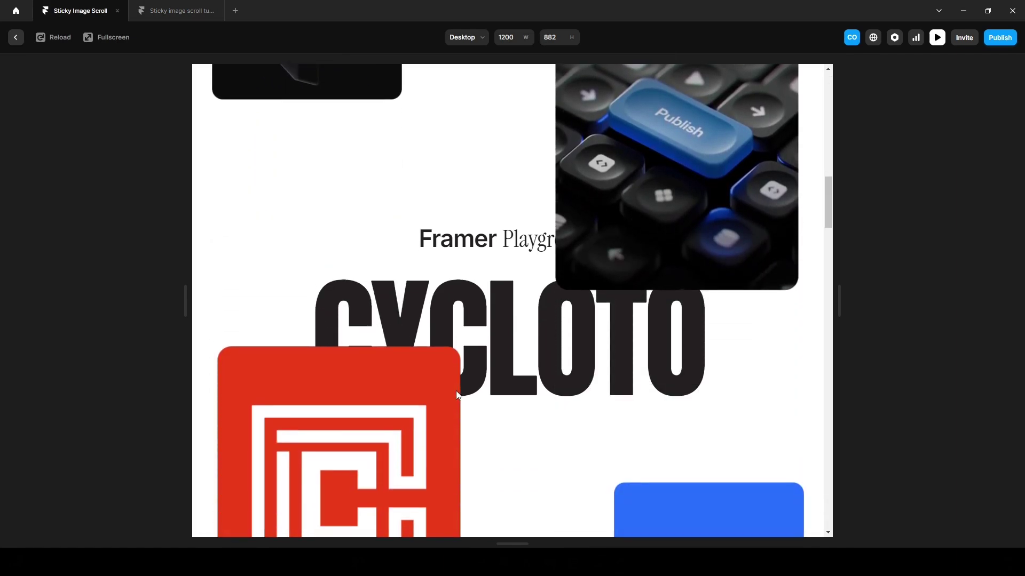
scroll(456, 395, down, 3)
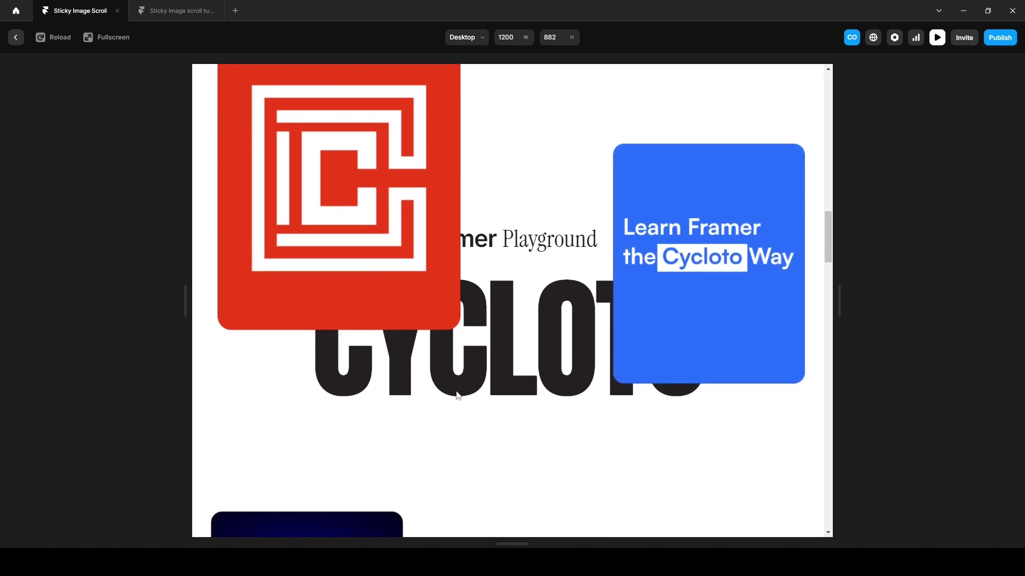
scroll(456, 395, down, 3)
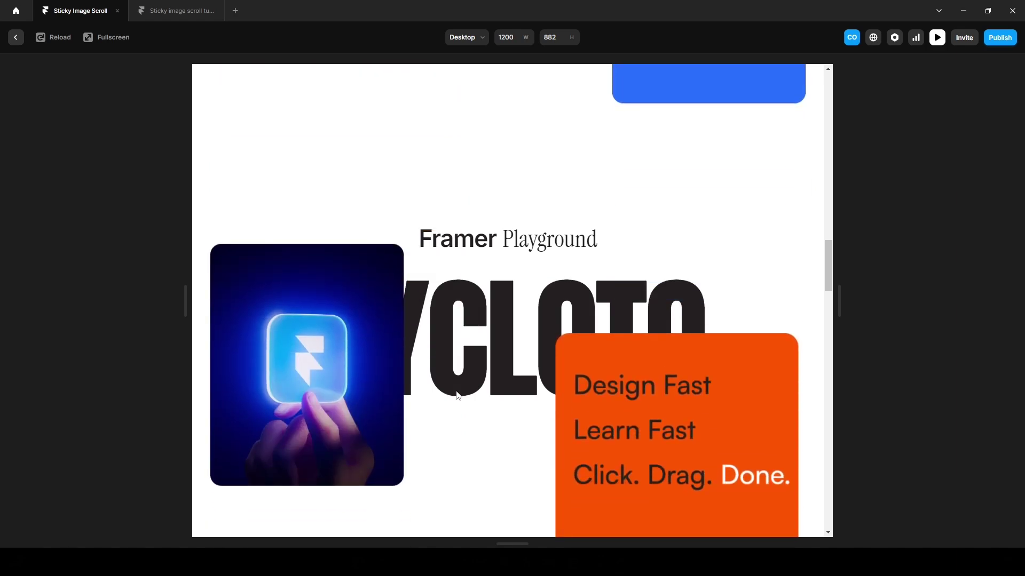
scroll(457, 395, down, 2)
scroll(456, 395, down, 3)
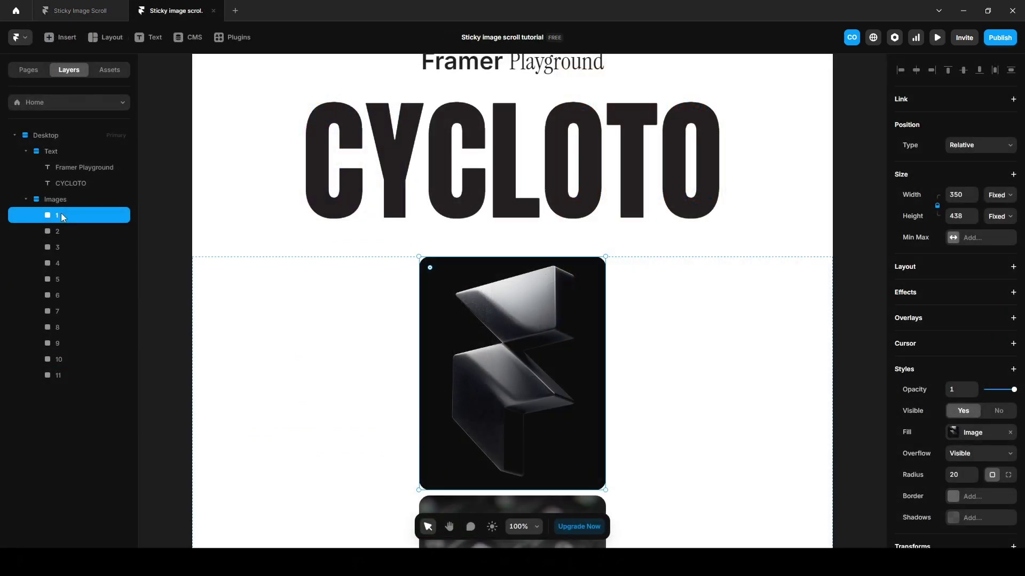
Stack images 1 and 2 into a horizontal Space Between row named '1' with 20 px padding
shift+click(65, 233)
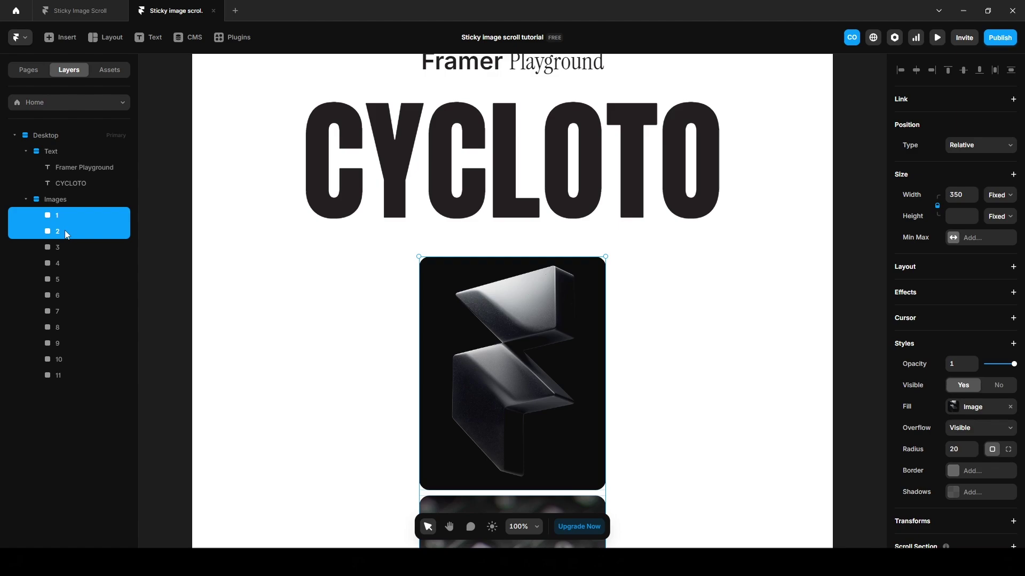
key(ctrl+Return)
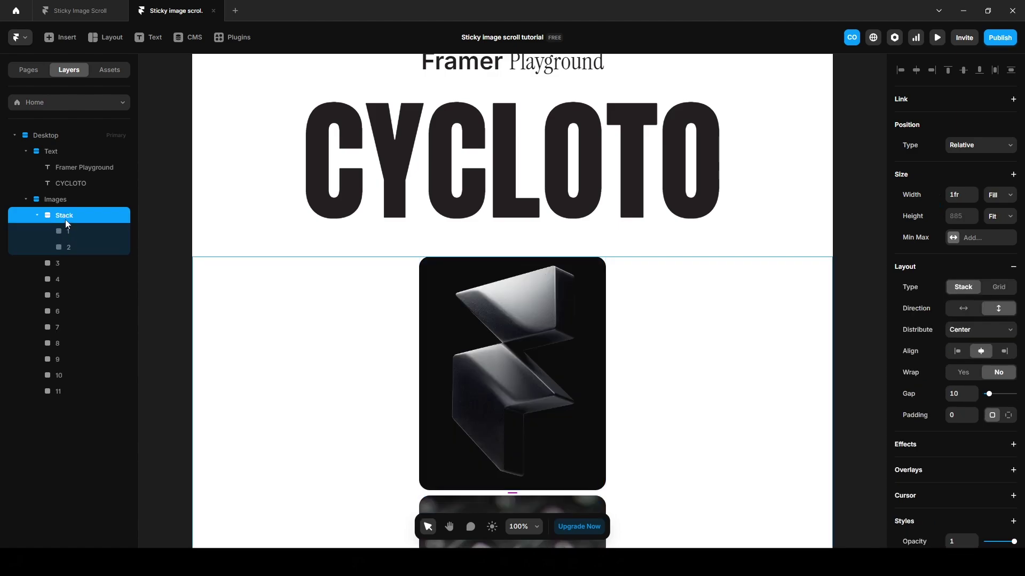
double_click(64, 216)
text(1)
key(Return)
click(958, 313)
click(968, 330)
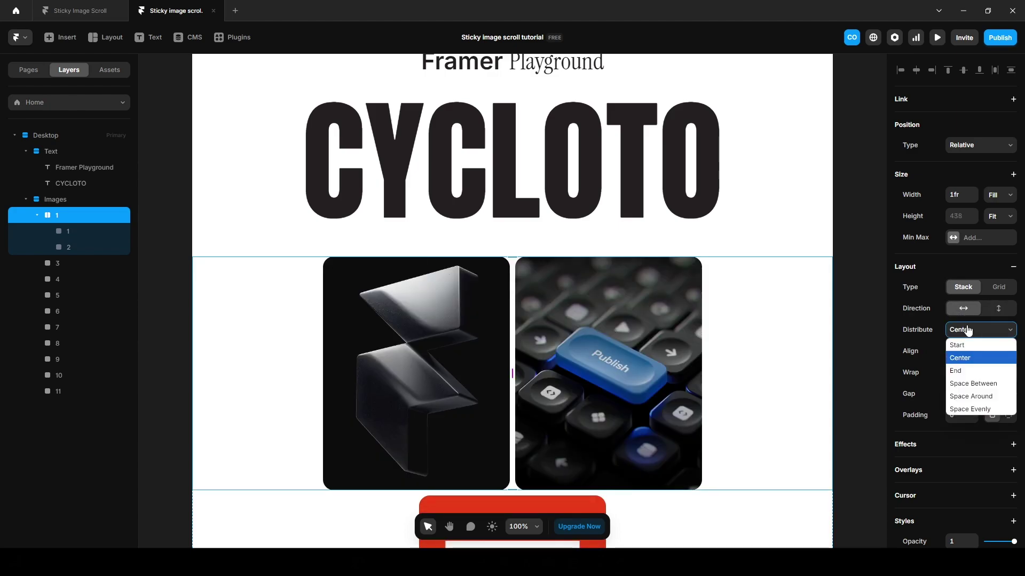
click(979, 384)
click(961, 395)
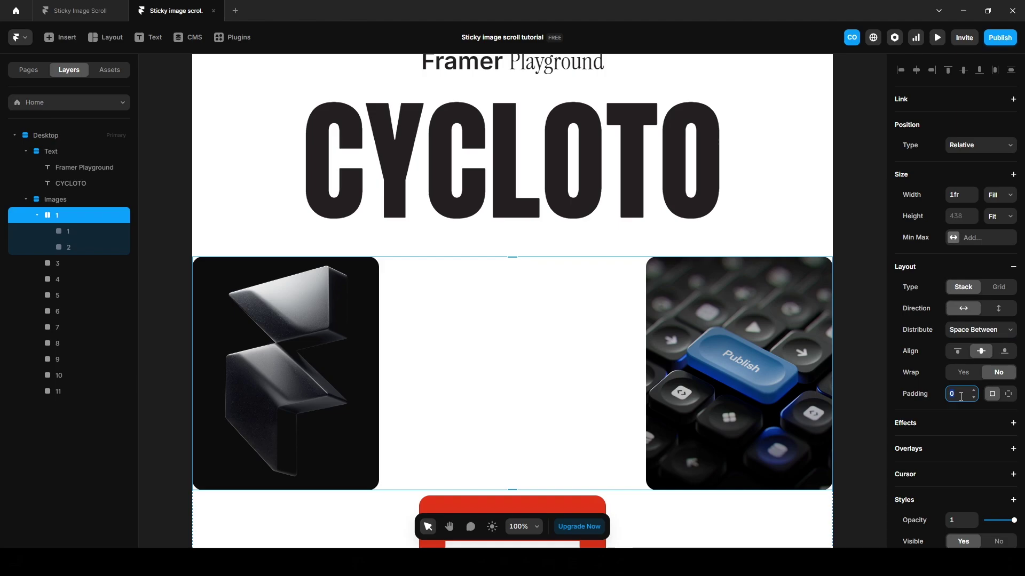
text(20)
key(Return)
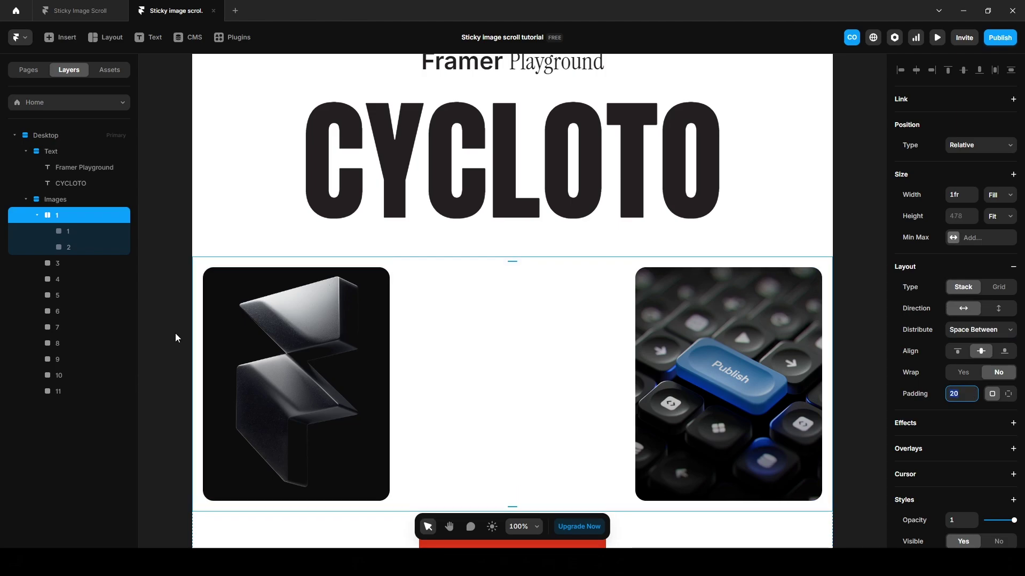
Stack images 3 and 4 into a horizontal row named '2' with 20 px padding
click(58, 263)
shift+click(67, 277)
key(ctrl+Return)
double_click(72, 268)
text(2)
key(Return)
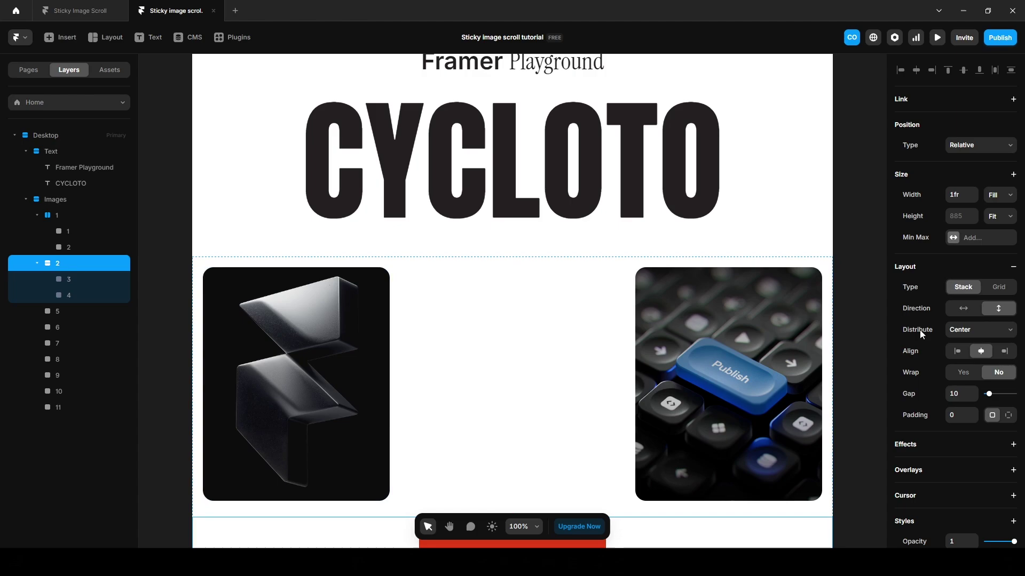
click(963, 309)
scroll(704, 379, down, 6)
click(960, 415)
text(20)
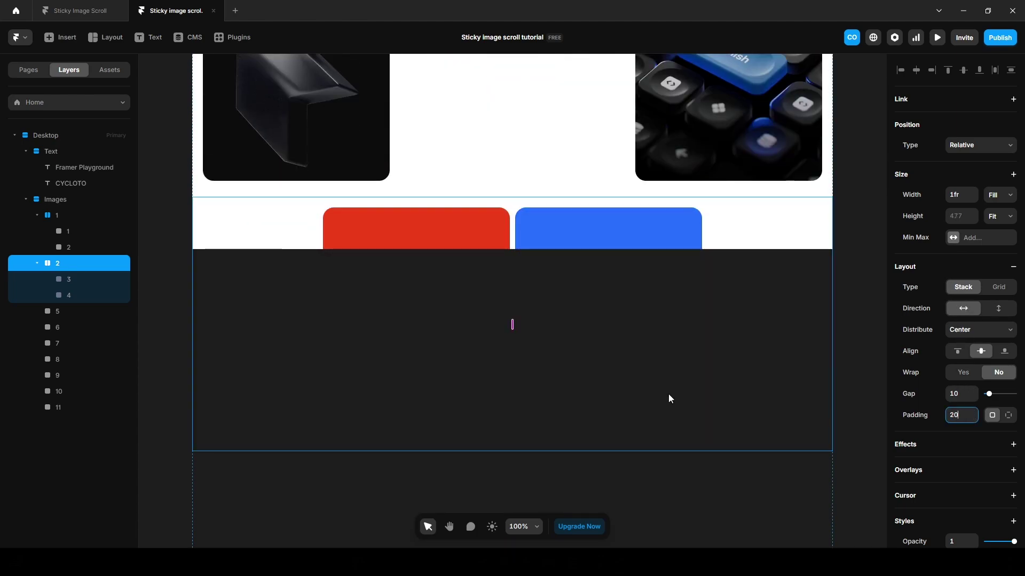
Set the Desktop page's height to Fit Content
click(64, 138)
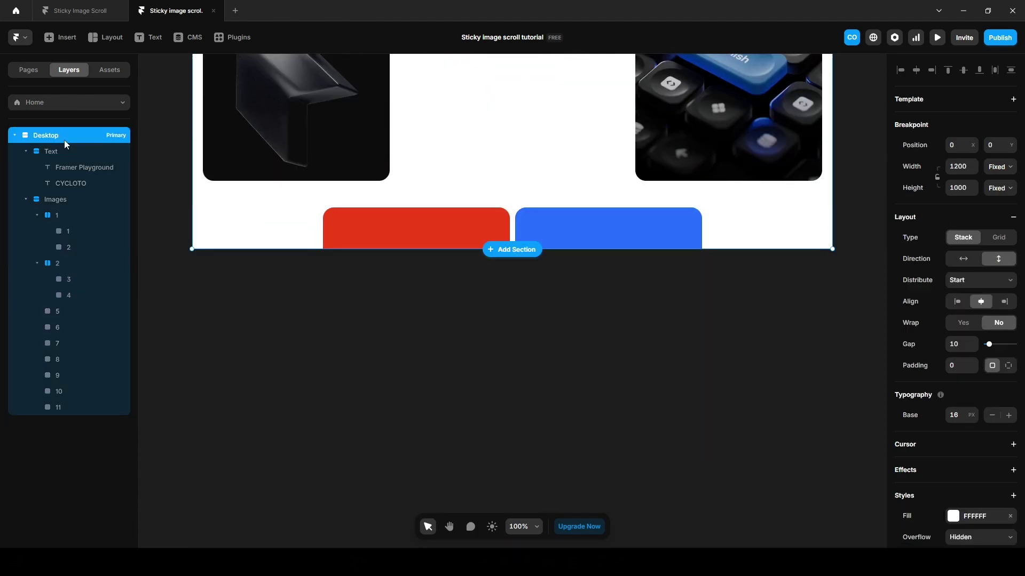
click(994, 193)
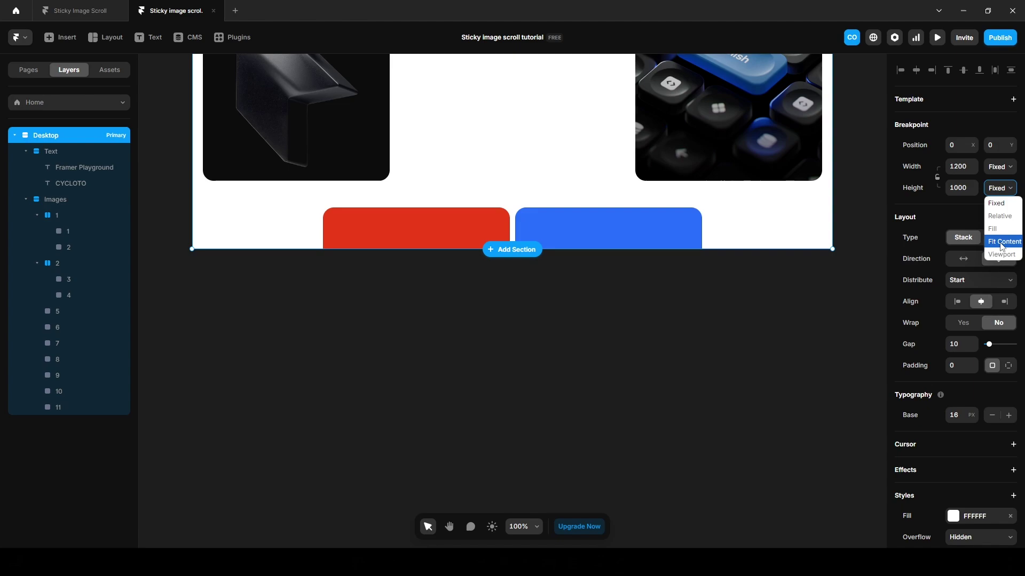
click(1002, 243)
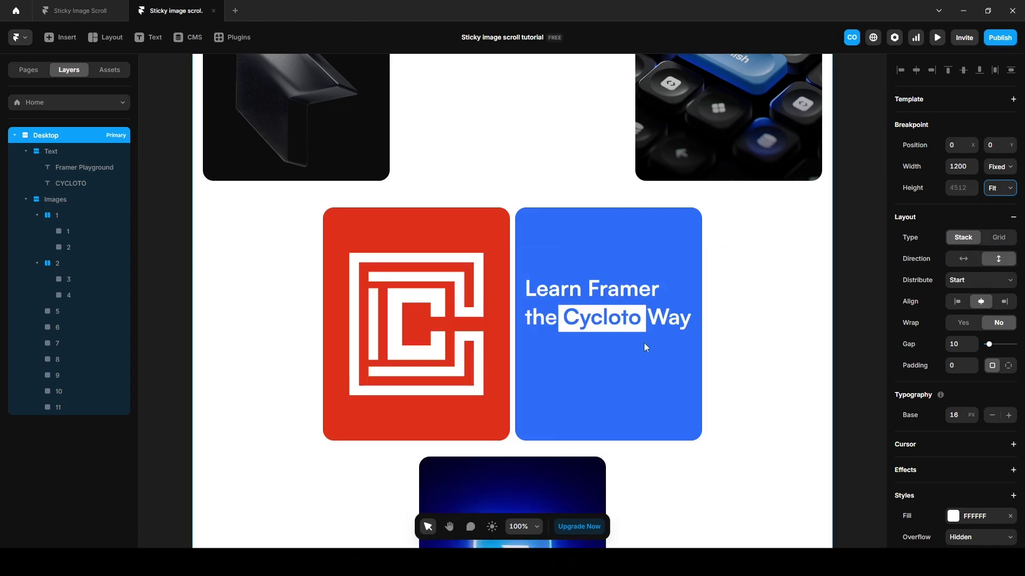
Set image row 2's distribution to Space Between so its red and blue cards spread apart
click(55, 264)
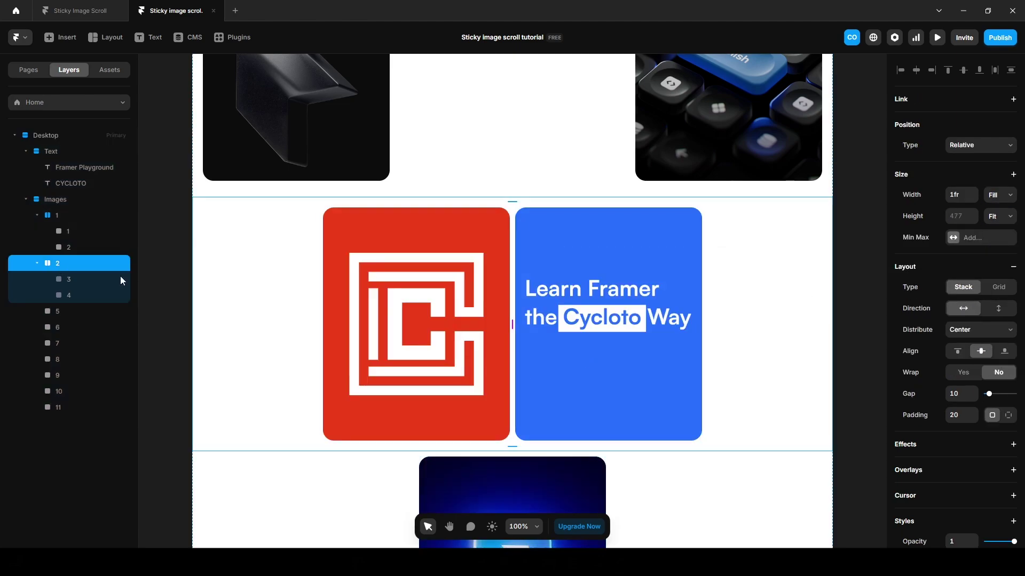
click(980, 330)
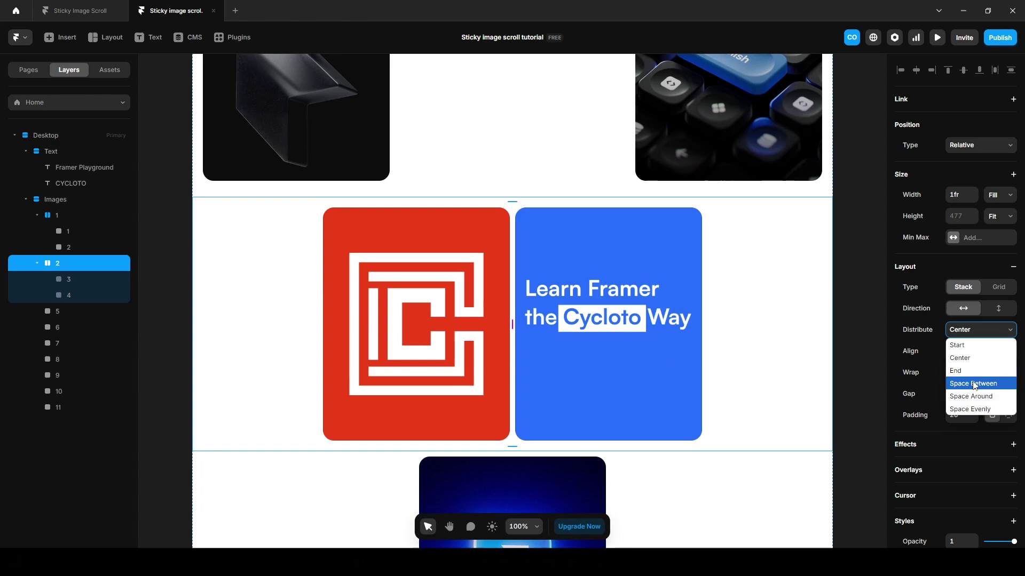
click(974, 382)
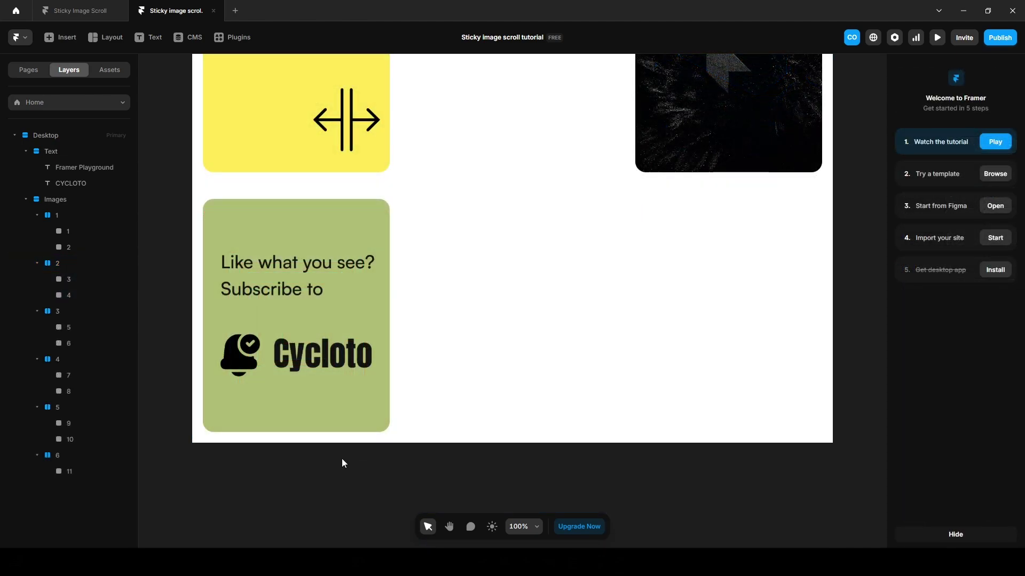
Make the heading Text group's height fit its text and set its position to Sticky
click(53, 152)
click(996, 223)
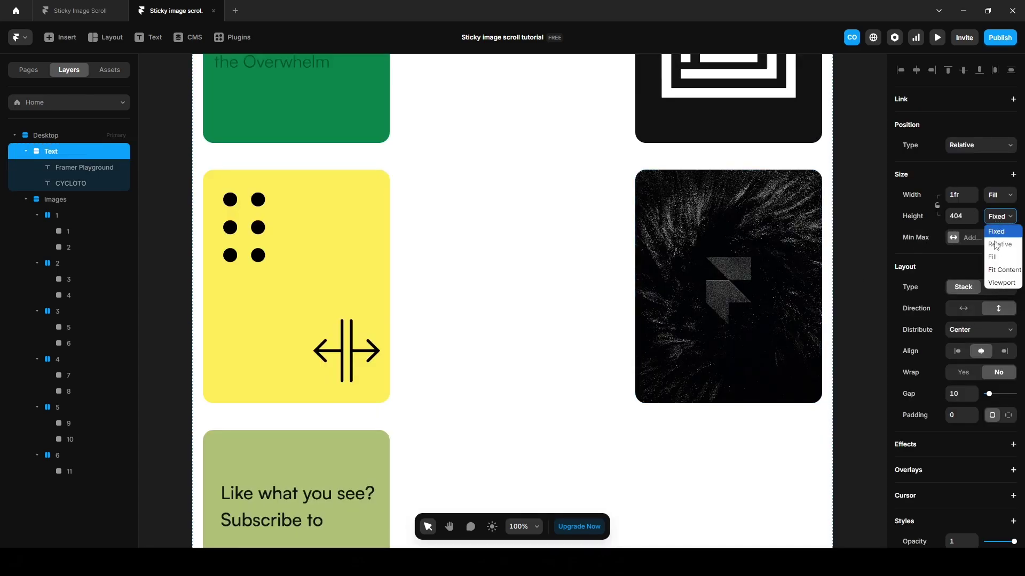
click(998, 271)
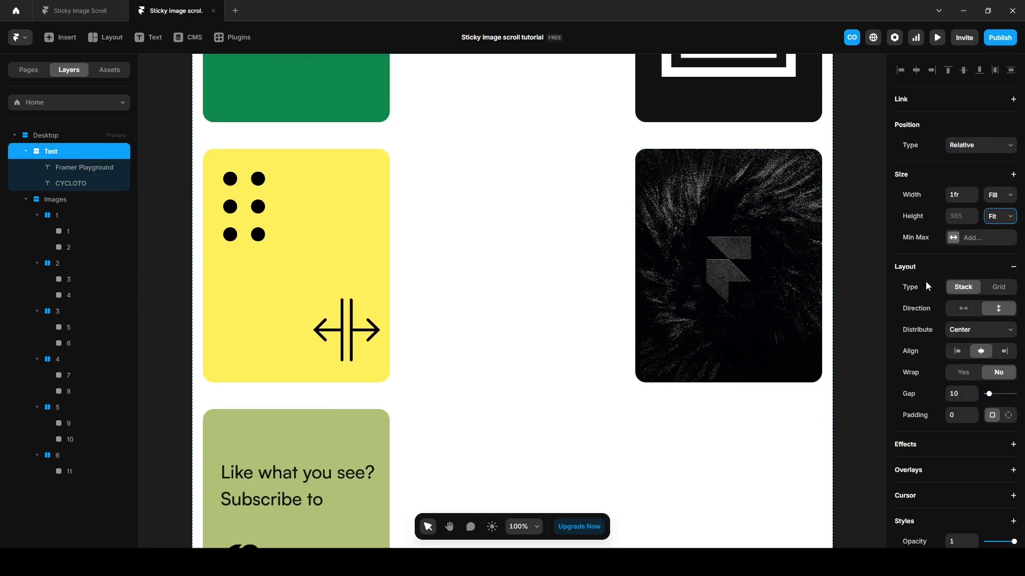
click(983, 145)
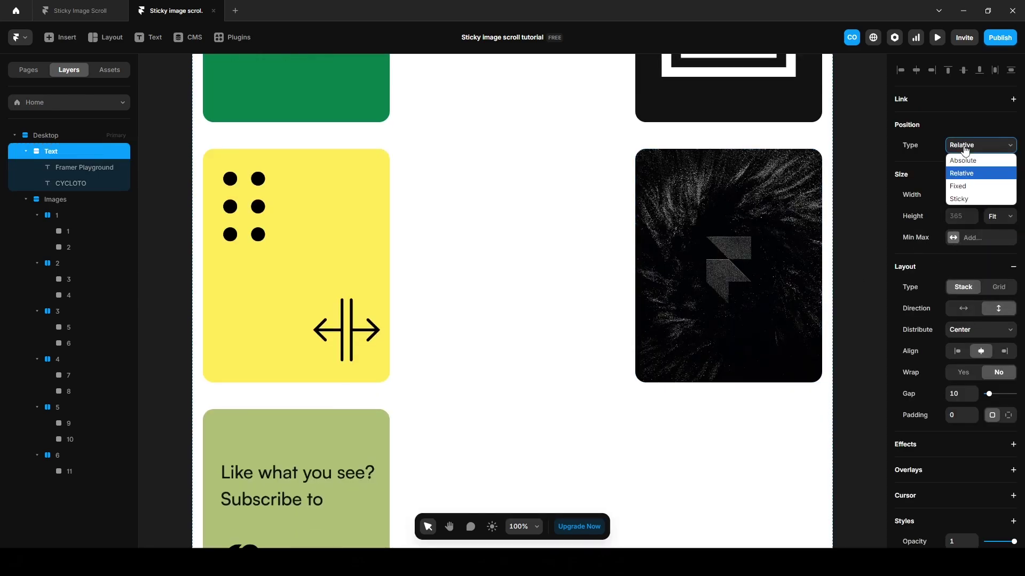
click(971, 199)
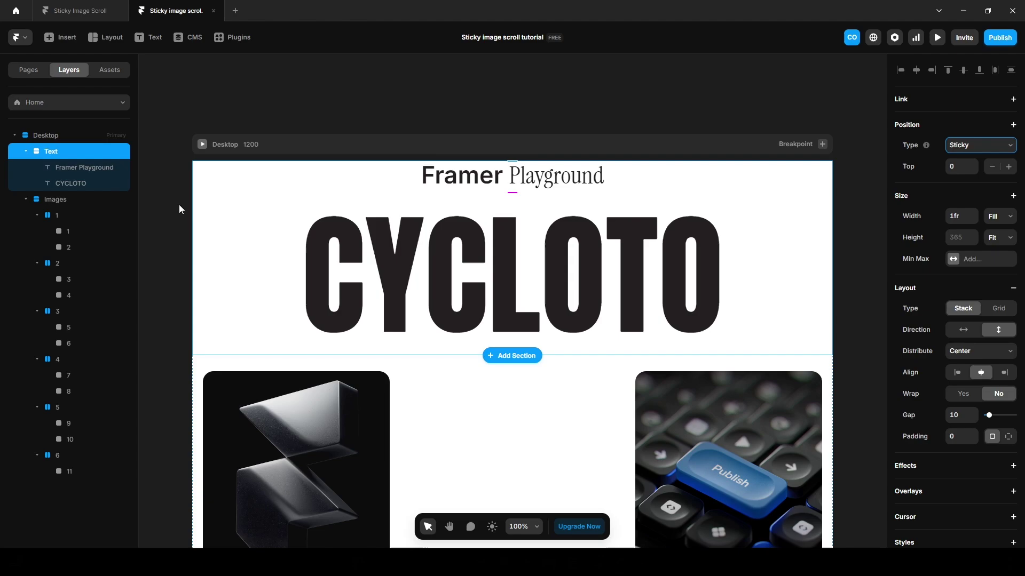
Set the Desktop page's overflow to Visible
click(58, 138)
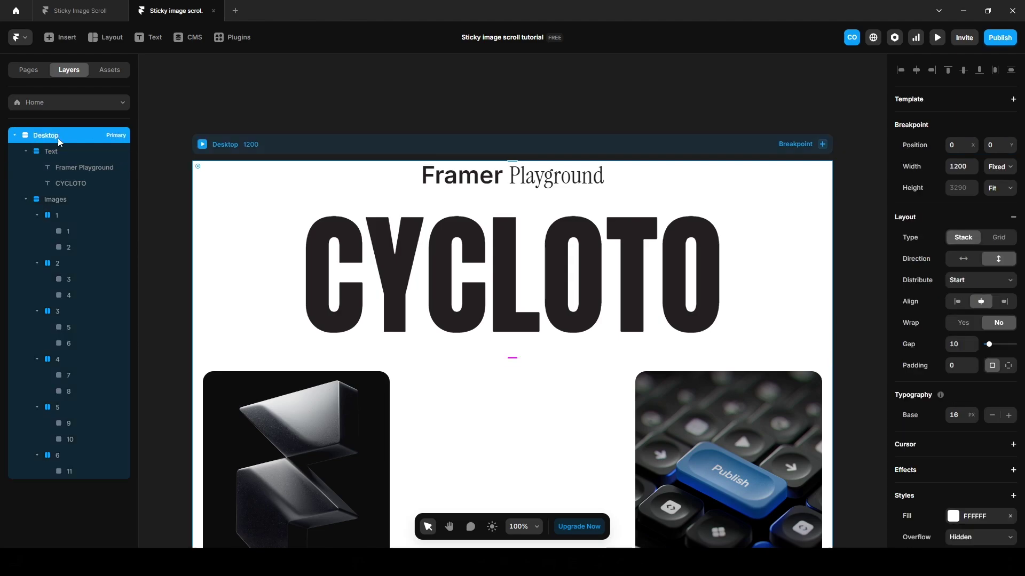
click(959, 539)
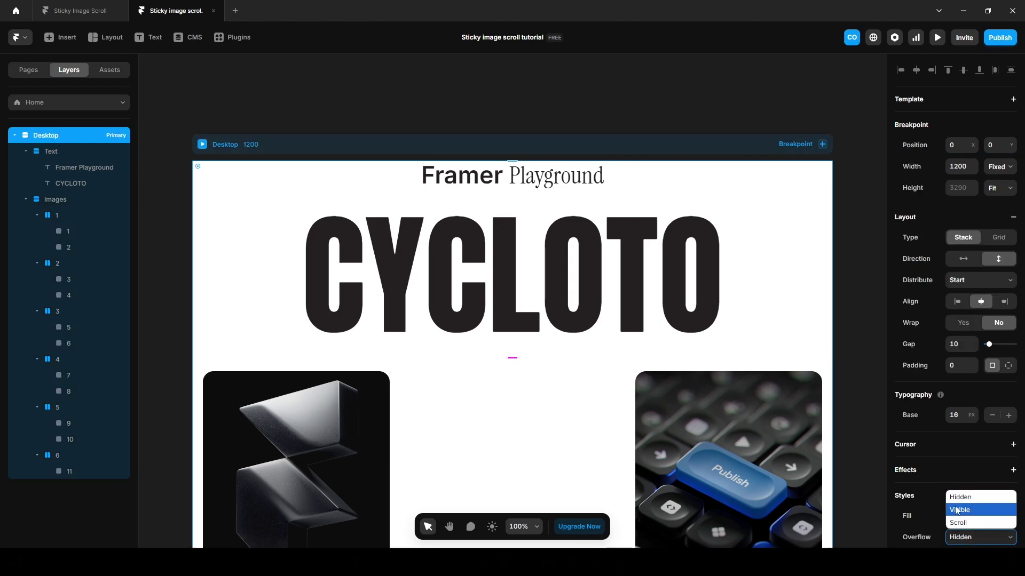
click(956, 510)
click(174, 248)
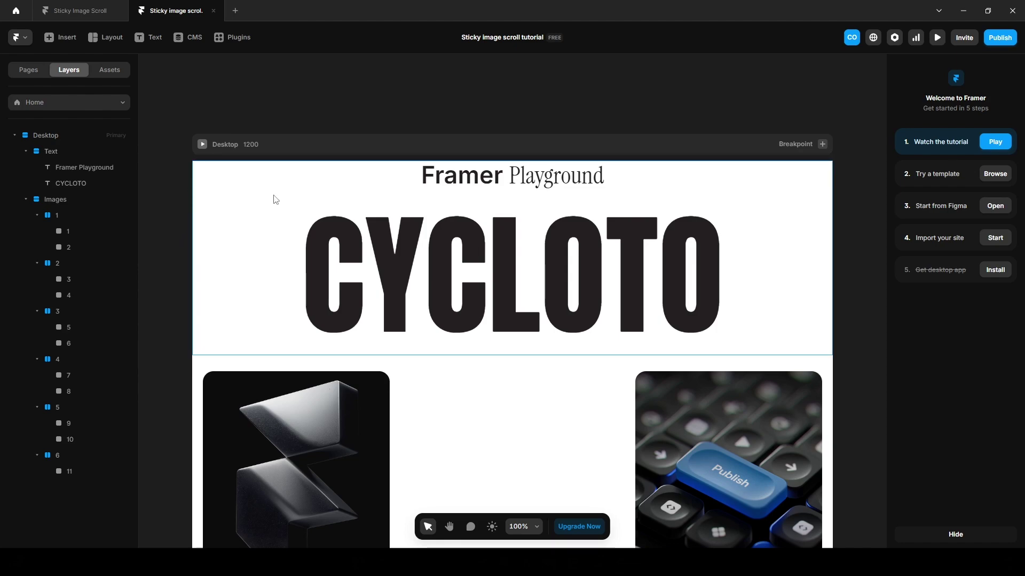
key(f)
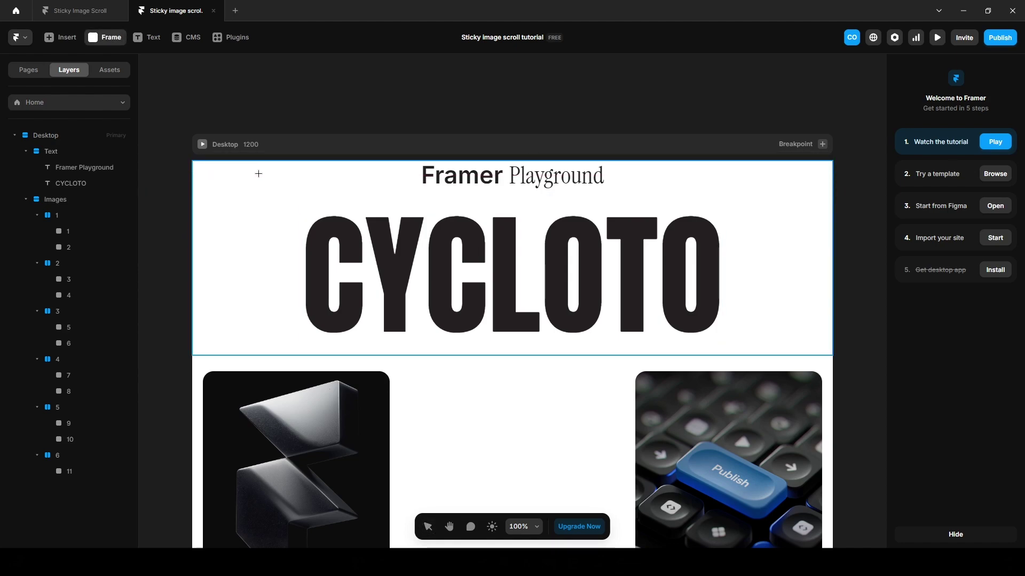
Draw a new frame above the heading, with Fill width and a 1000 px height
drag(279, 171, 590, 281)
drag(65, 183, 66, 146)
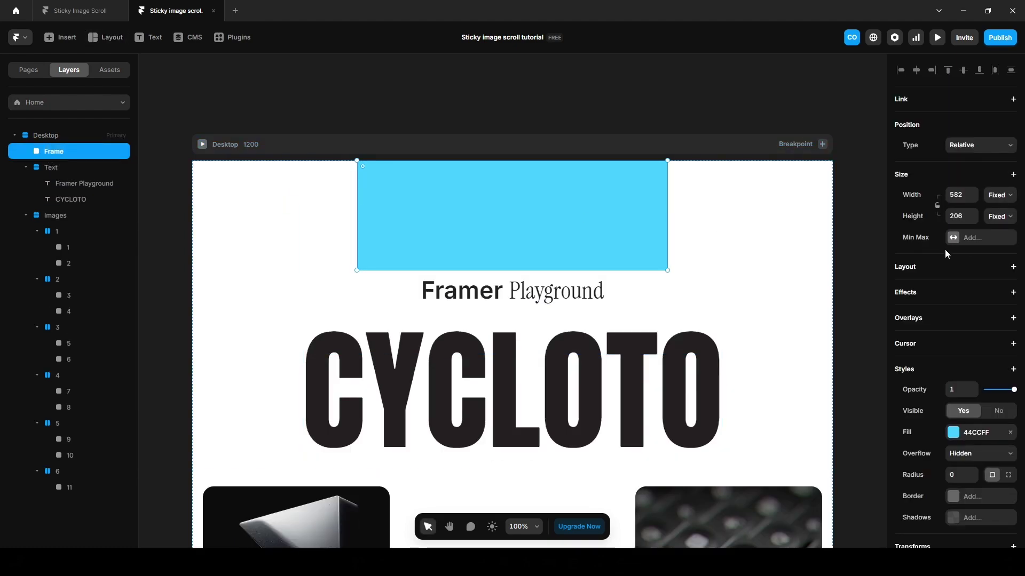
click(995, 198)
click(997, 230)
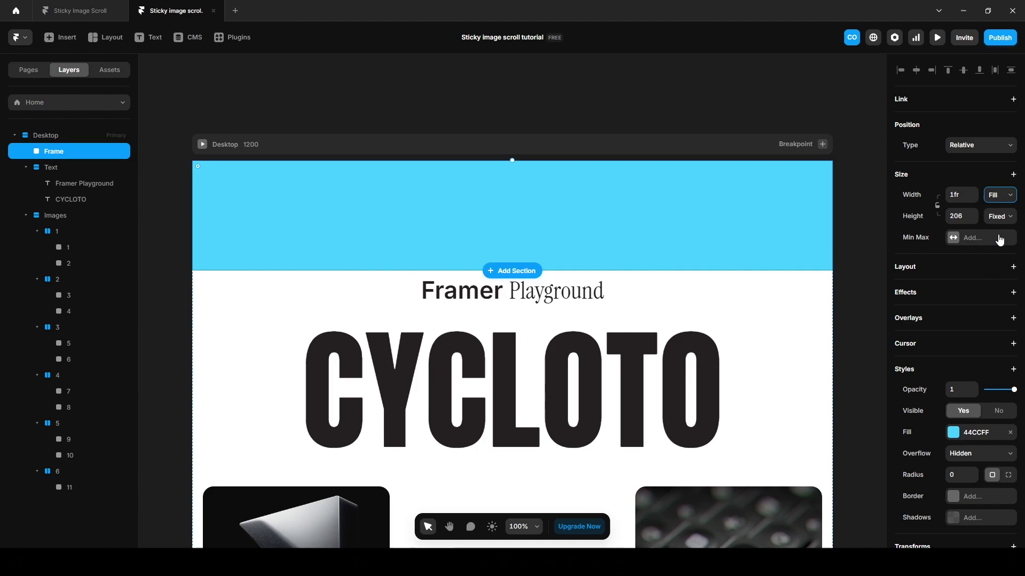
click(956, 215)
text(1000)
key(Return)
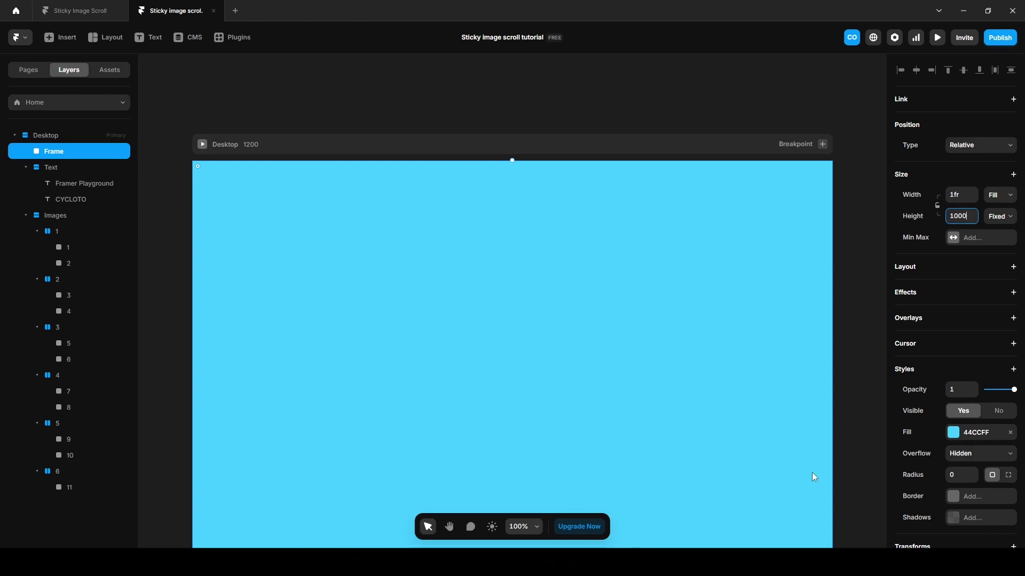
Remove the new frame's cyan fill and rename it 'Spacer'
click(1010, 432)
double_click(52, 151)
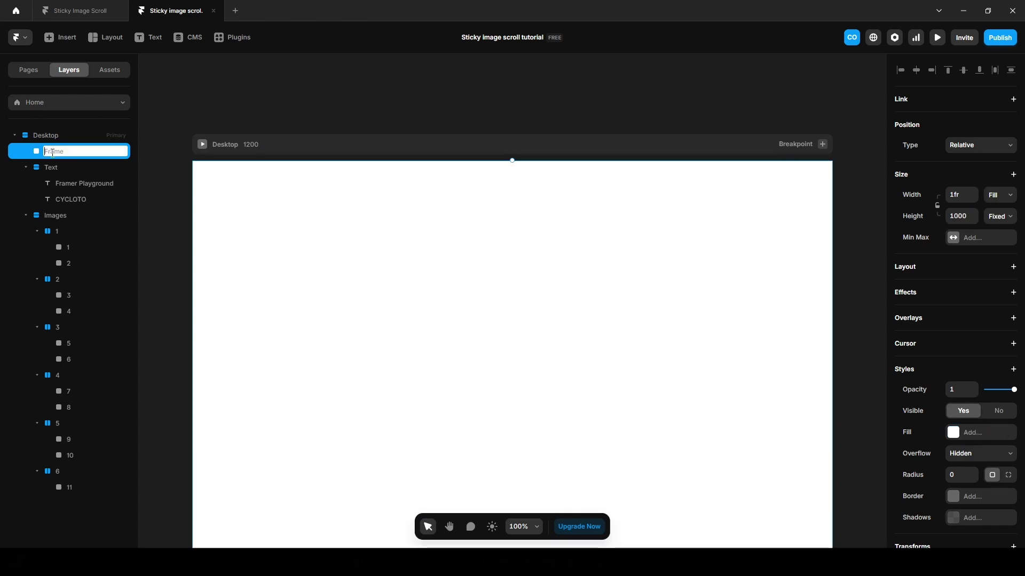
text(Spacer)
key(Return)
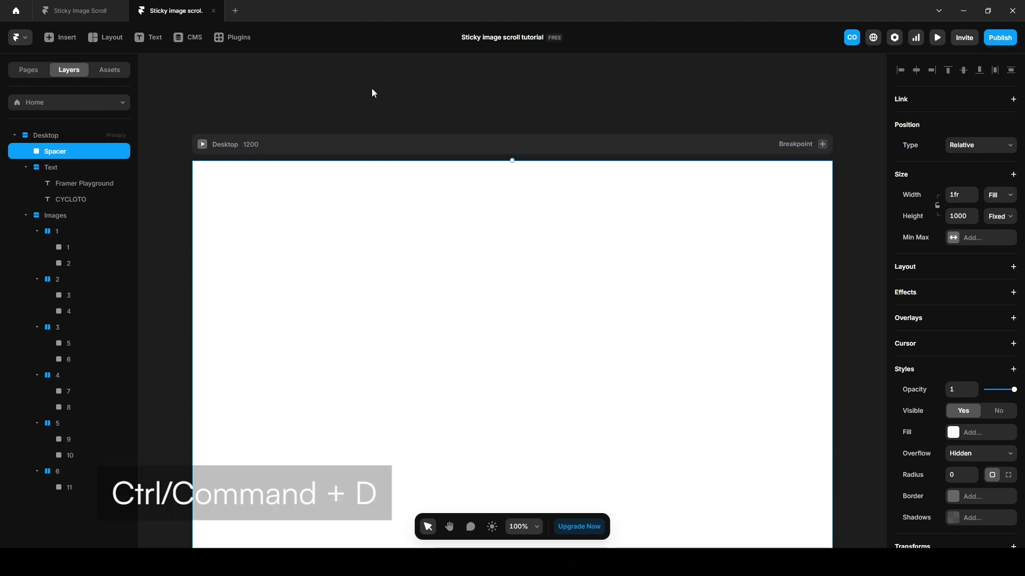
Duplicate the Spacer frame and move the copy to the bottom of the page
key(ctrl+d)
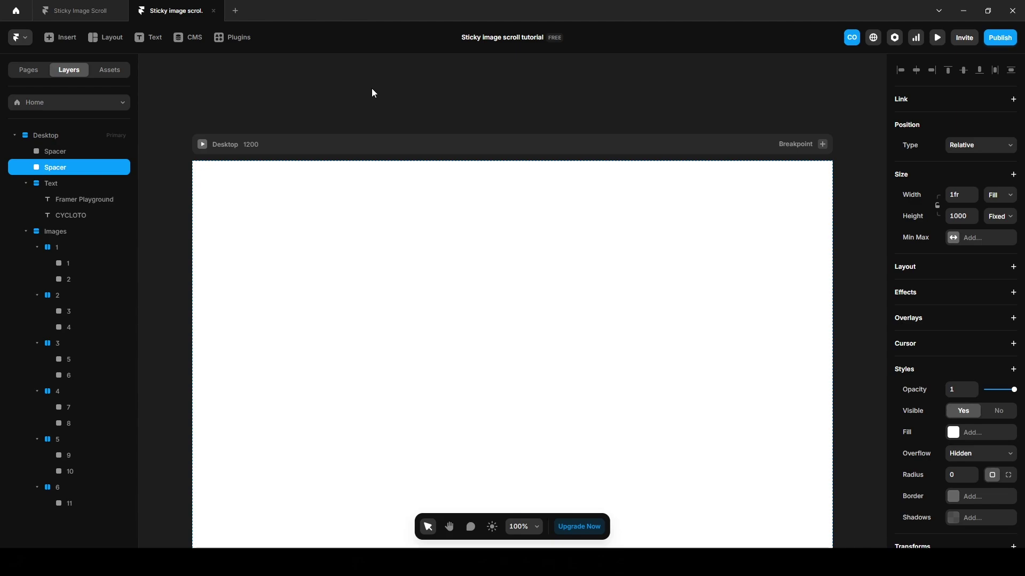
key(ctrl+minus)
key(ctrl+[)
key(ctrl+[)
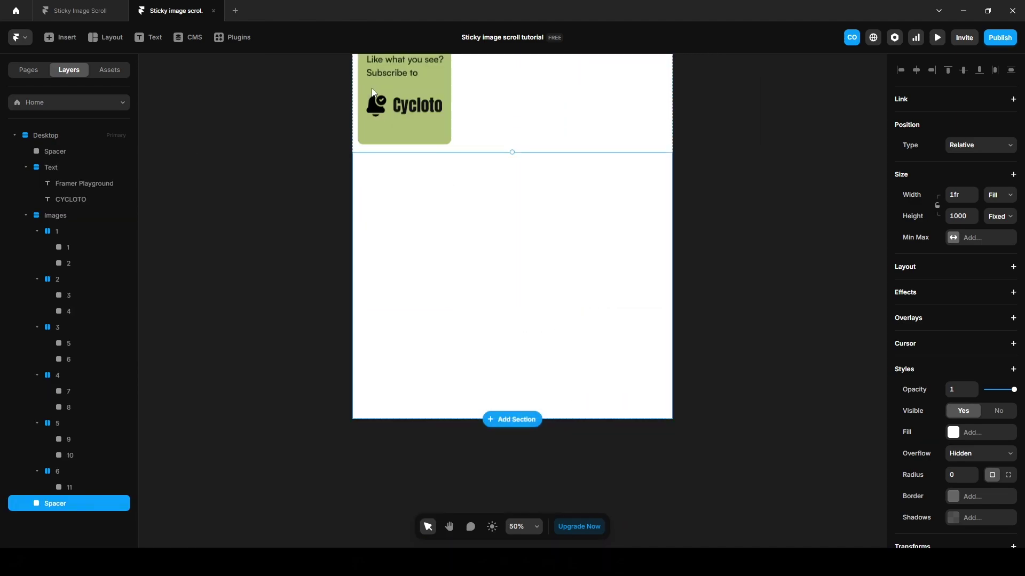
scroll(257, 334, up, 15)
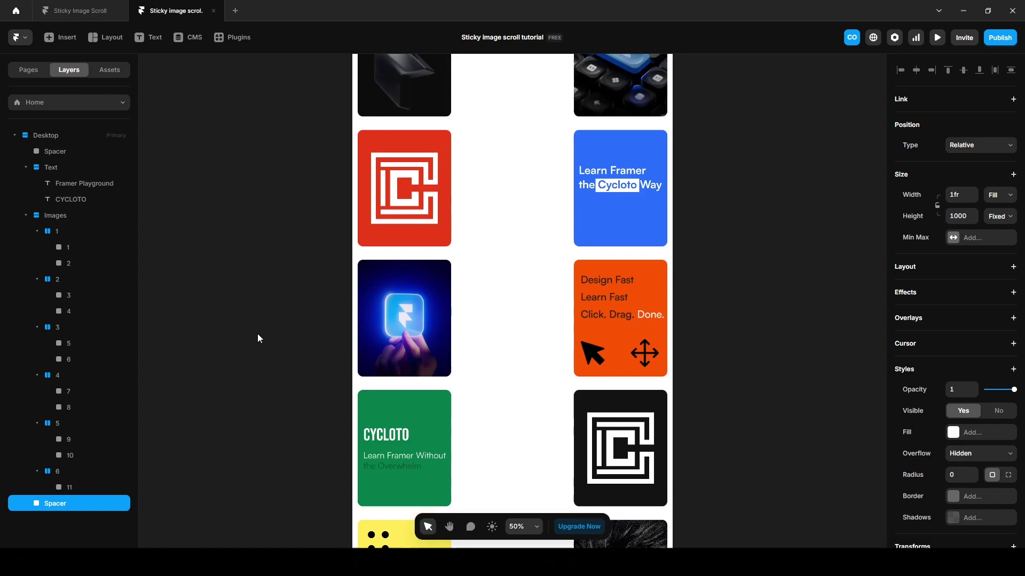
scroll(257, 334, up, 10)
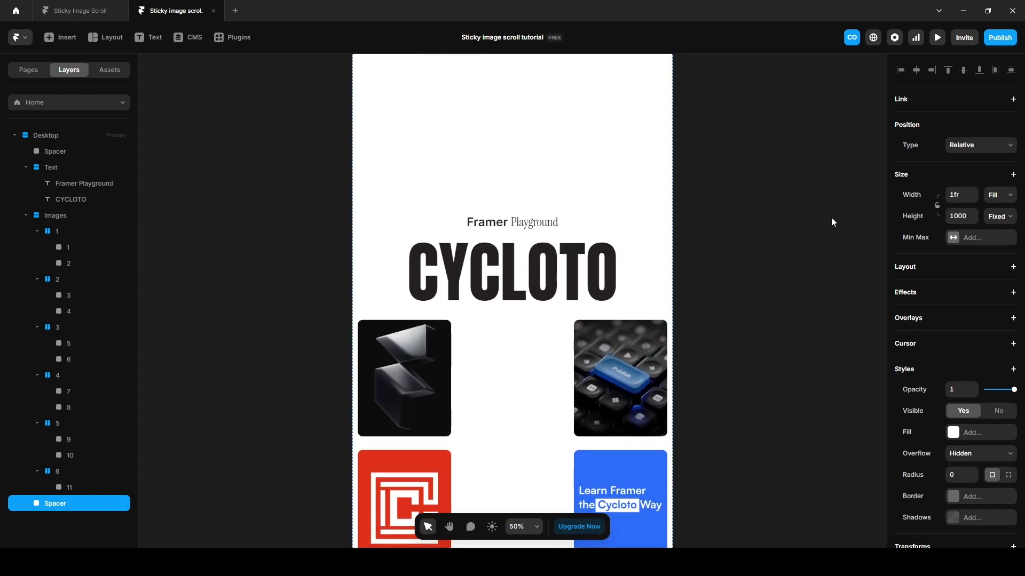
click(937, 37)
scroll(557, 331, down, 8)
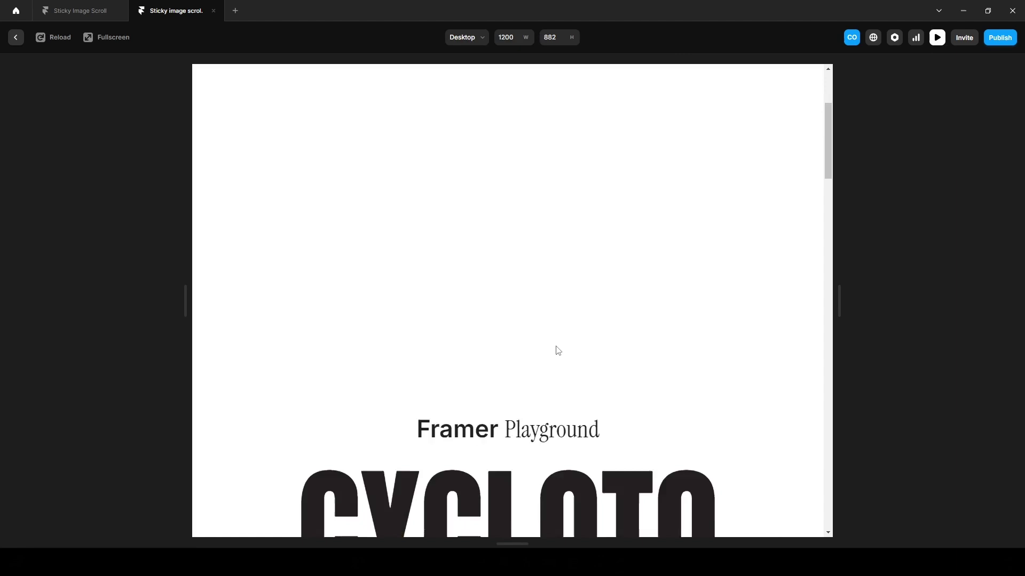
scroll(557, 350, down, 10)
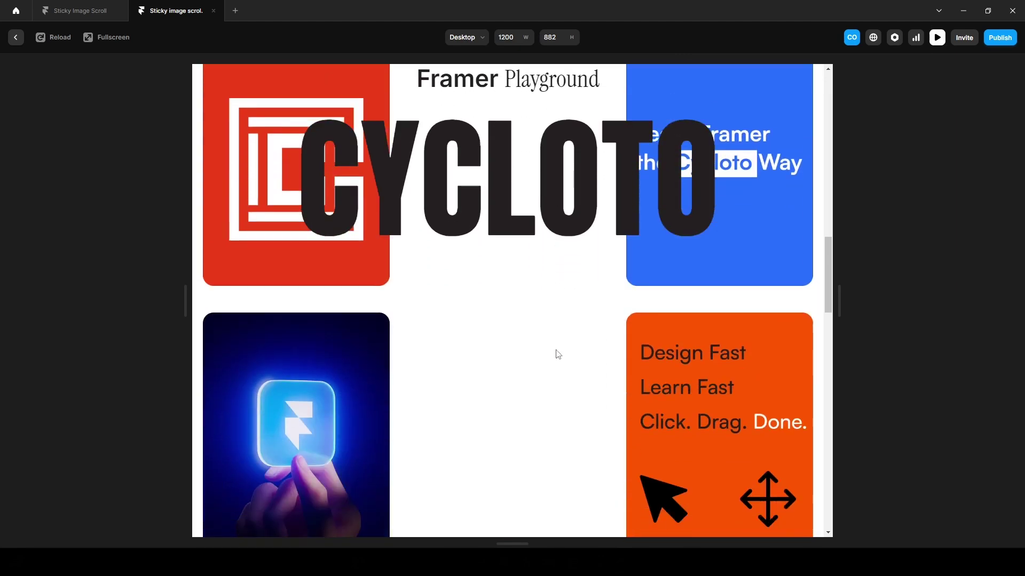
scroll(557, 356, down, 10)
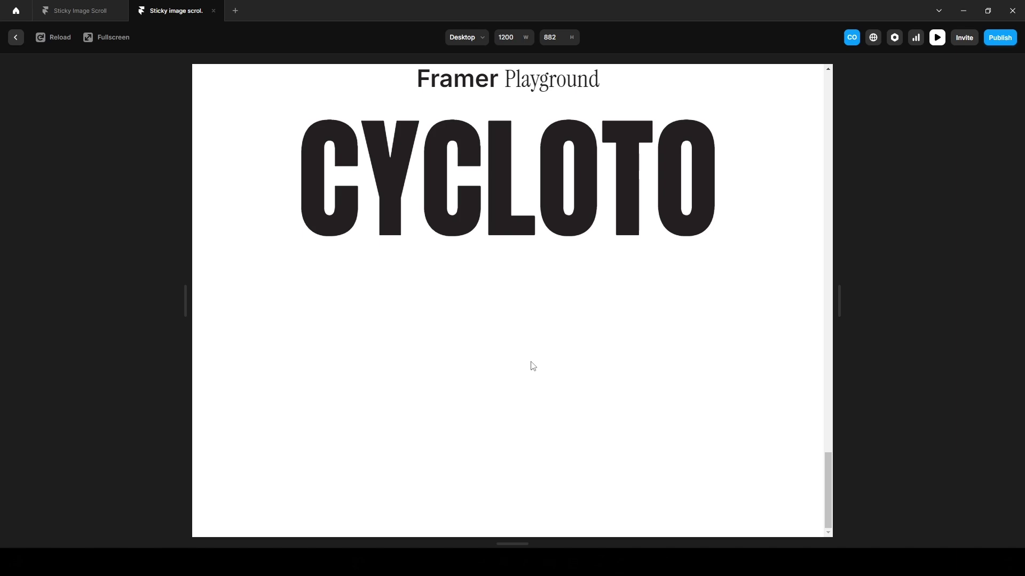
Give the sticky heading a top offset of 300 px
click(15, 37)
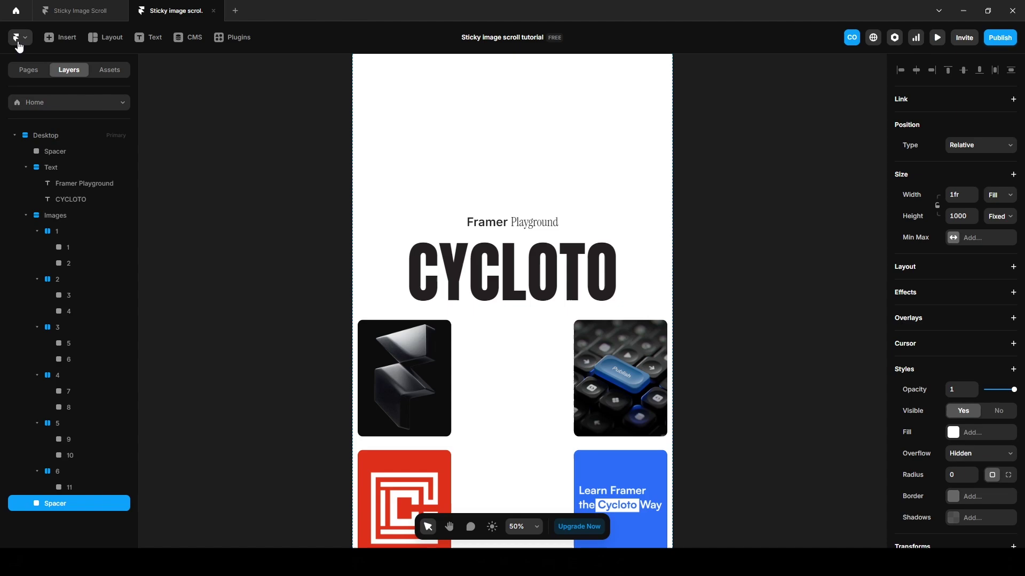
text(3)
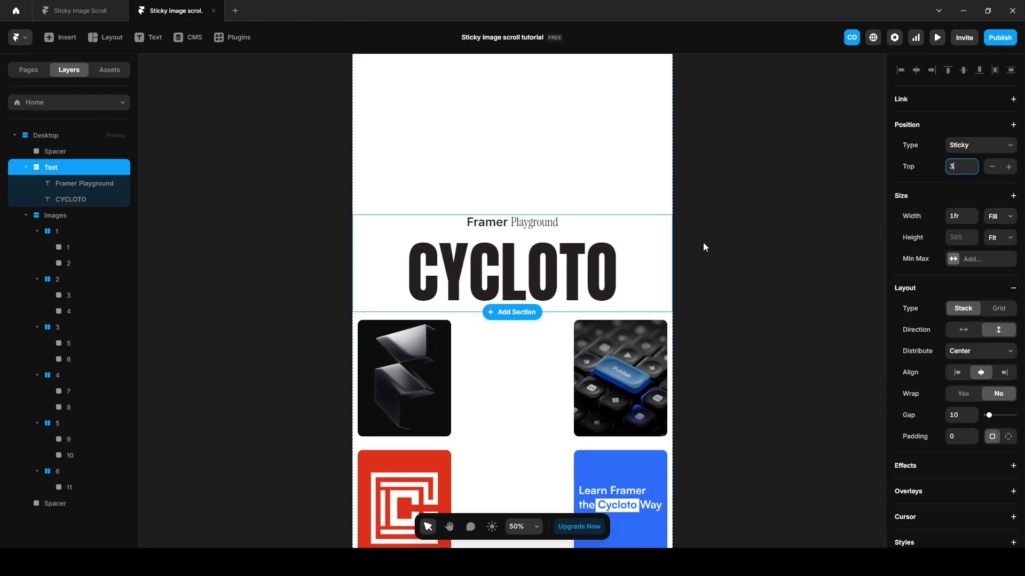
text(00)
key(Return)
Preview the scrolling sticky heading and compare it with the reference project
click(938, 38)
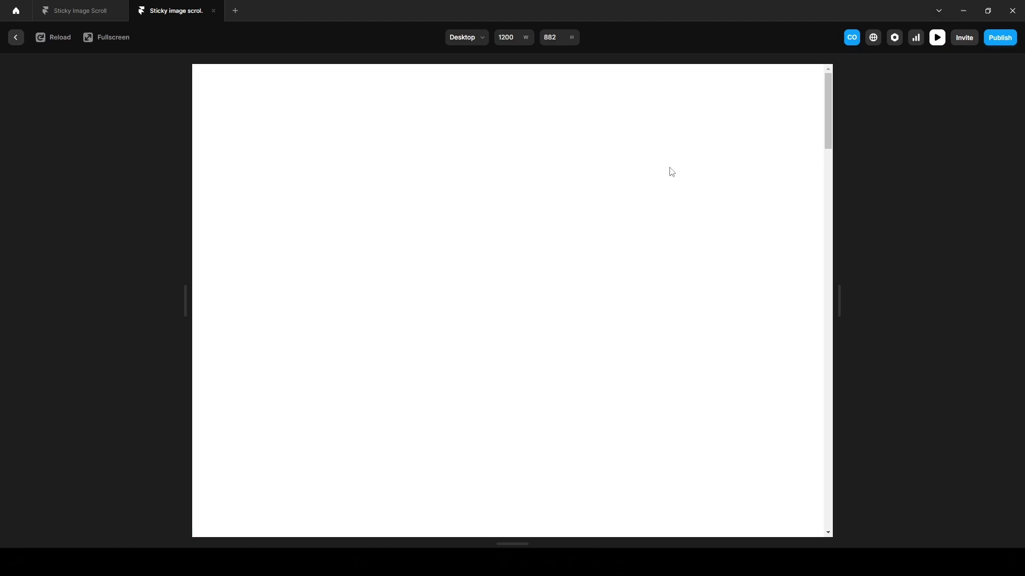
scroll(542, 442, down, 5)
scroll(542, 441, down, 10)
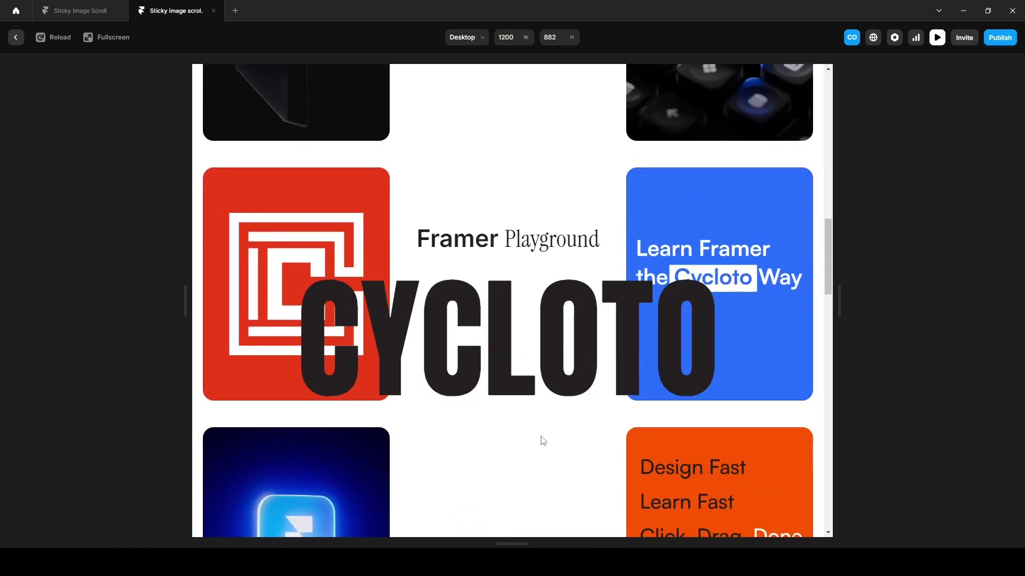
scroll(543, 441, down, 10)
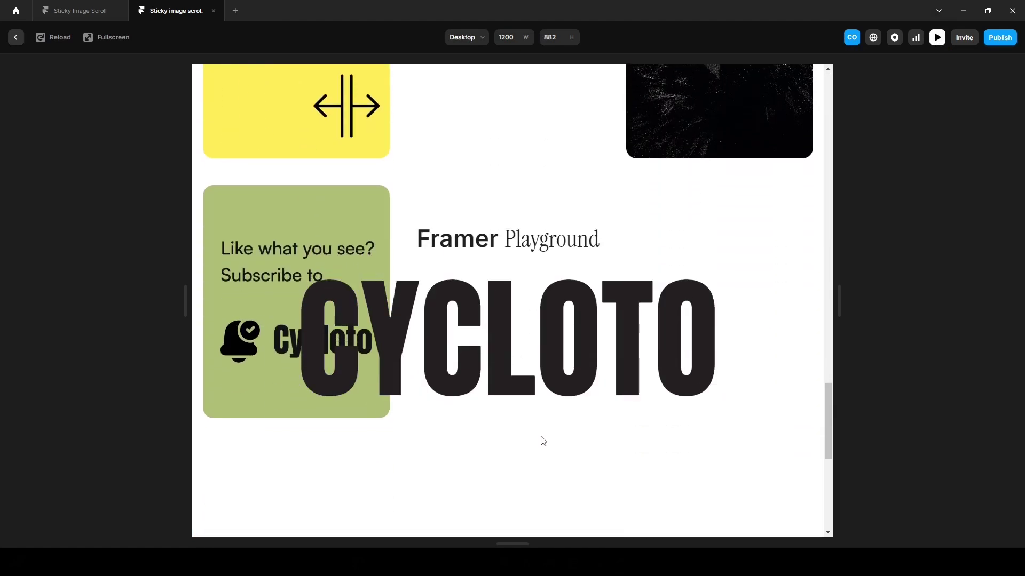
scroll(542, 441, up, 10)
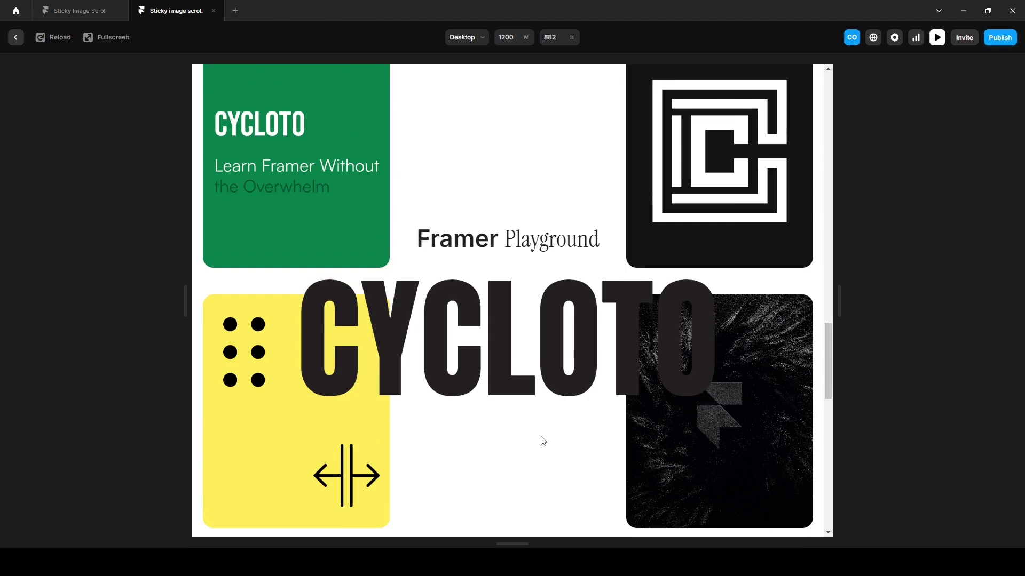
scroll(543, 441, up, 5)
key(ctrl+shift+Tab)
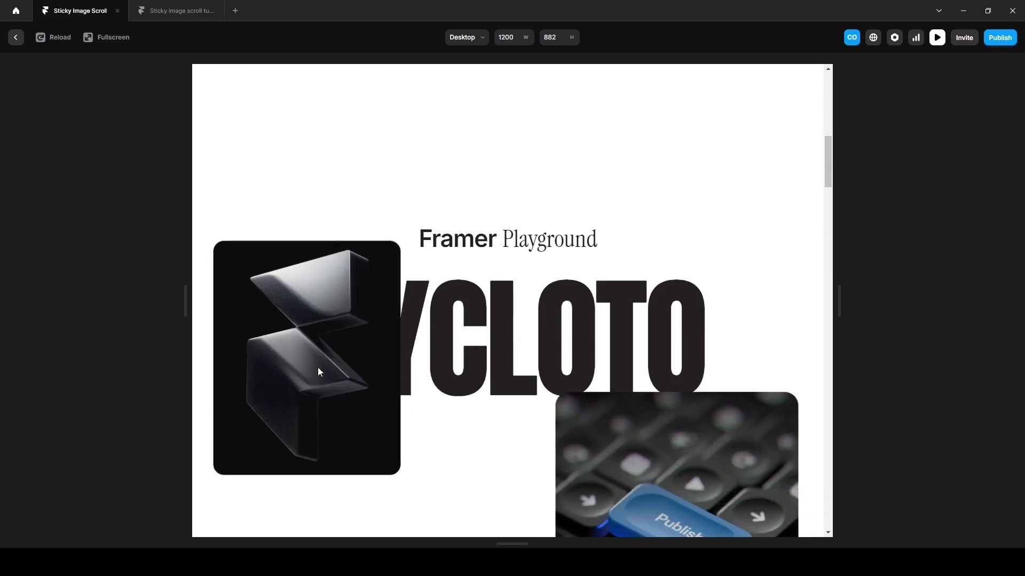
scroll(318, 367, down, 3)
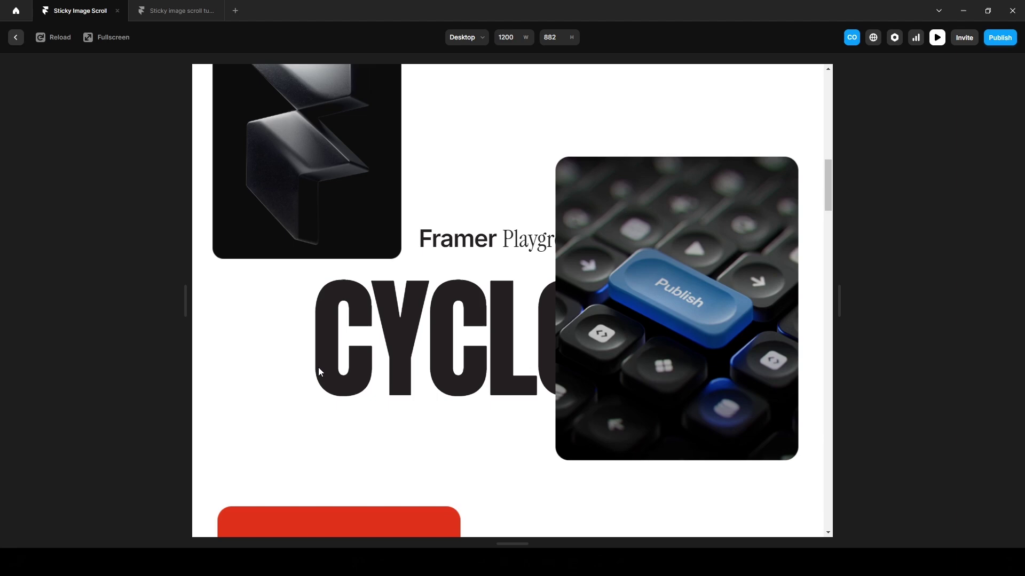
click(177, 11)
click(220, 264)
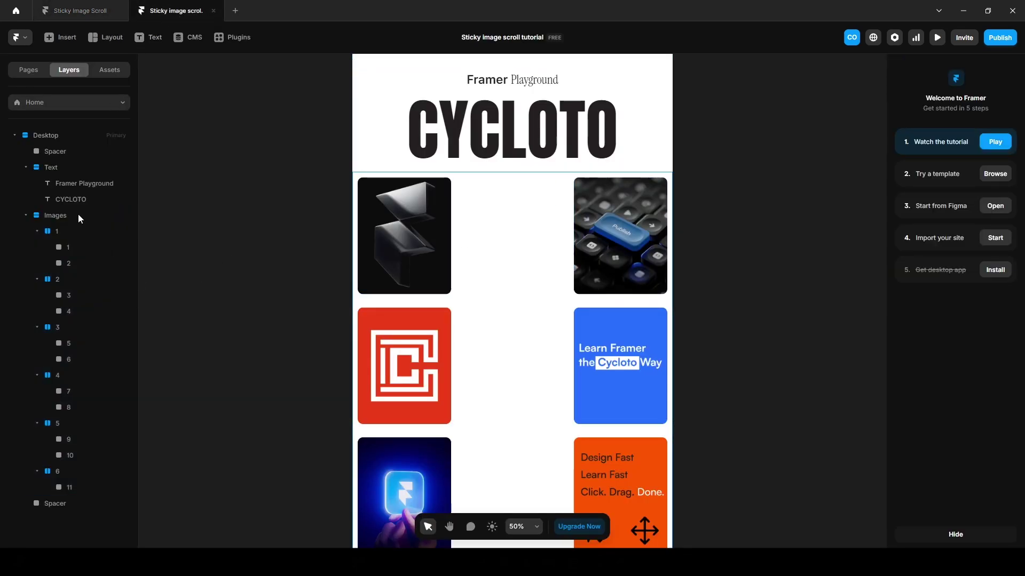
Add Scroll Section settings to the Images stack and name the section 'images'
click(64, 216)
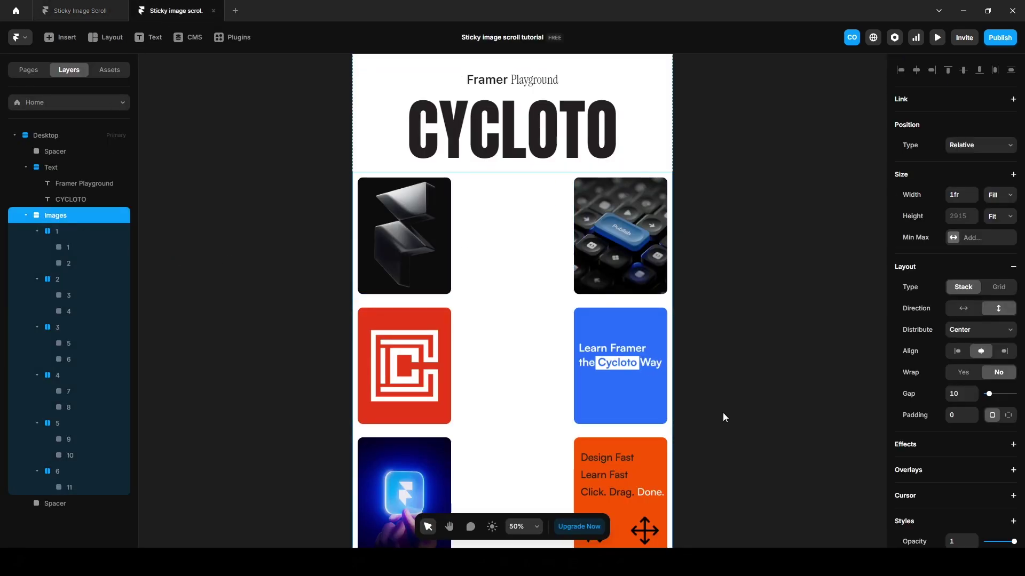
scroll(918, 472, down, 5)
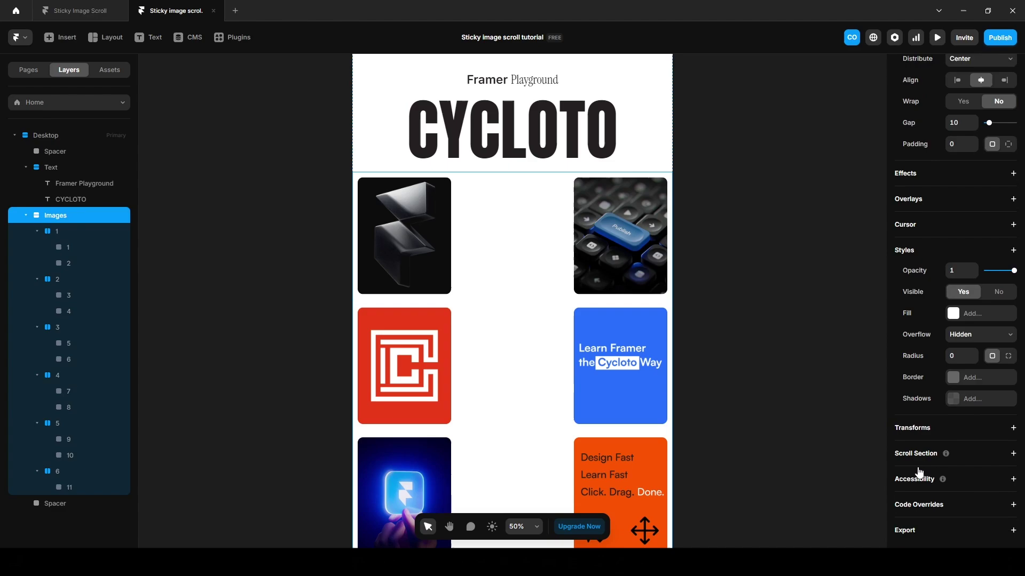
click(909, 454)
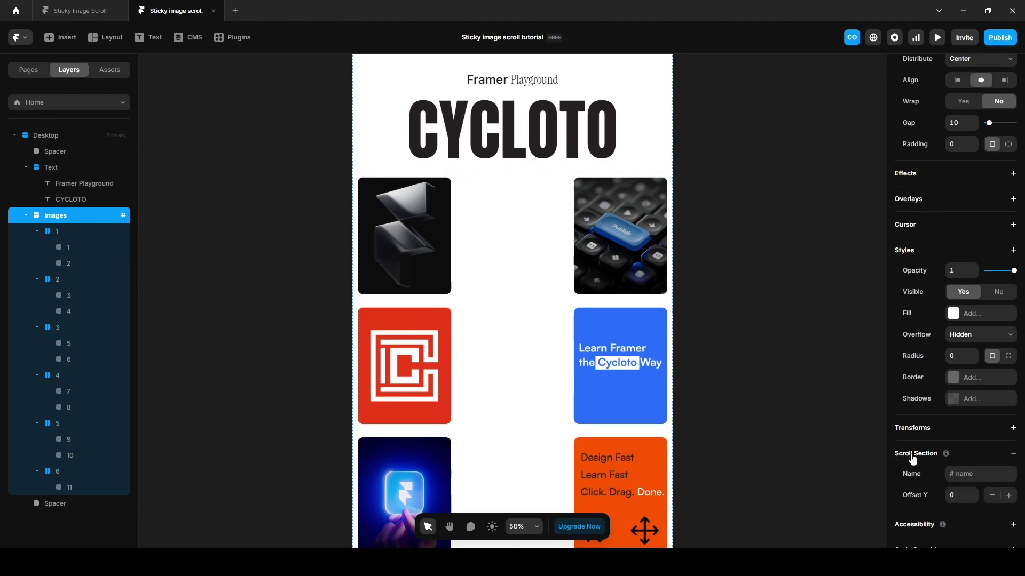
click(962, 475)
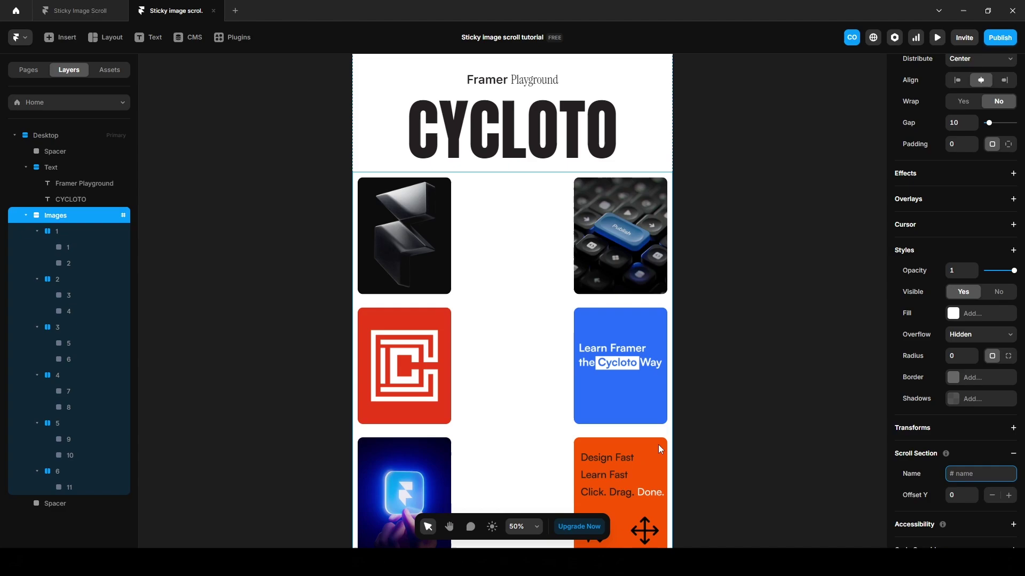
text(images)
Give image row 1 a 900 px height and align its two cards to the top
click(57, 233)
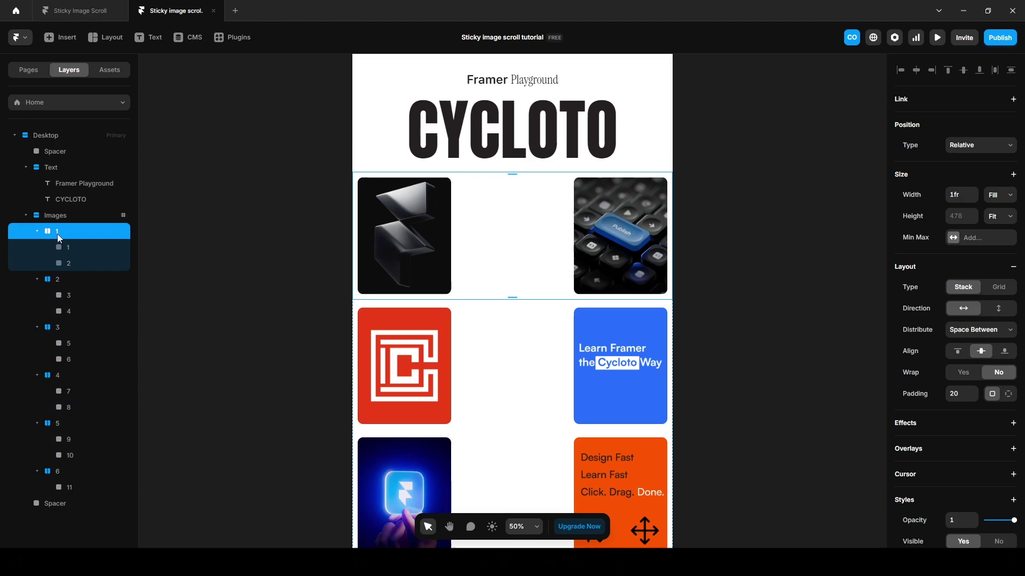
click(961, 215)
text(900)
key(Return)
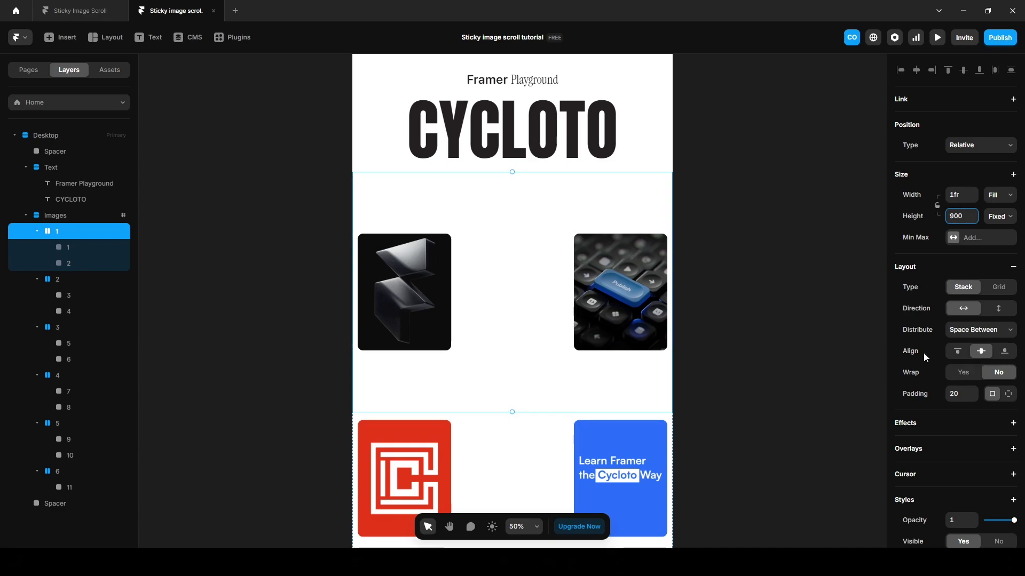
click(957, 351)
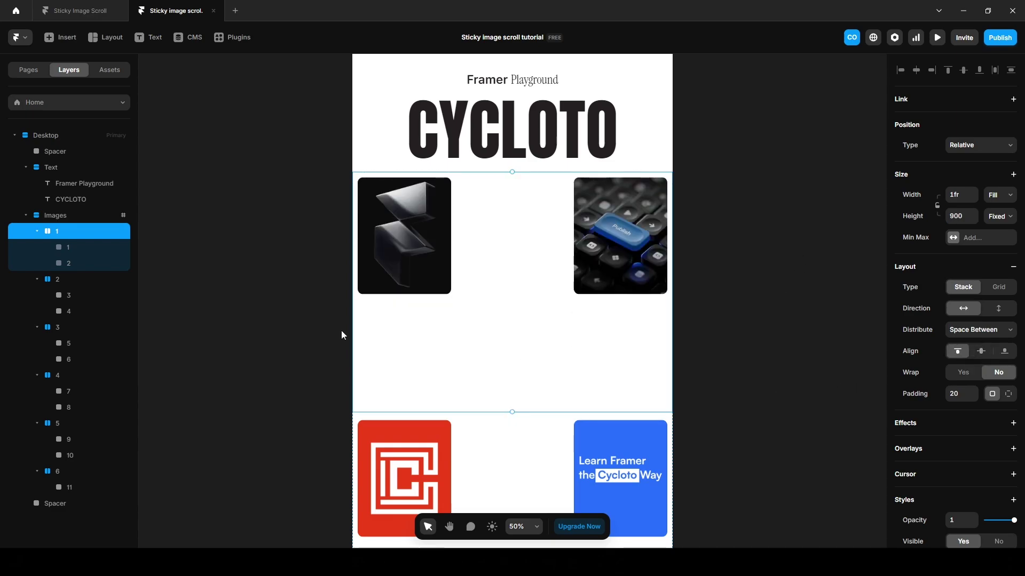
Add a Scroll Transform to card 1, triggered by Section in View at viewport centre on #images
click(80, 251)
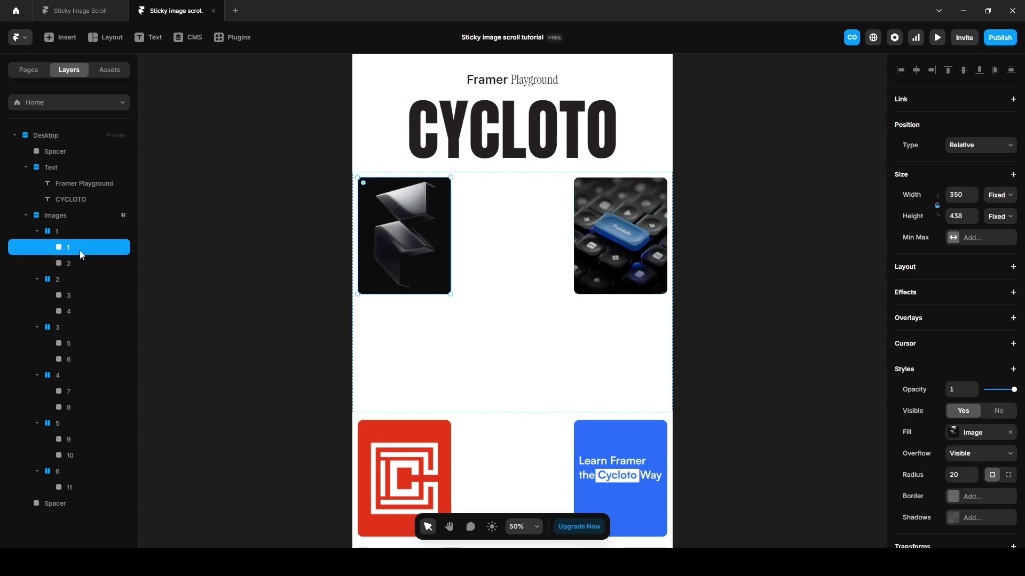
click(911, 293)
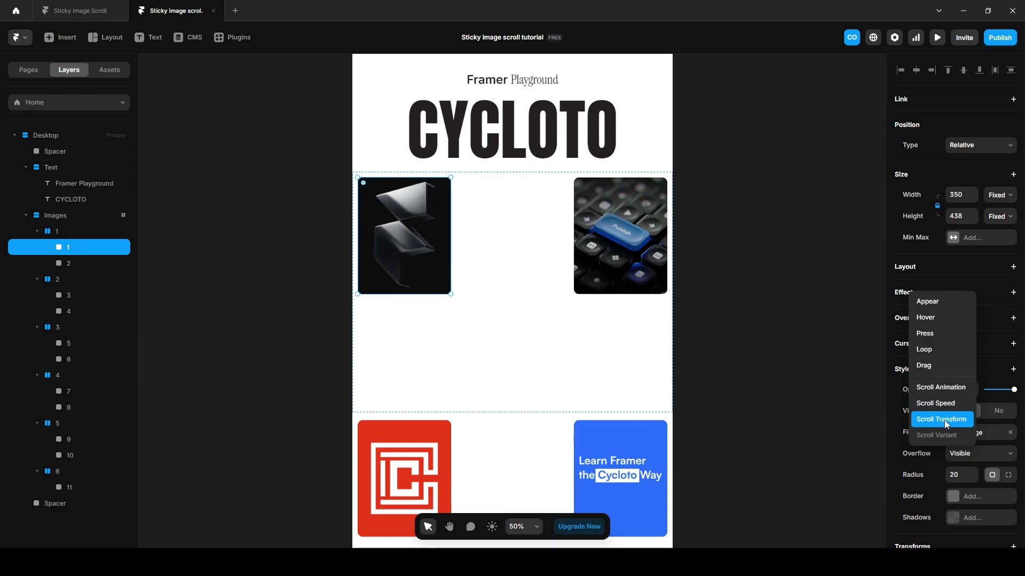
click(945, 423)
click(826, 344)
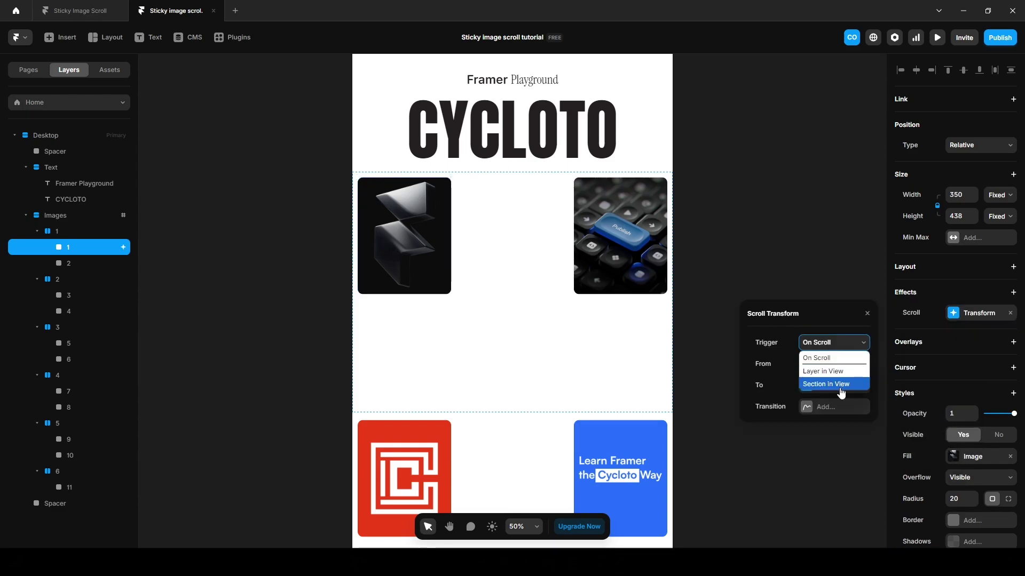
click(841, 393)
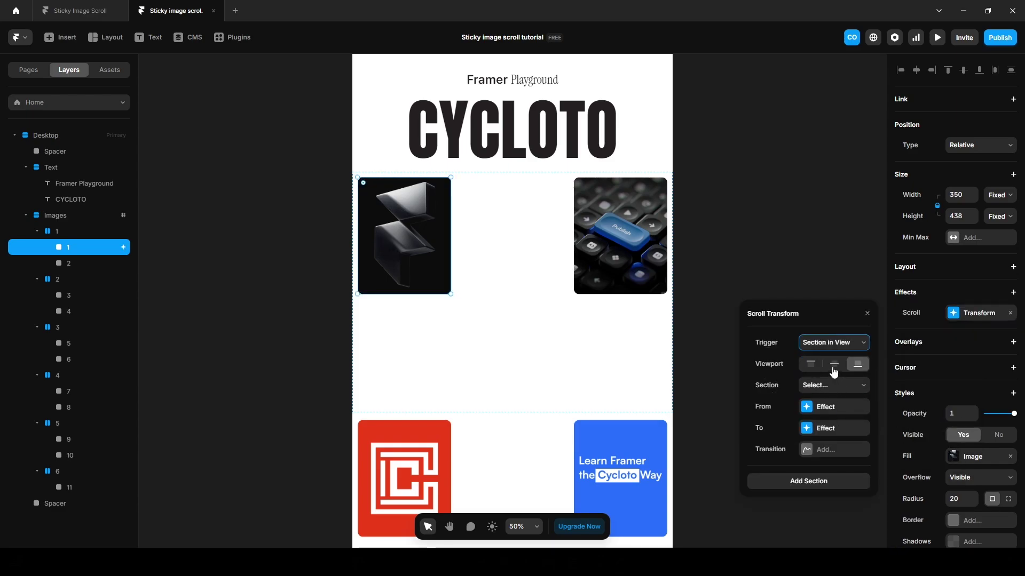
click(834, 364)
click(824, 387)
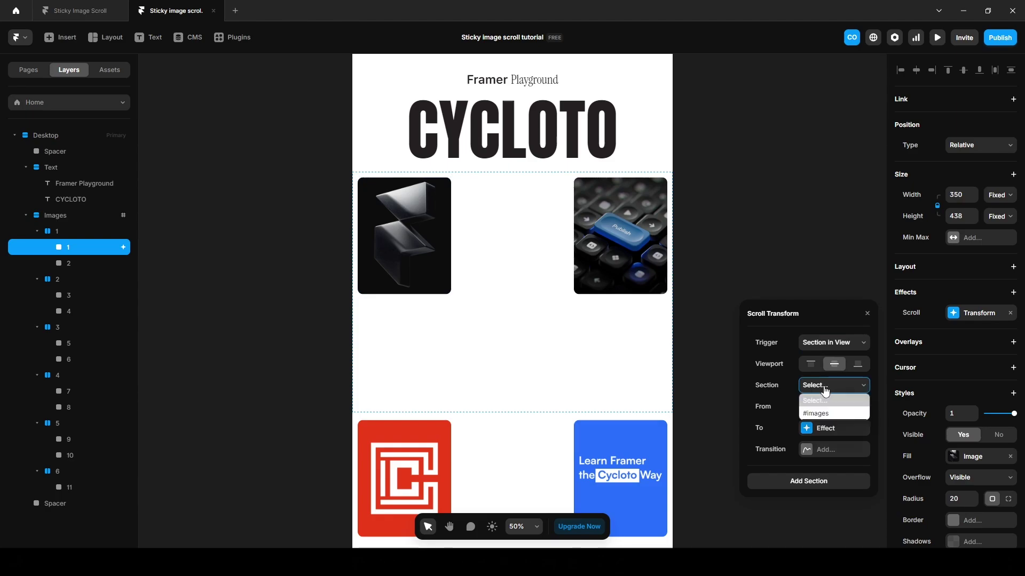
click(825, 415)
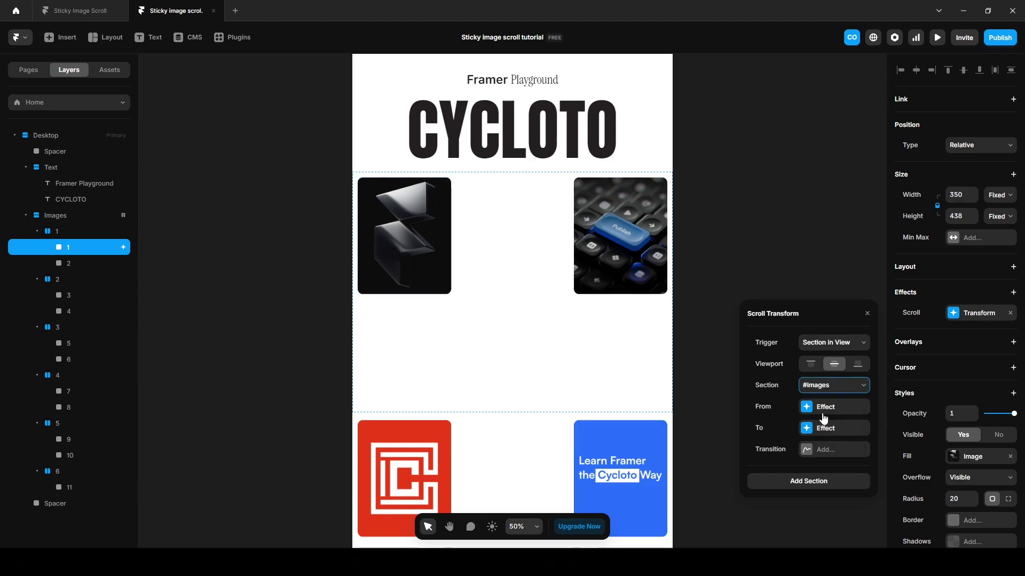
Animate card 1 from opacity 1, scale 1 to scale 1.1 with a Spring transition
click(820, 412)
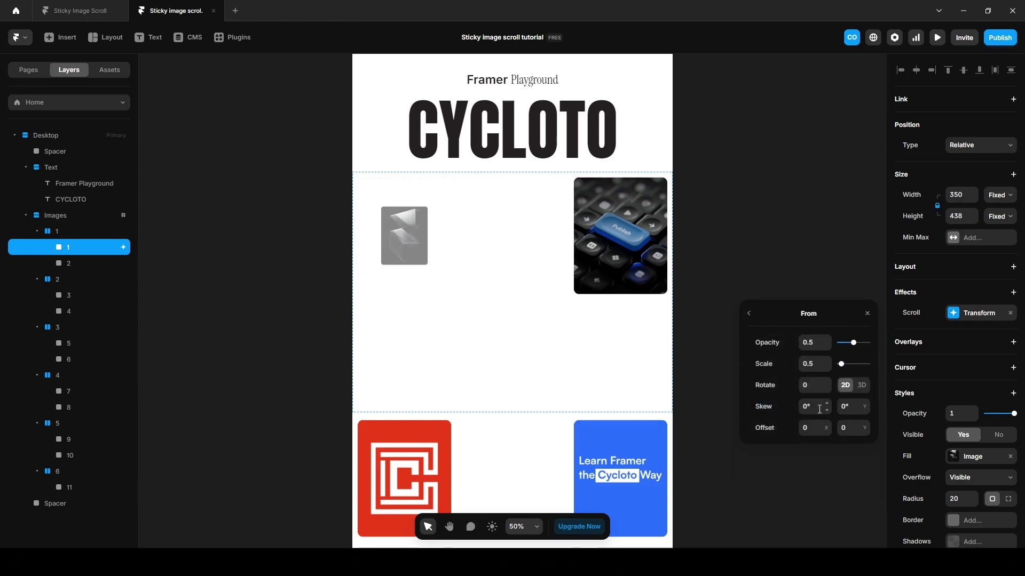
click(813, 342)
text(1)
click(807, 369)
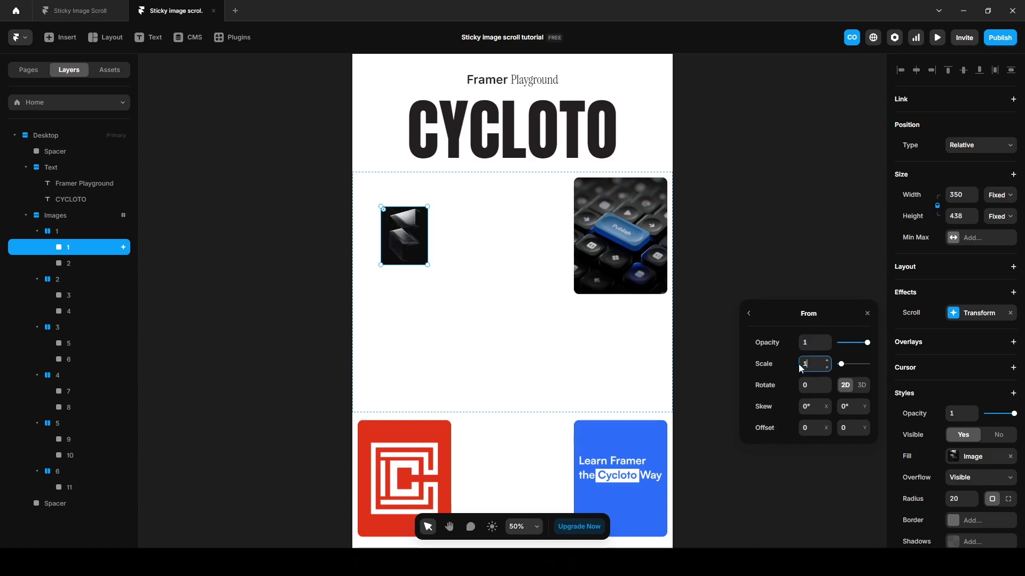
text(1)
key(Return)
click(748, 314)
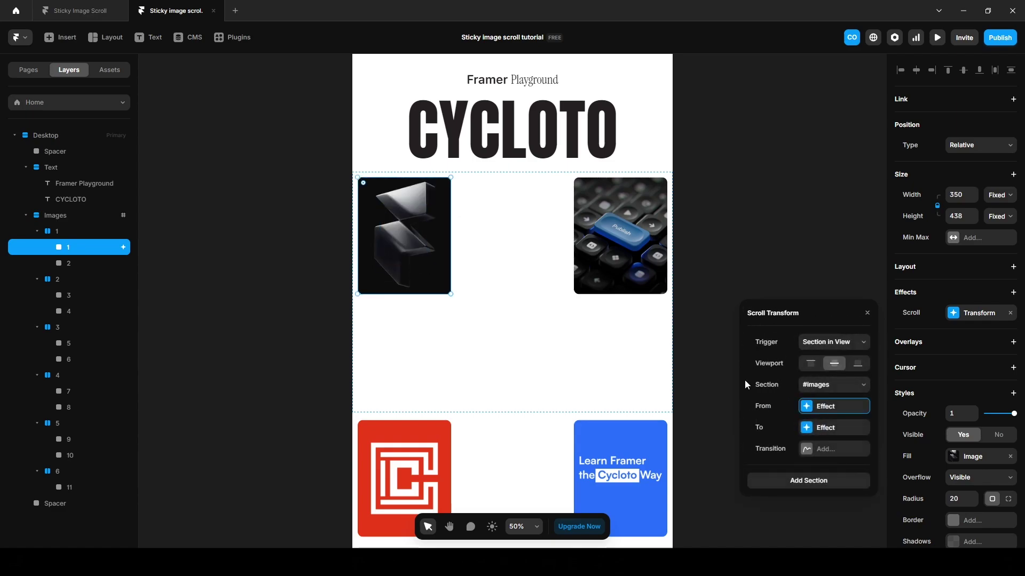
click(832, 427)
click(803, 366)
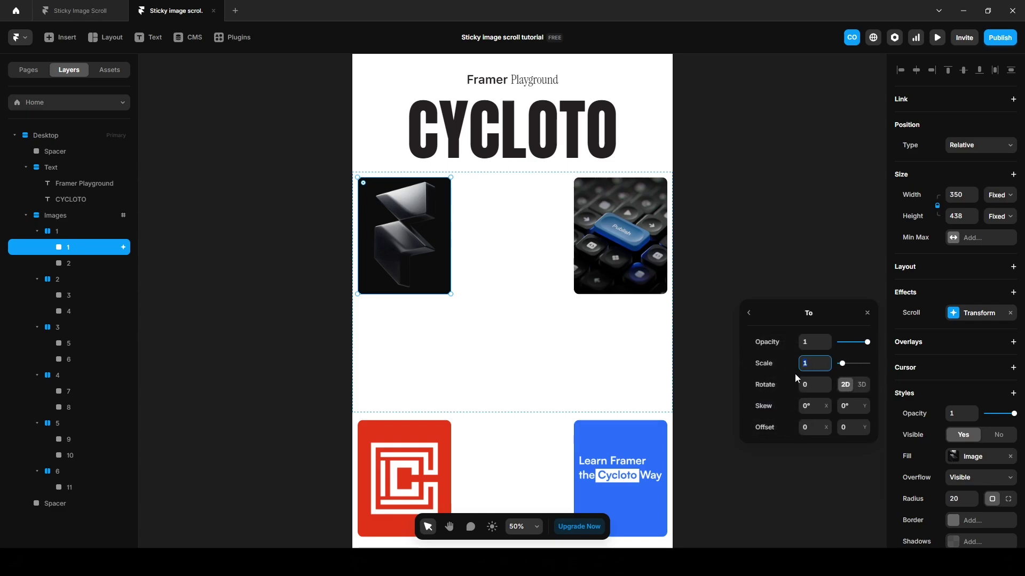
text(1.1)
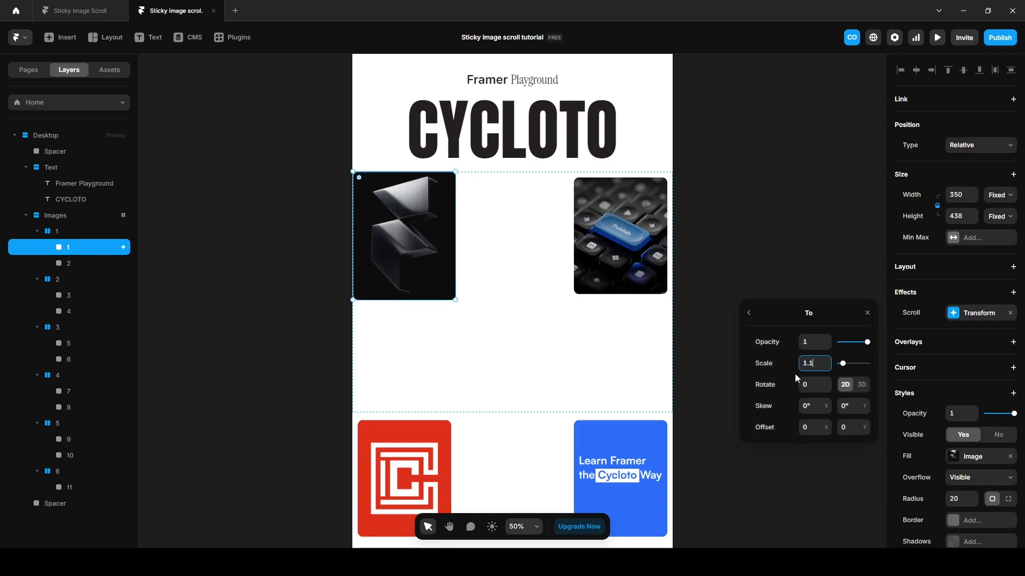
key(Return)
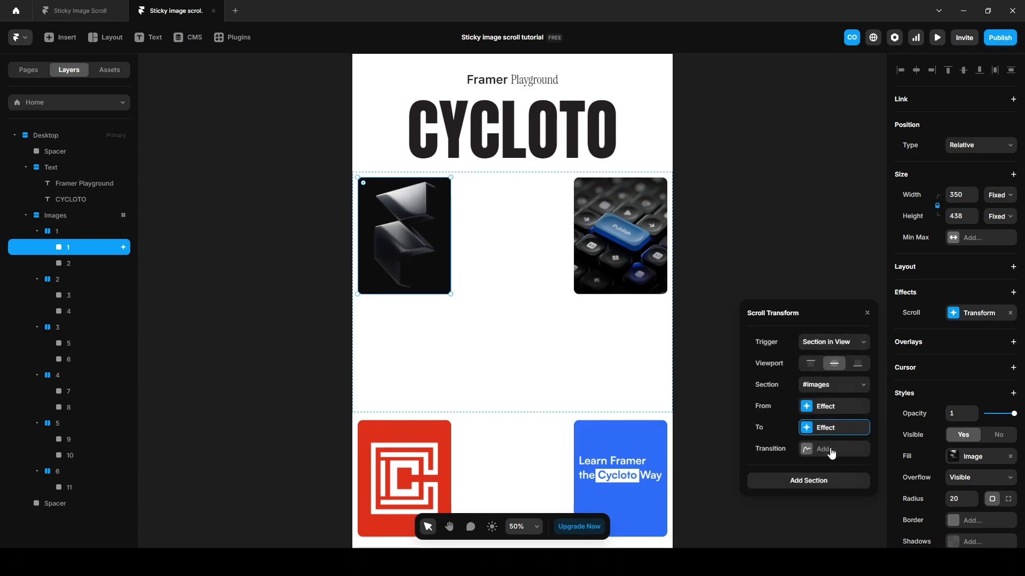
click(831, 451)
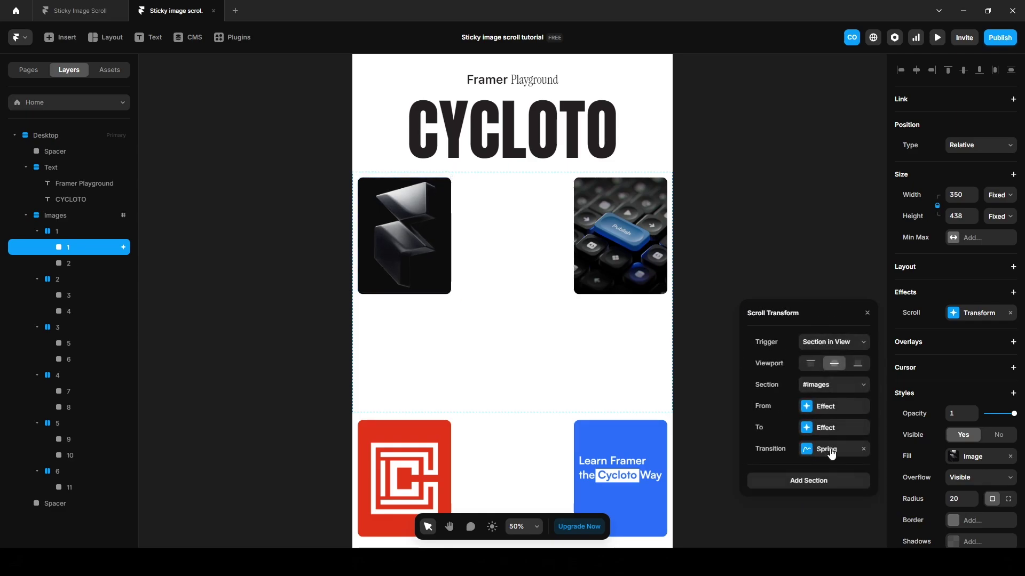
Add a Scroll Transform to the keyboard card, triggered by Section in View at centre on #images
click(80, 263)
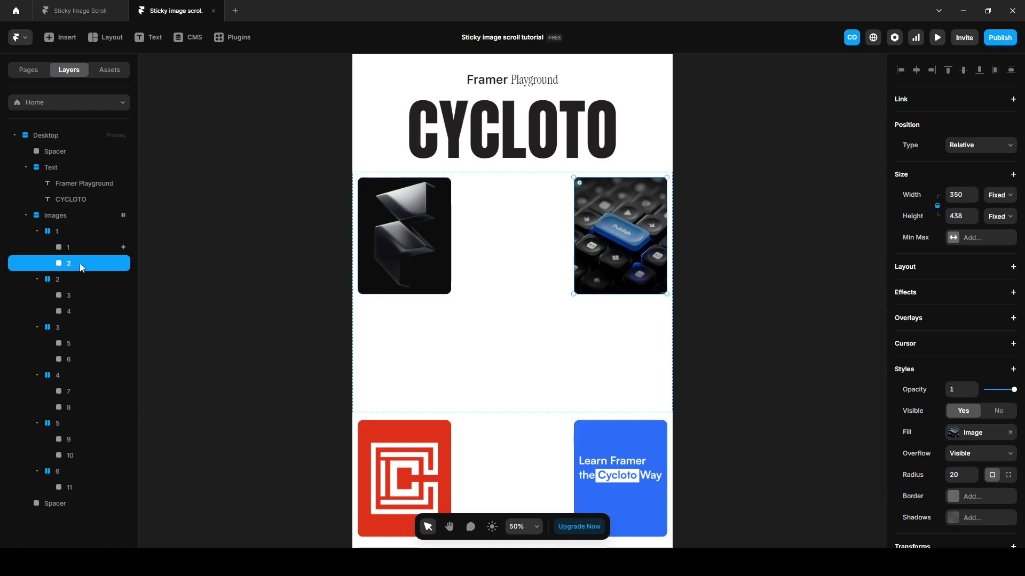
click(902, 293)
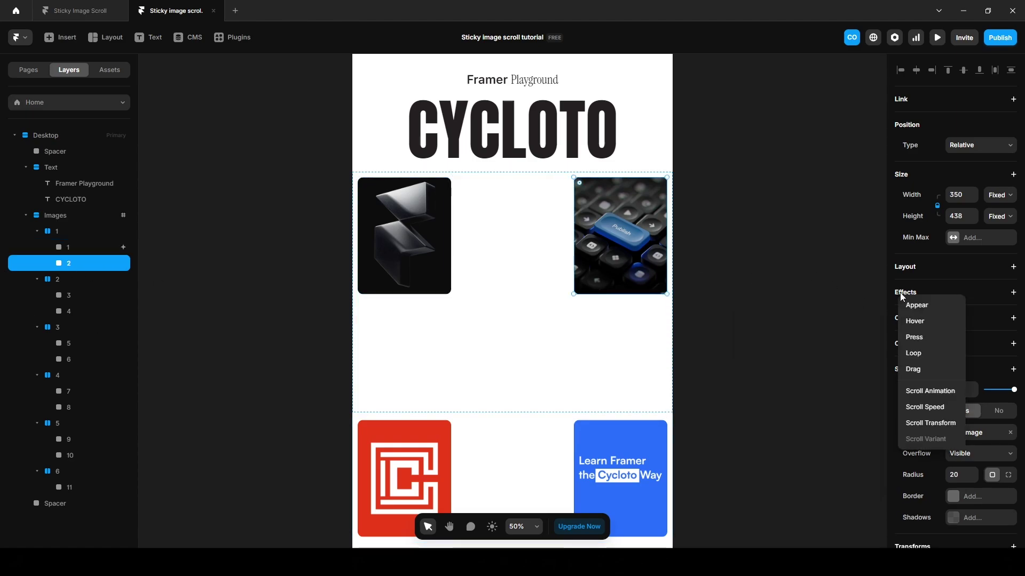
click(930, 423)
click(822, 347)
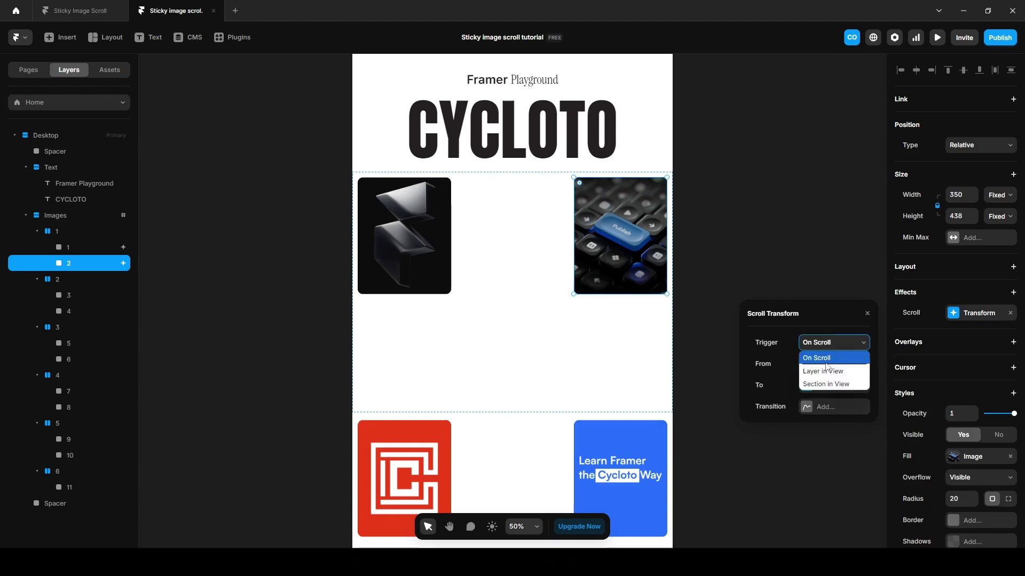
click(827, 386)
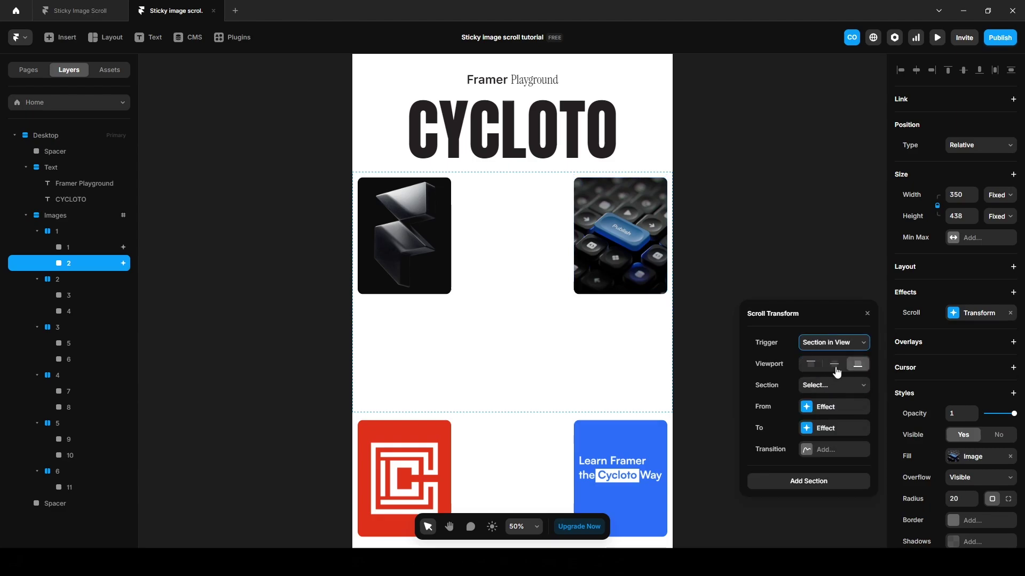
click(836, 366)
click(811, 387)
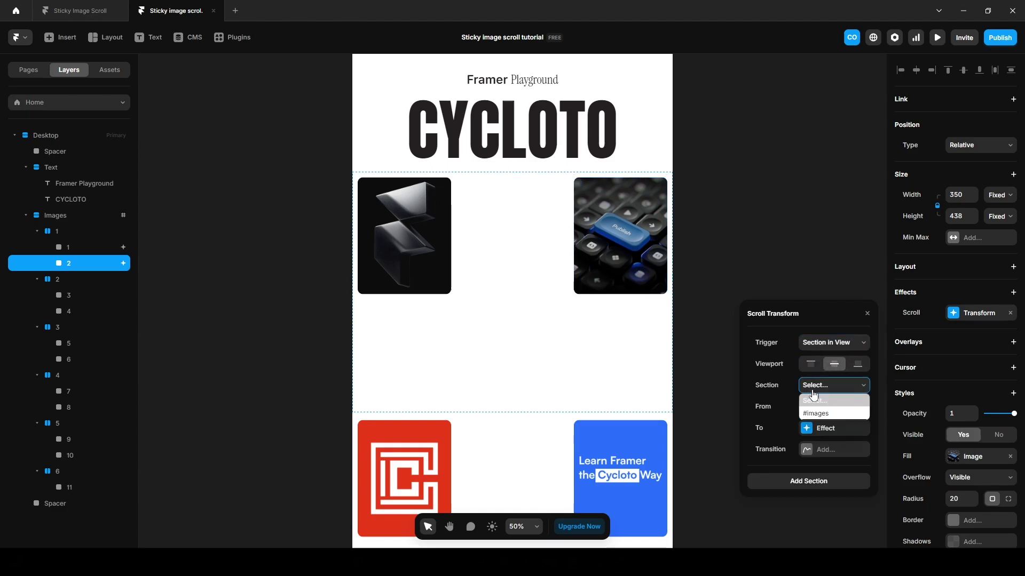
click(825, 422)
Set the keyboard card's start state to opacity 1, scale 1.3, offset -60 / 350
click(815, 407)
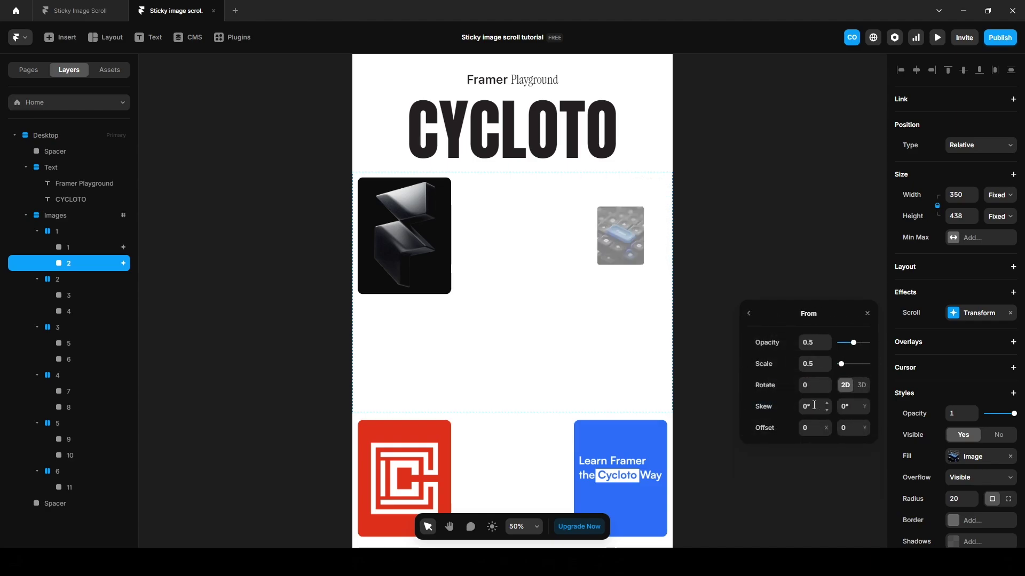
click(808, 344)
text(1)
click(810, 364)
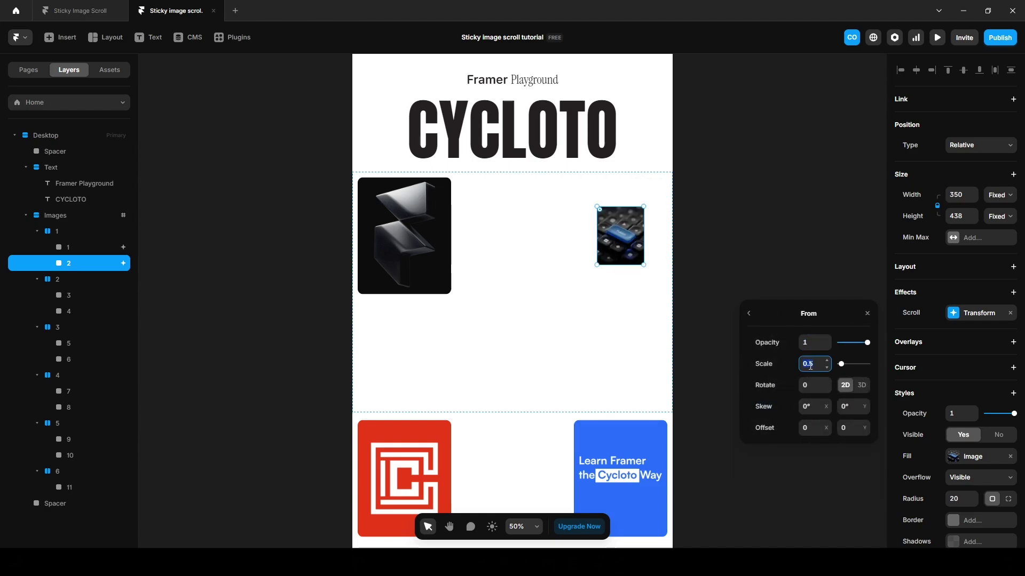
text(1.3)
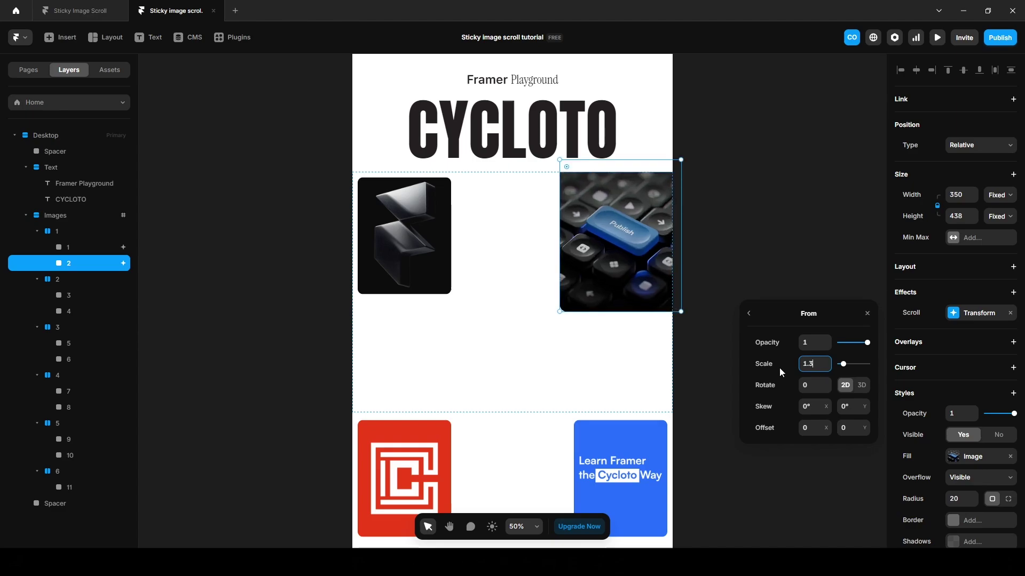
click(813, 427)
text(-60)
click(845, 430)
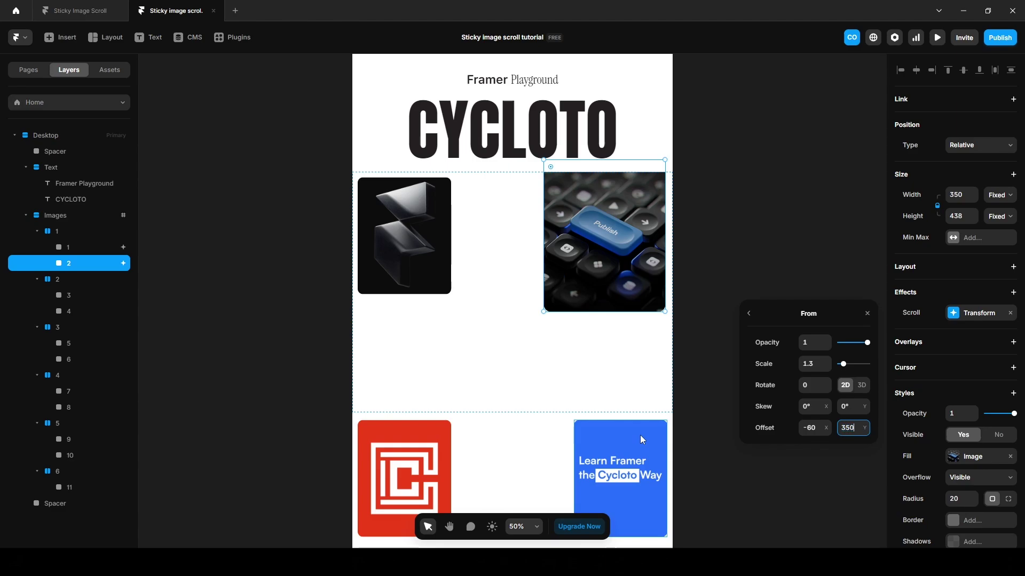
text(350)
key(Return)
Set the keyboard card's end state to scale 1.3
click(748, 313)
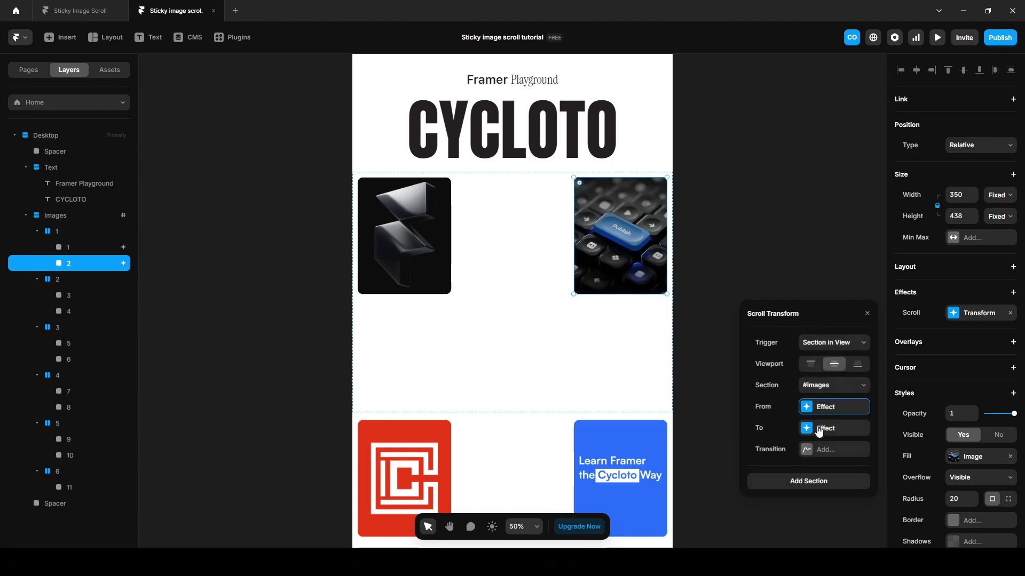
click(819, 431)
click(756, 371)
text(1.2)
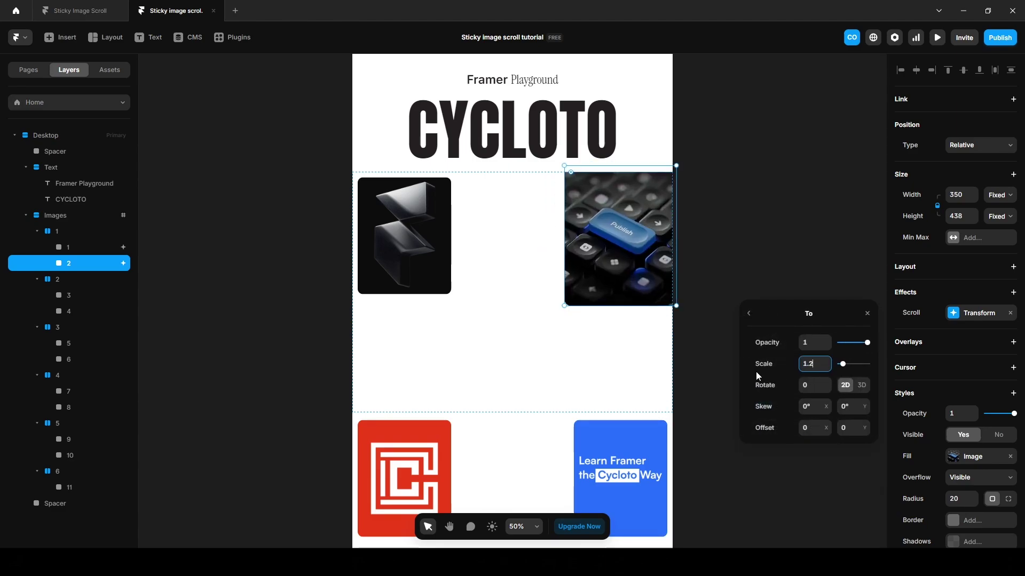
key(BackSpace)
text(3)
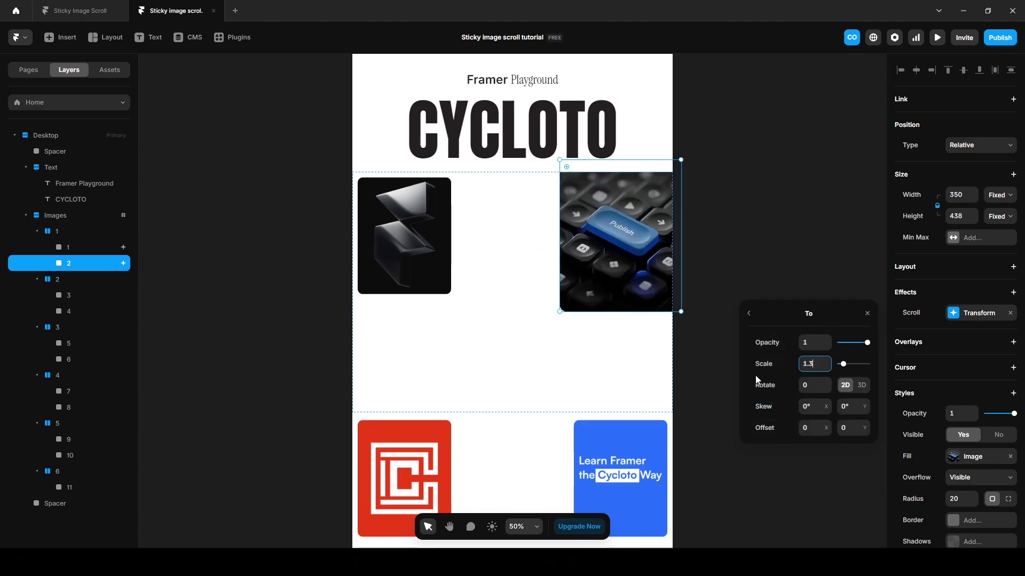
click(810, 429)
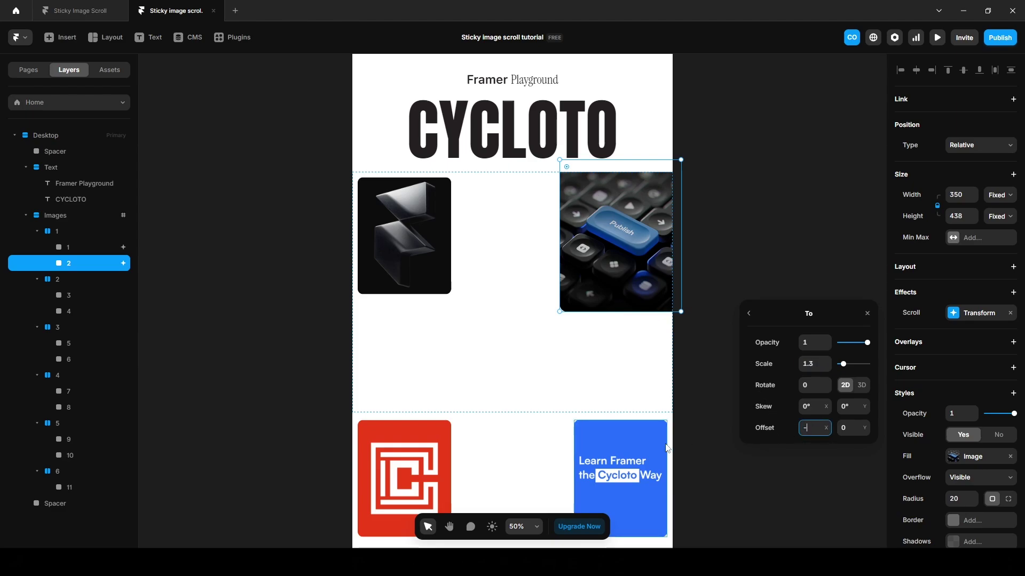
Preview the page, scrolling down and up to watch the keyboard card slide past CYCLOTO
click(744, 281)
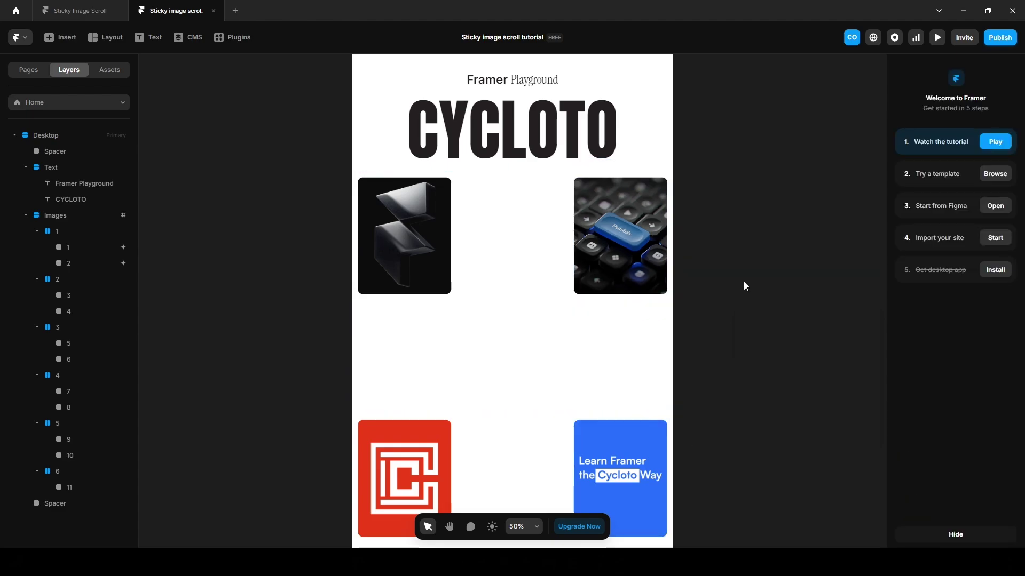
click(937, 37)
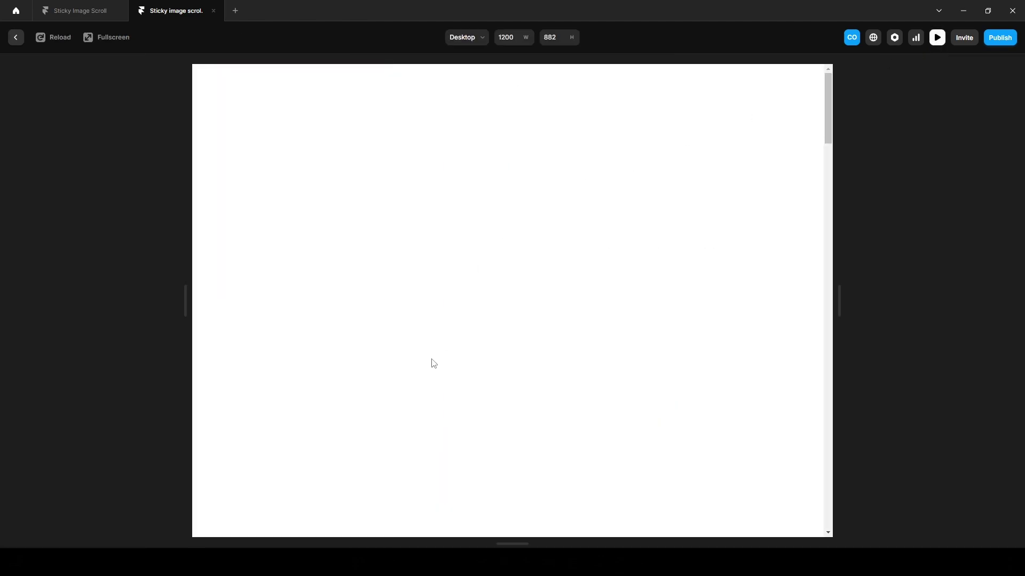
scroll(433, 363, down, 5)
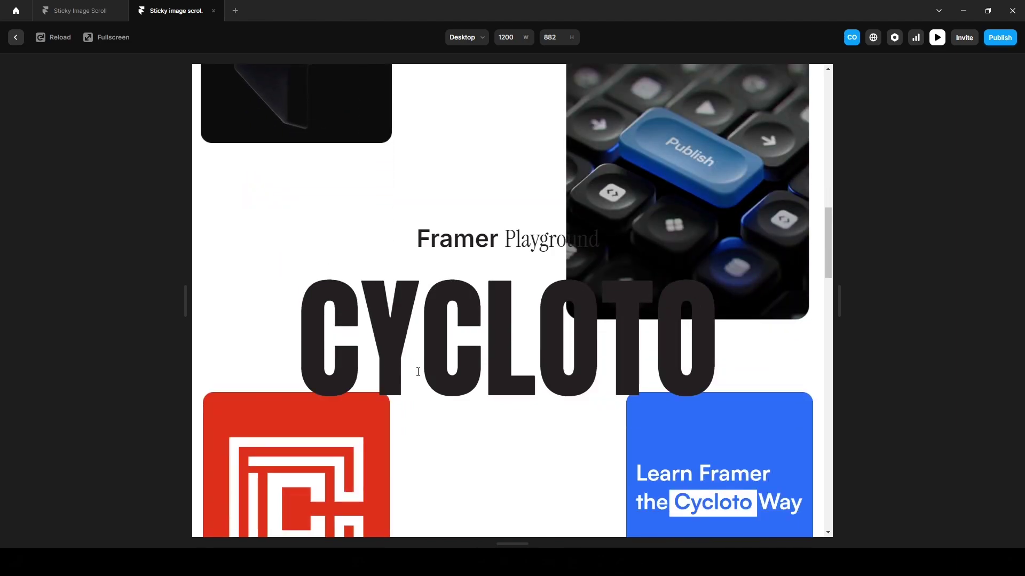
scroll(418, 372, down, 5)
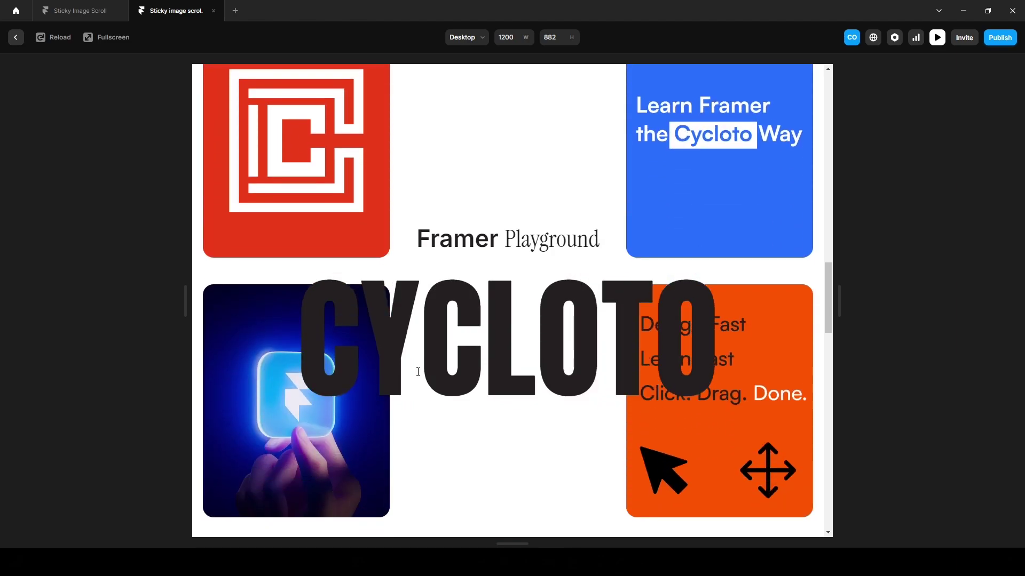
scroll(418, 372, up, 5)
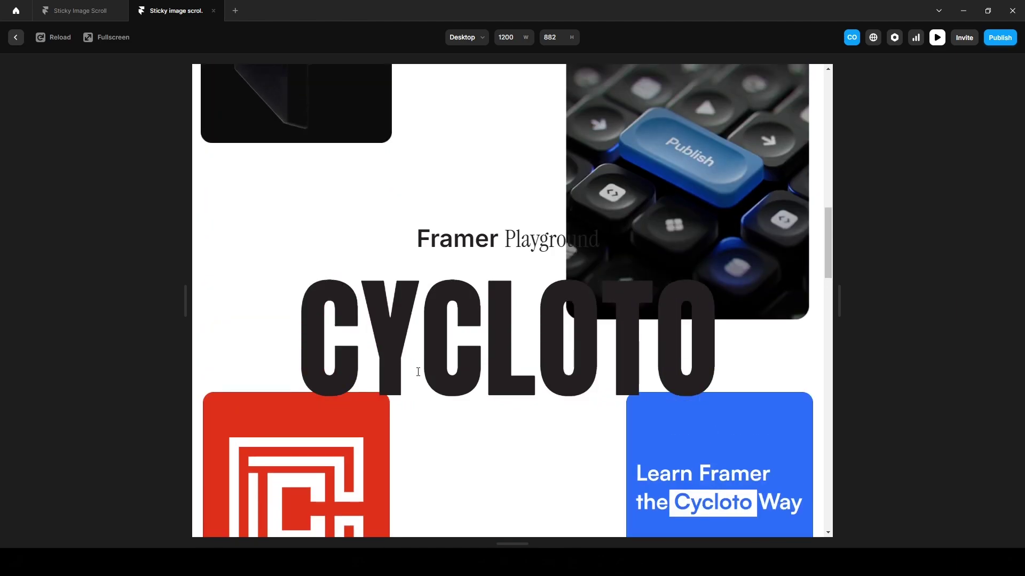
scroll(418, 372, up, 3)
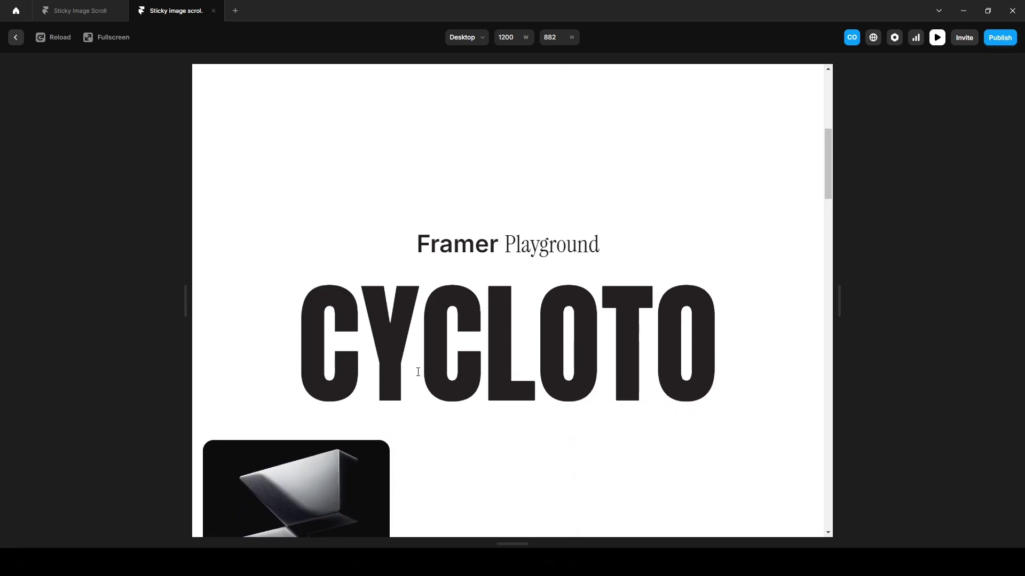
click(15, 37)
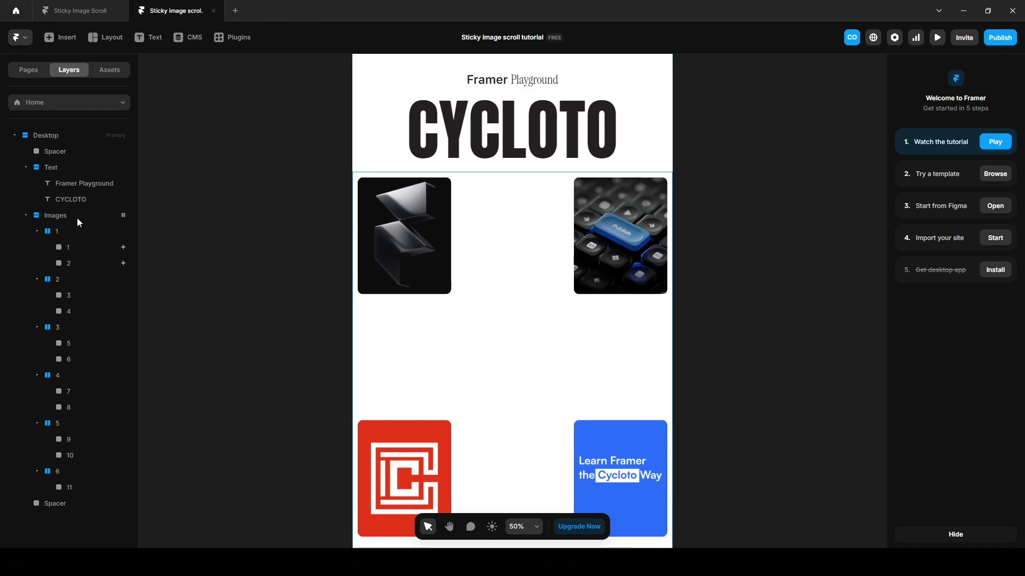
Add a Z Index style to the Images stack and set it to 2
click(77, 219)
click(1013, 250)
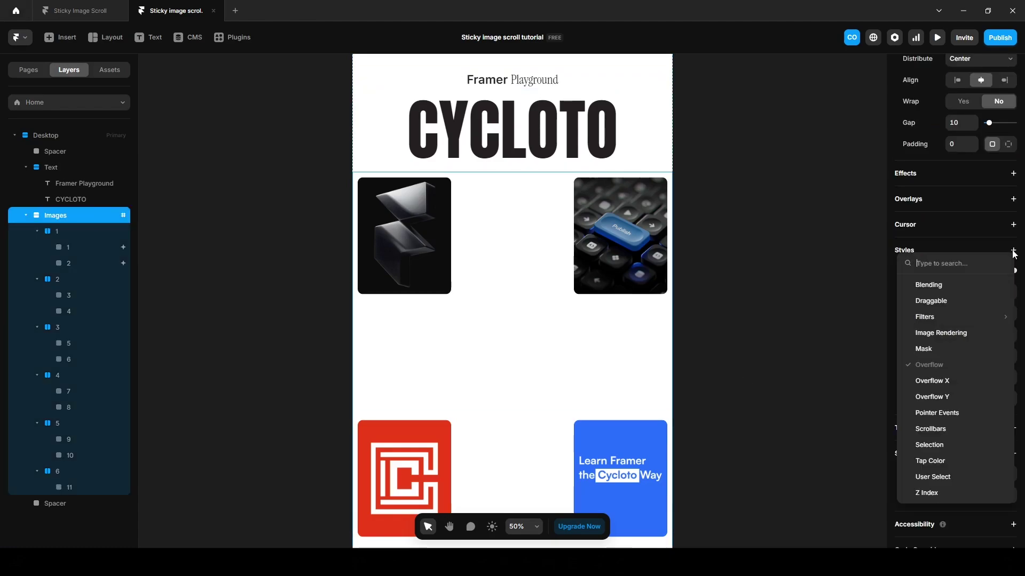
click(936, 498)
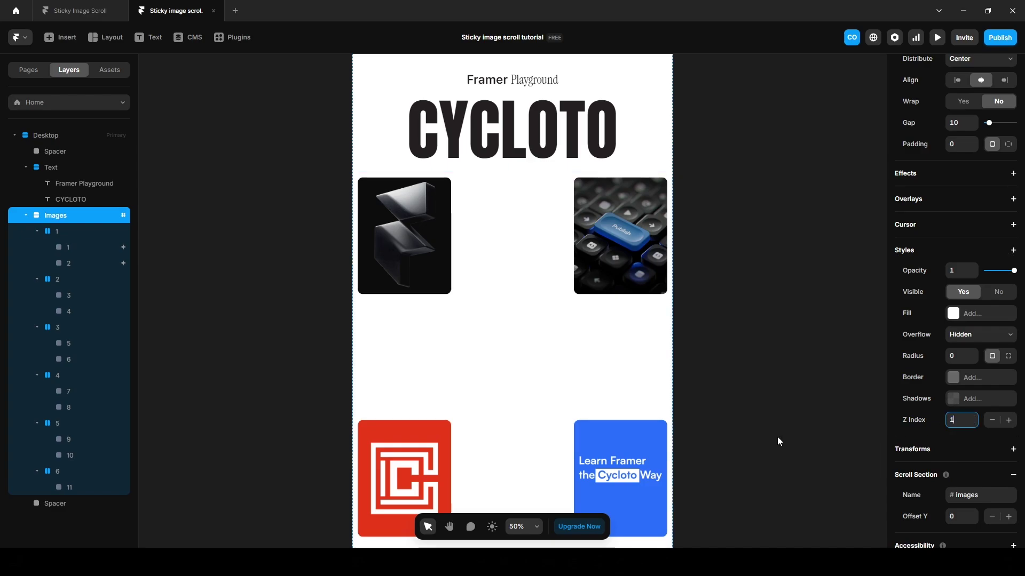
key(Up)
Preview the page and scroll down and up to test the cards over the heading
click(937, 37)
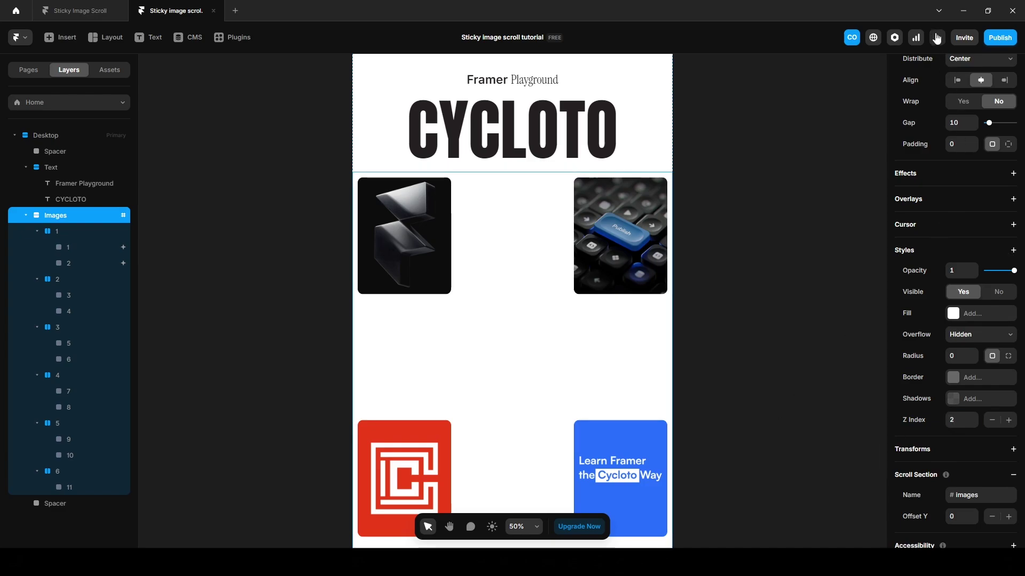
scroll(463, 394, down, 15)
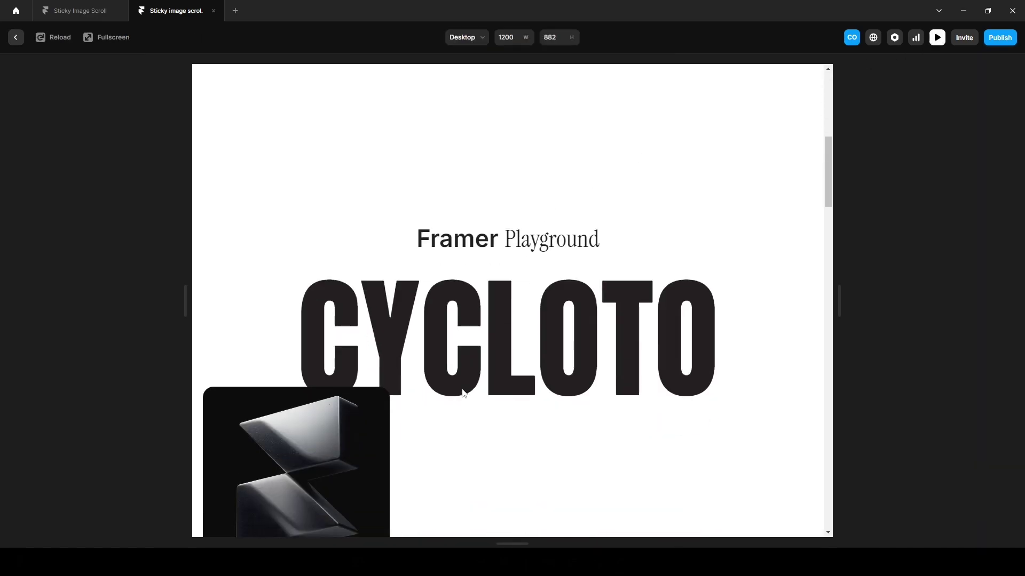
scroll(464, 393, down, 5)
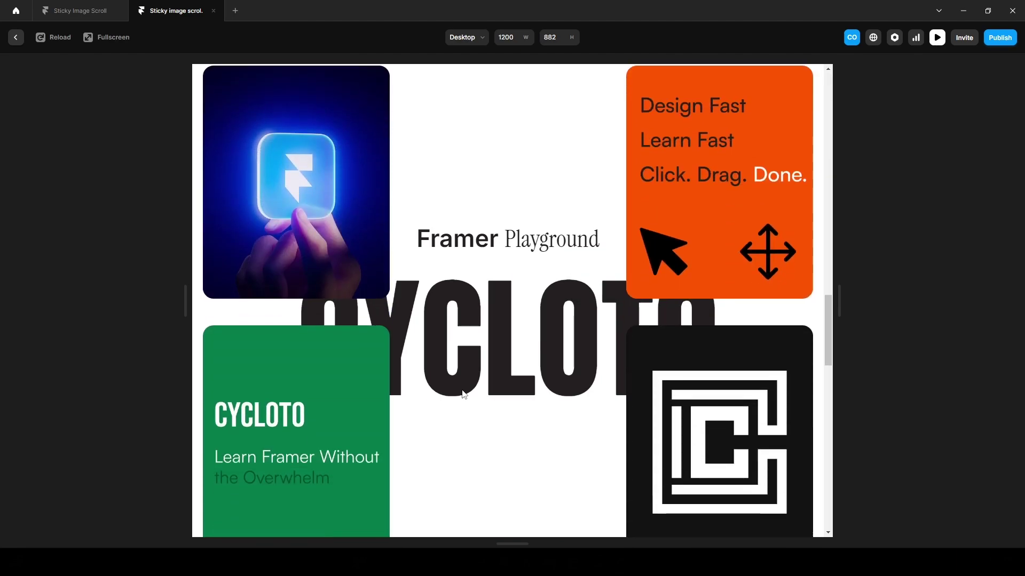
scroll(464, 394, up, 10)
scroll(464, 394, up, 8)
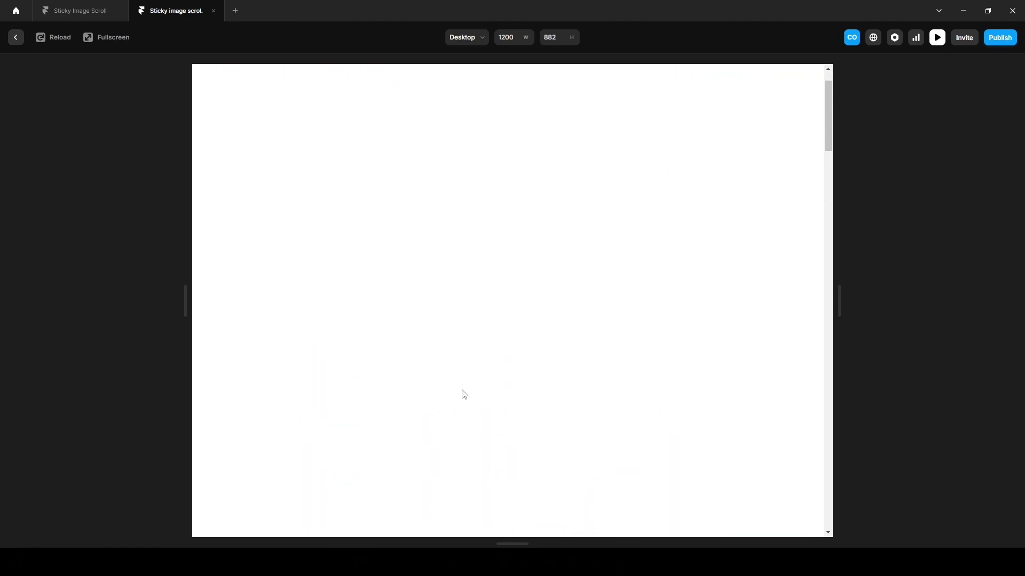
Copy image 1's scroll Transform effect and paste it onto image 3
click(12, 37)
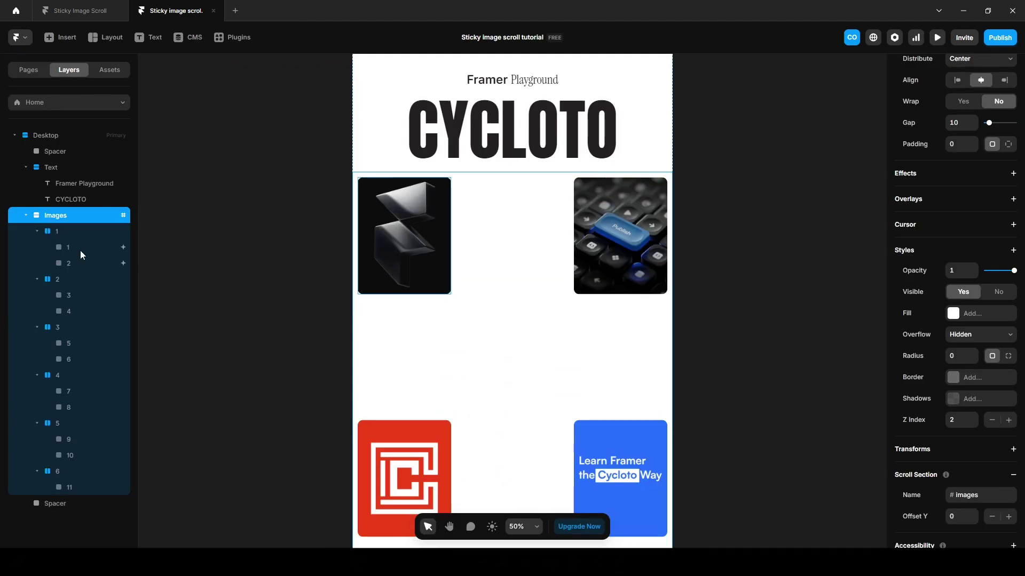
click(80, 251)
right_click(959, 315)
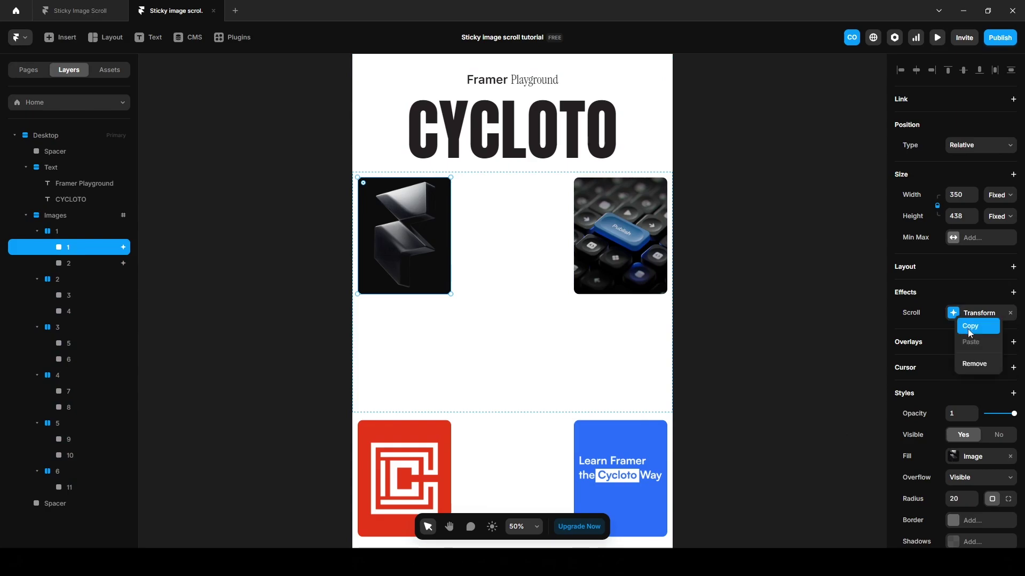
click(970, 327)
click(88, 296)
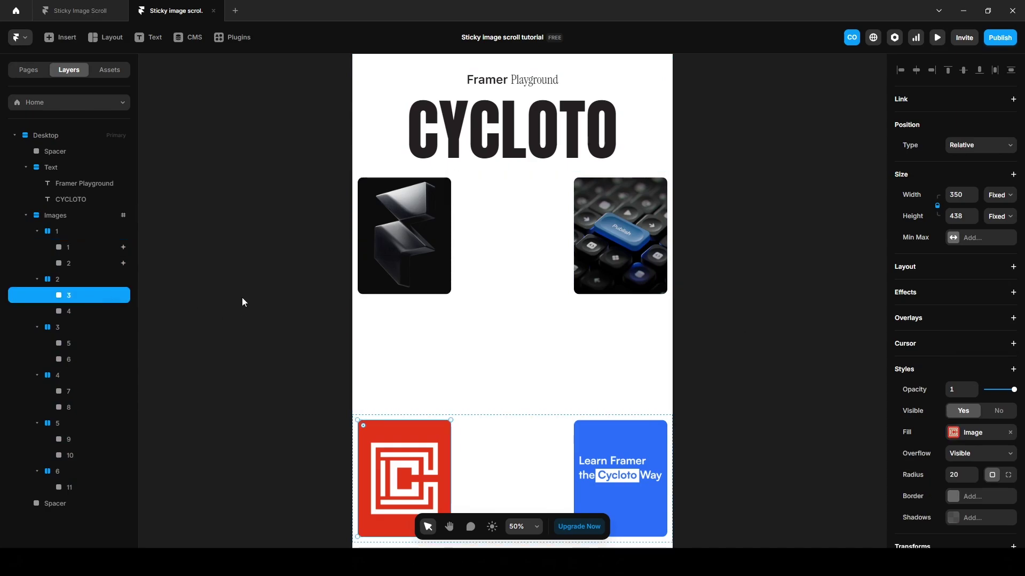
click(924, 292)
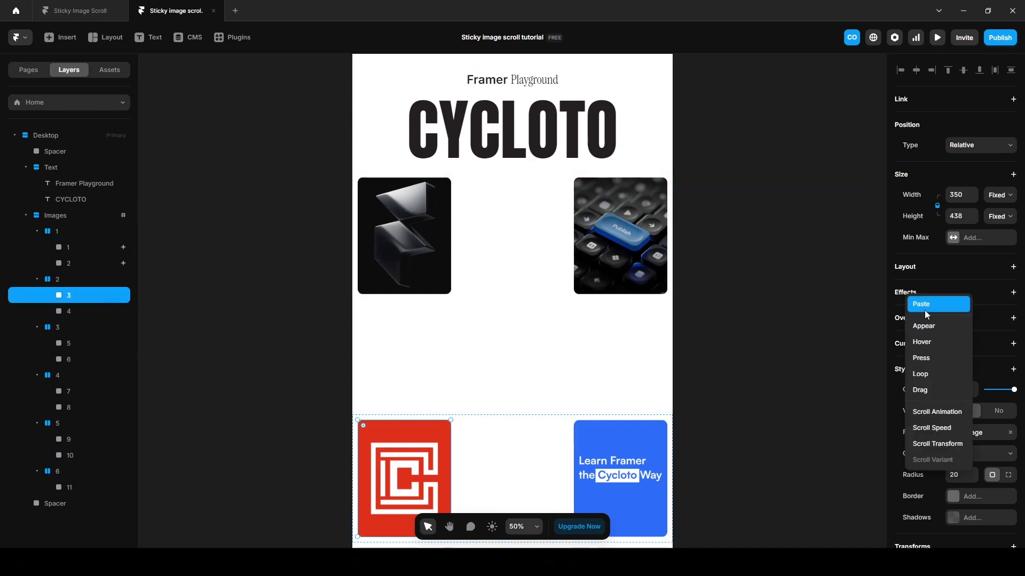
click(925, 310)
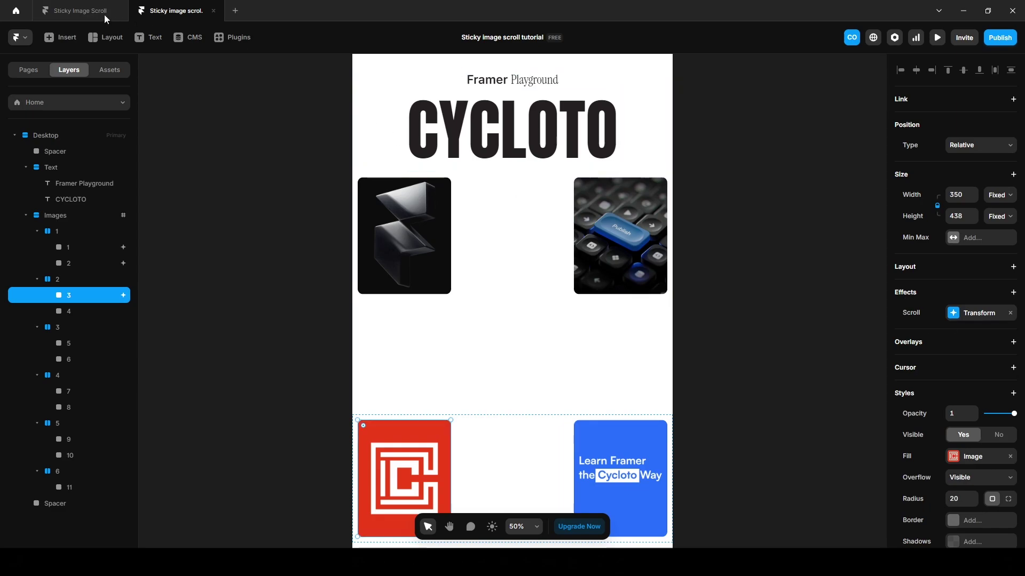
Preview the reference Sticky Image Scroll project's scroll animation, then return to the tutorial project
click(74, 11)
click(938, 38)
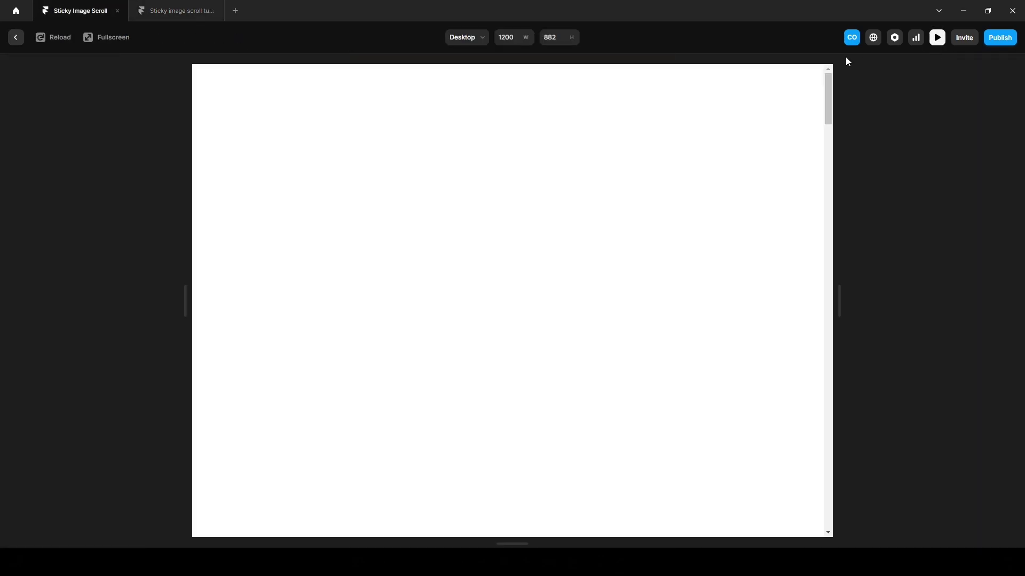
scroll(490, 377, down, 5)
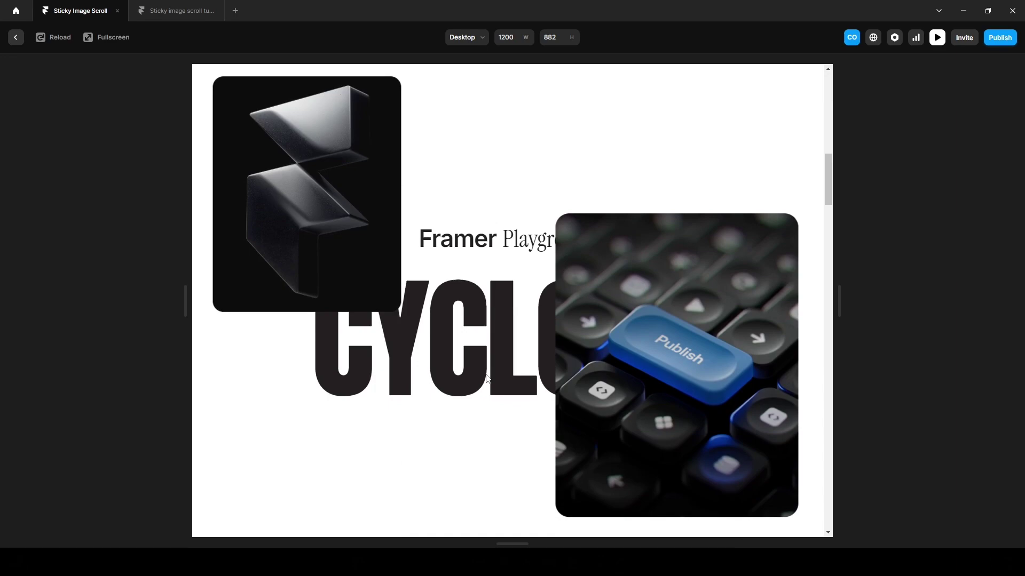
scroll(487, 378, down, 5)
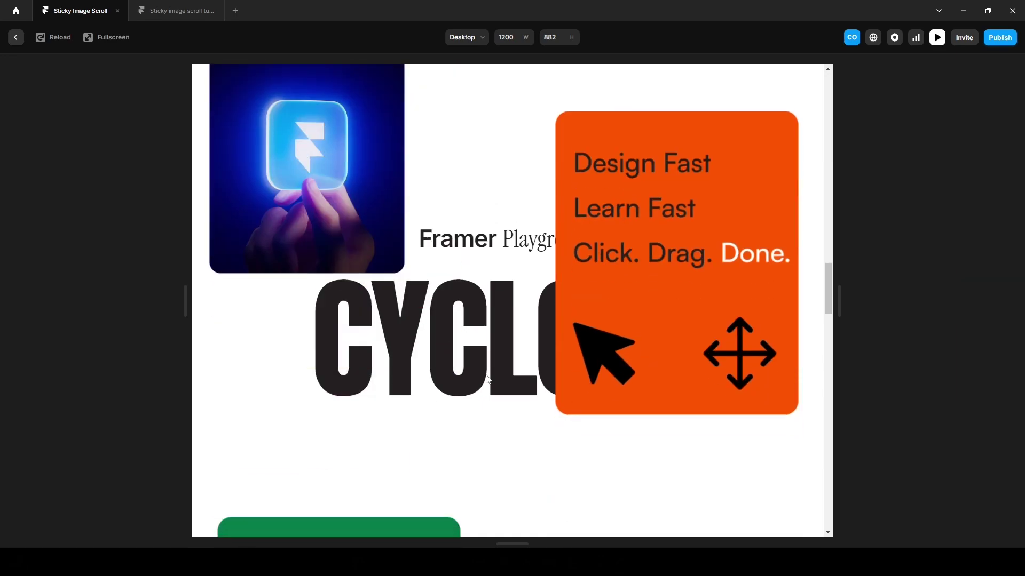
scroll(487, 379, down, 5)
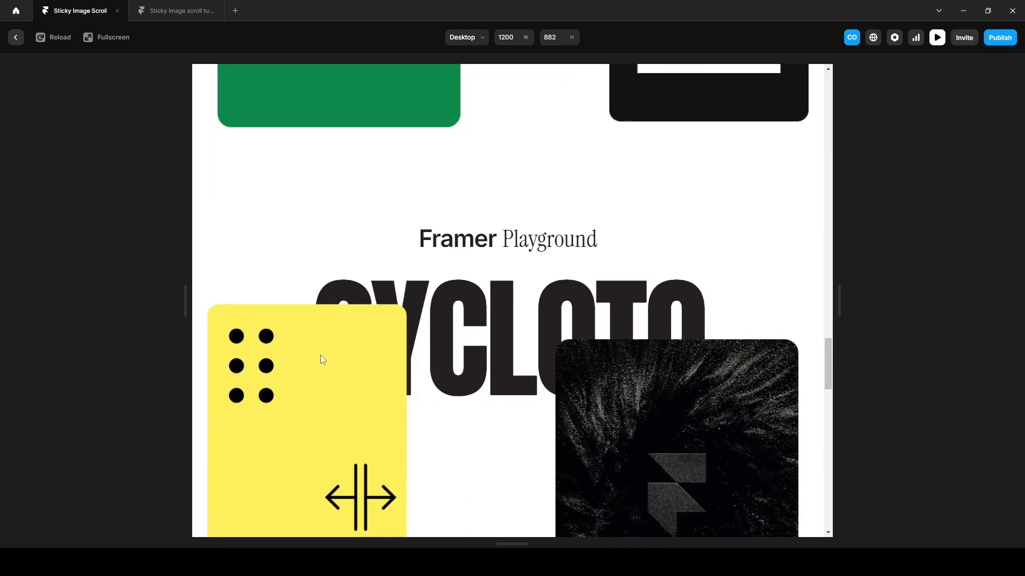
click(171, 11)
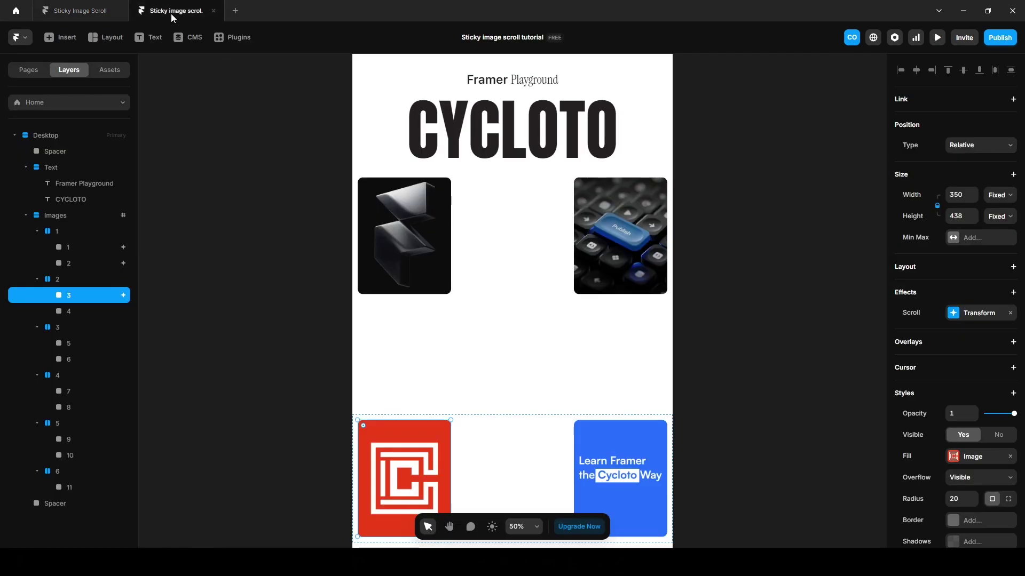
Replace image 3's pasted effect with a new Scroll Transform triggered by #images at mid-viewport
click(1009, 313)
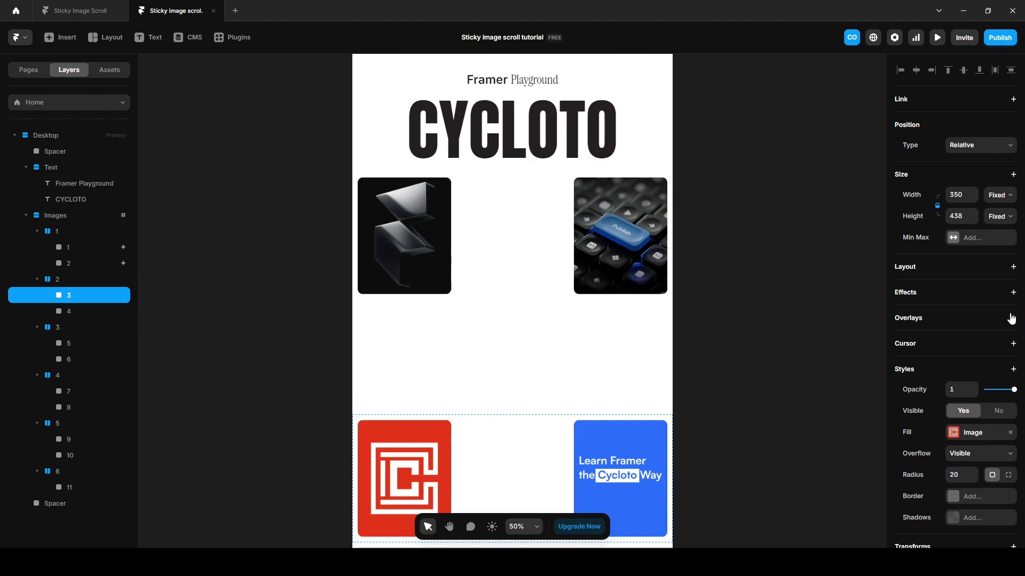
click(912, 296)
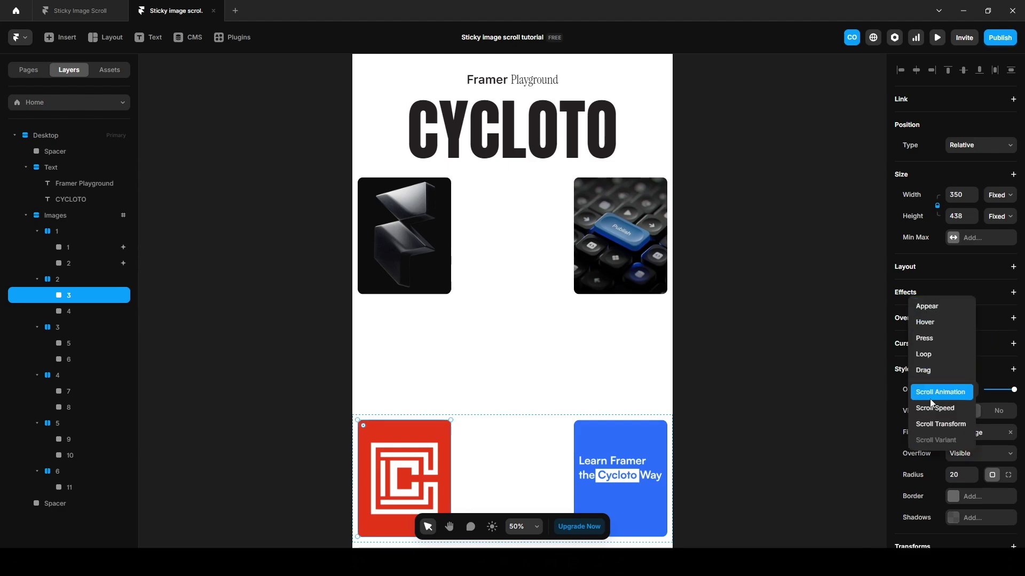
click(936, 429)
click(825, 341)
click(831, 382)
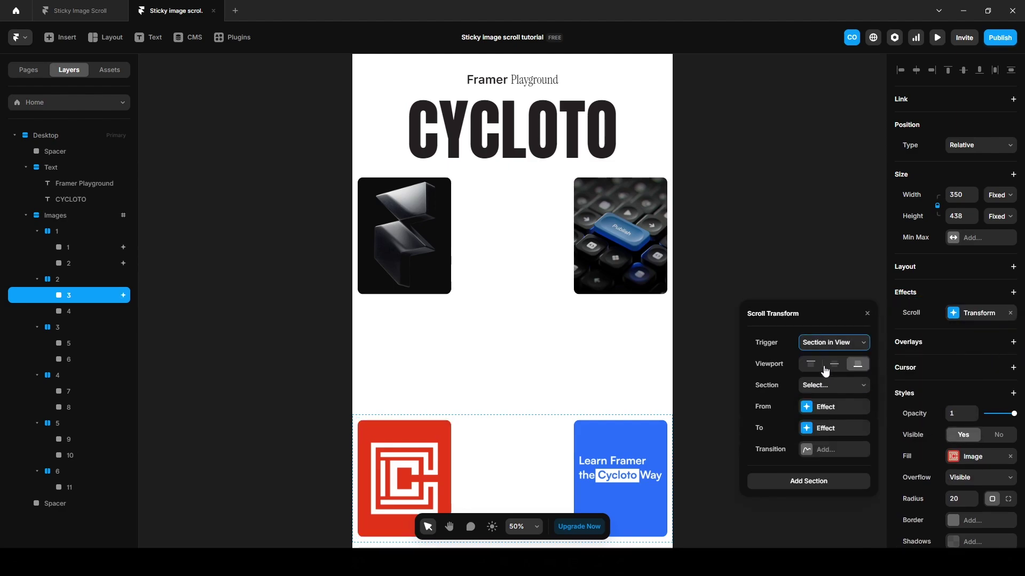
click(827, 385)
click(828, 413)
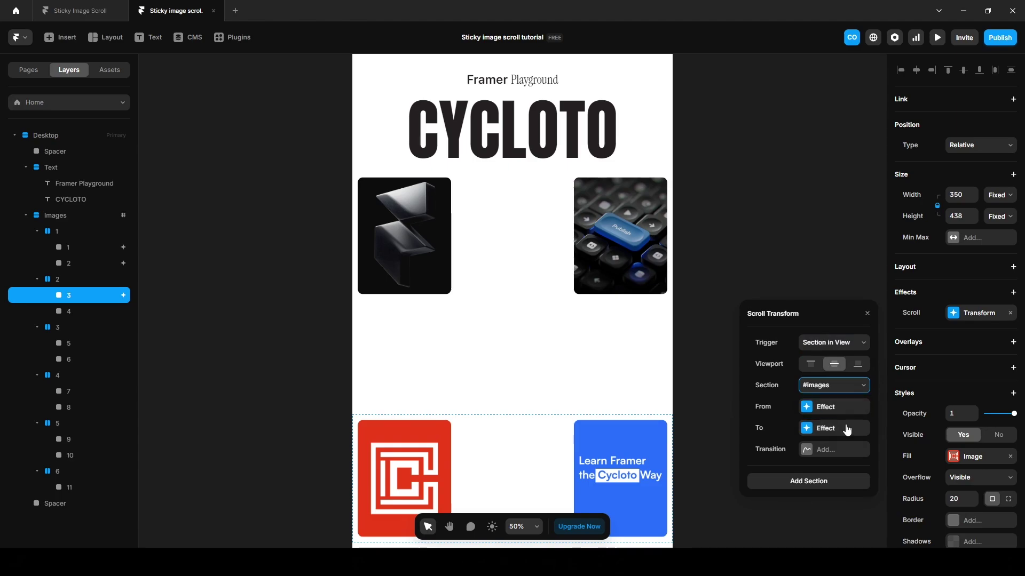
Set the transform's start state to opacity 1, scale 1 and offsets 60 and 60
click(831, 408)
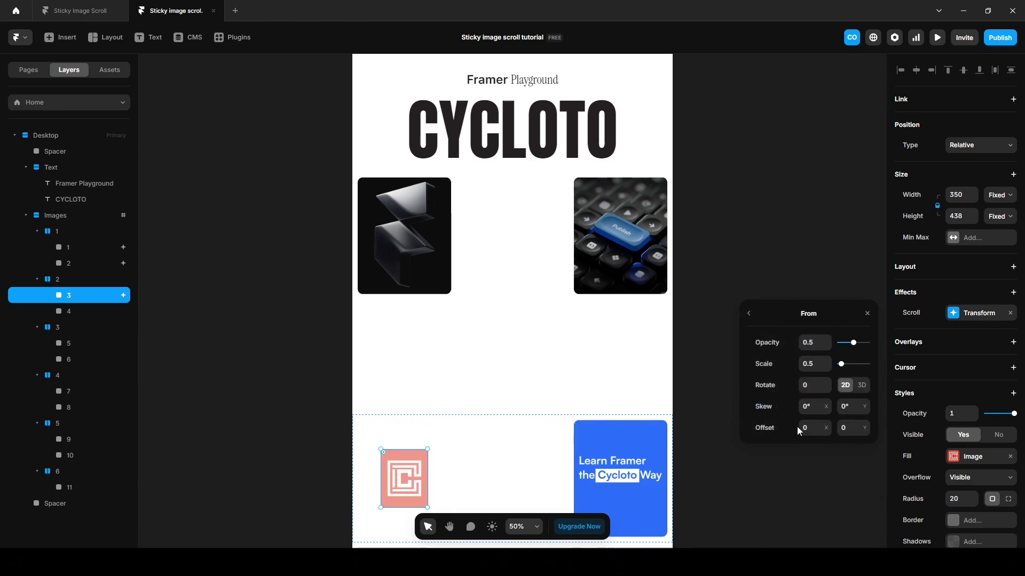
click(807, 344)
text(1)
click(805, 366)
text(1)
scroll(696, 413, down, 4)
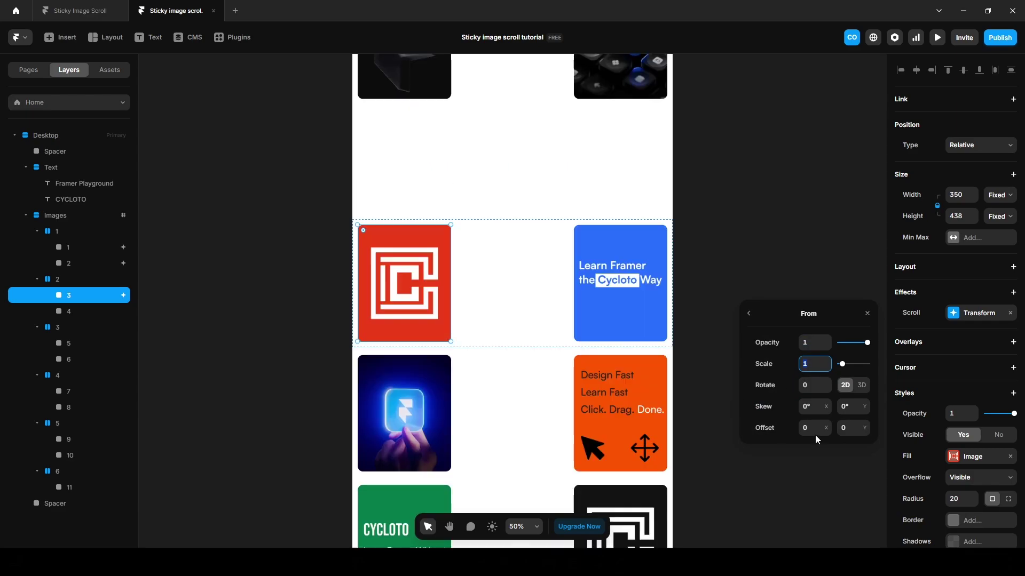
click(812, 428)
text(60)
key(Tab)
text(60)
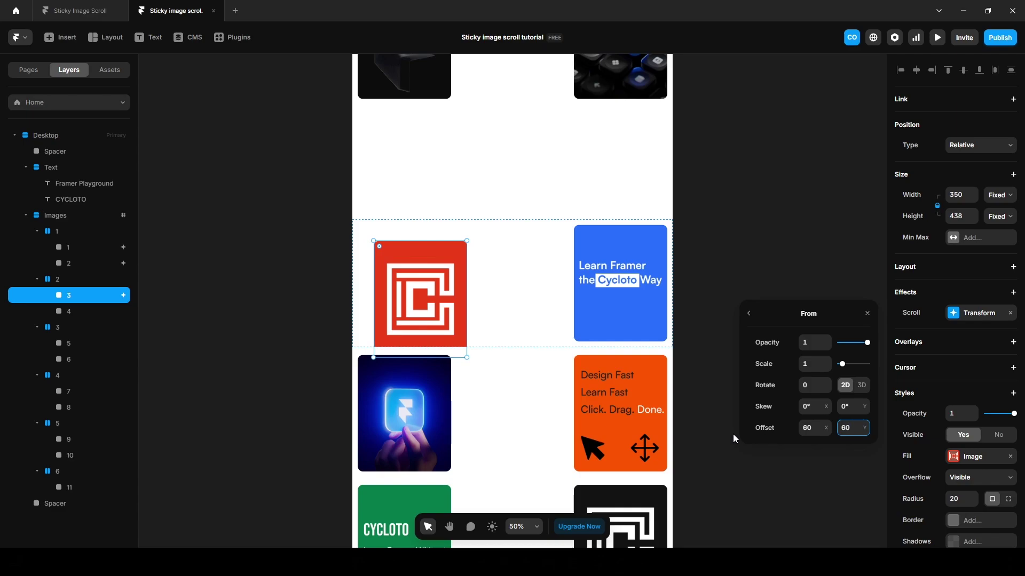
Set the end state to scale 1.3 with X offset 60, and make image row 2 900 tall
click(749, 314)
click(828, 428)
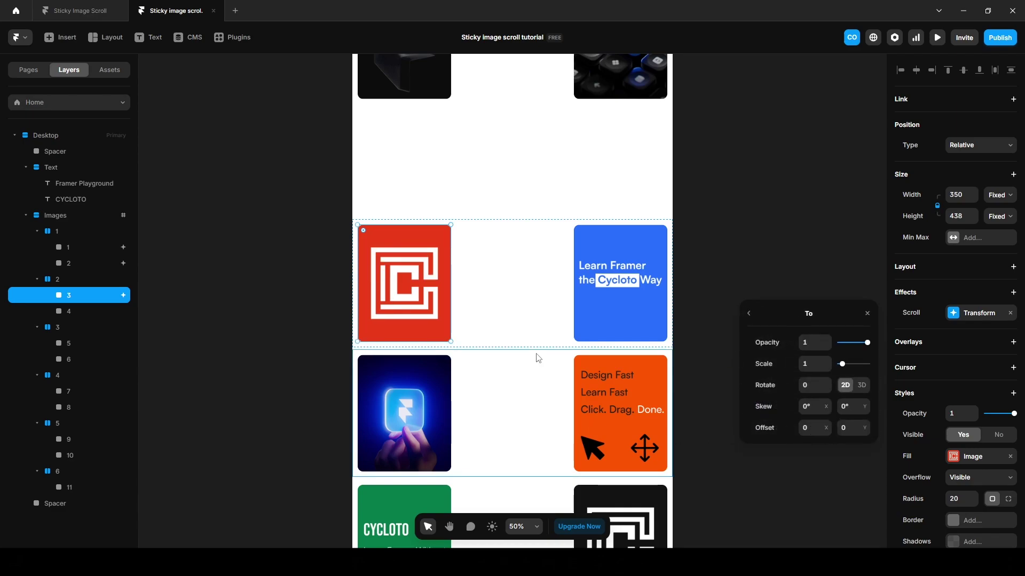
click(814, 364)
text(1.3)
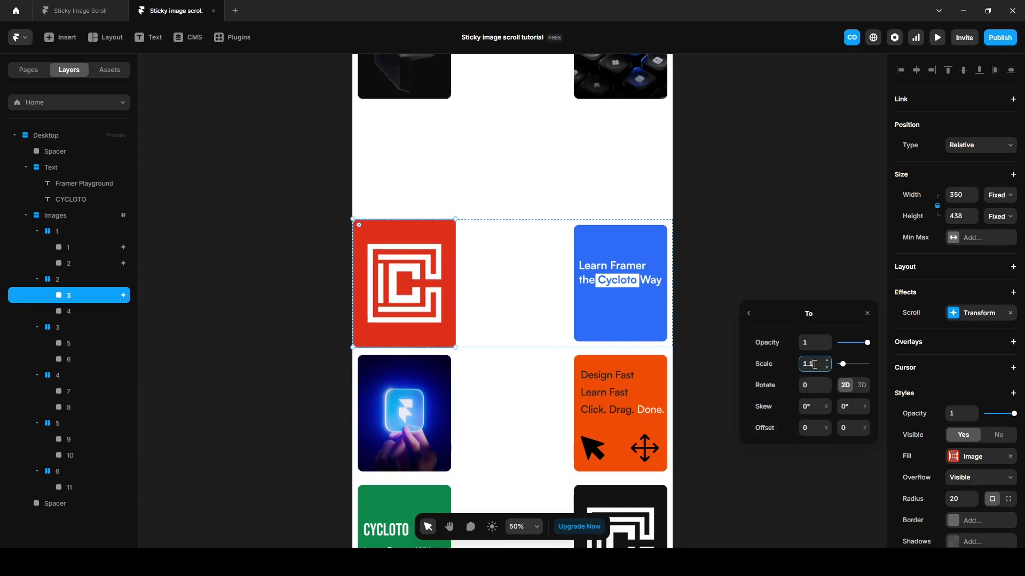
key(Tab)
key(Tab)
key(Tab)
key(Tab)
text(60)
key(Tab)
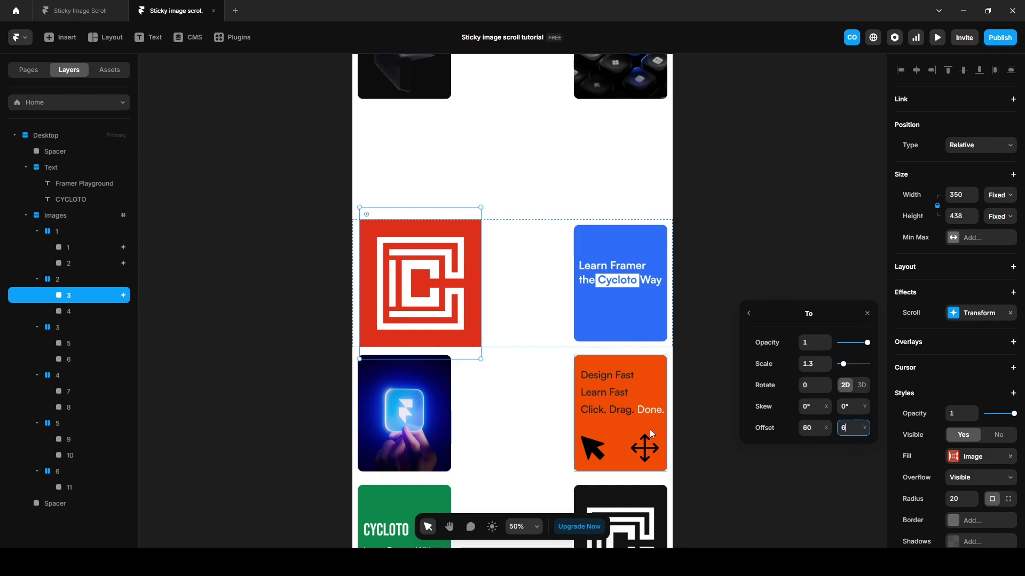
key(Escape)
click(954, 216)
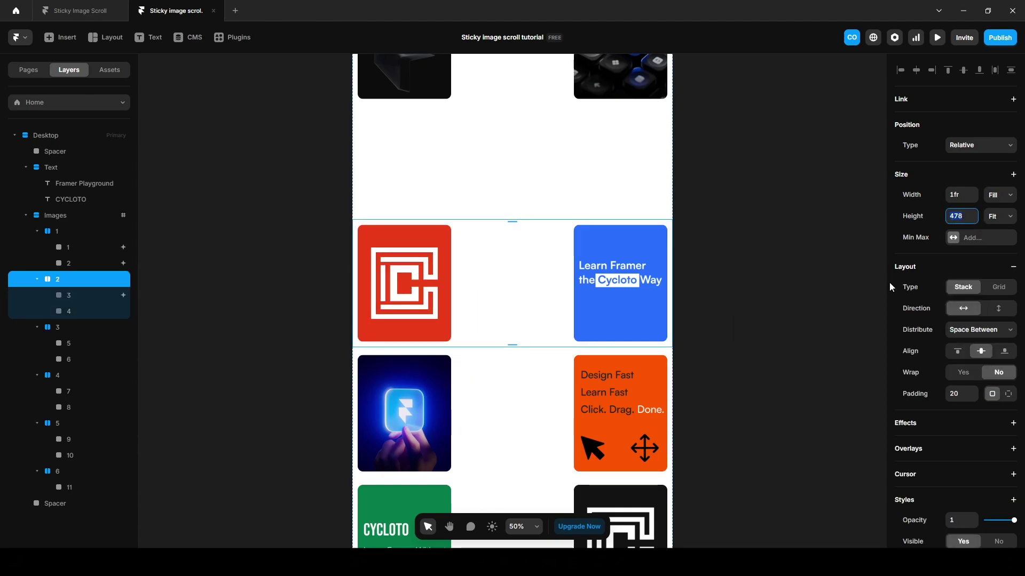
text(900)
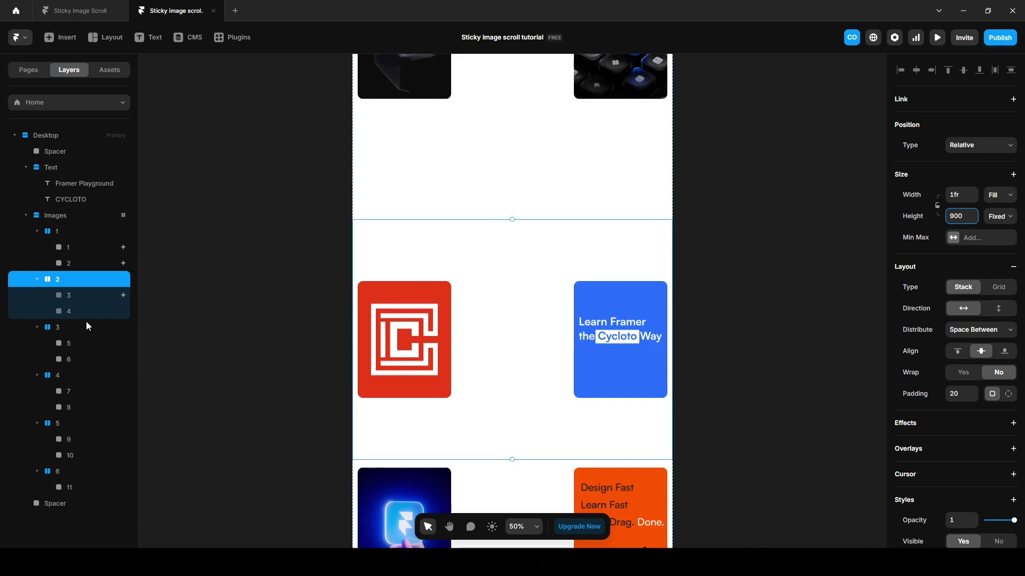
Add a Scroll Transform to the blue Learn Framer card, triggered when #images is in view
click(73, 315)
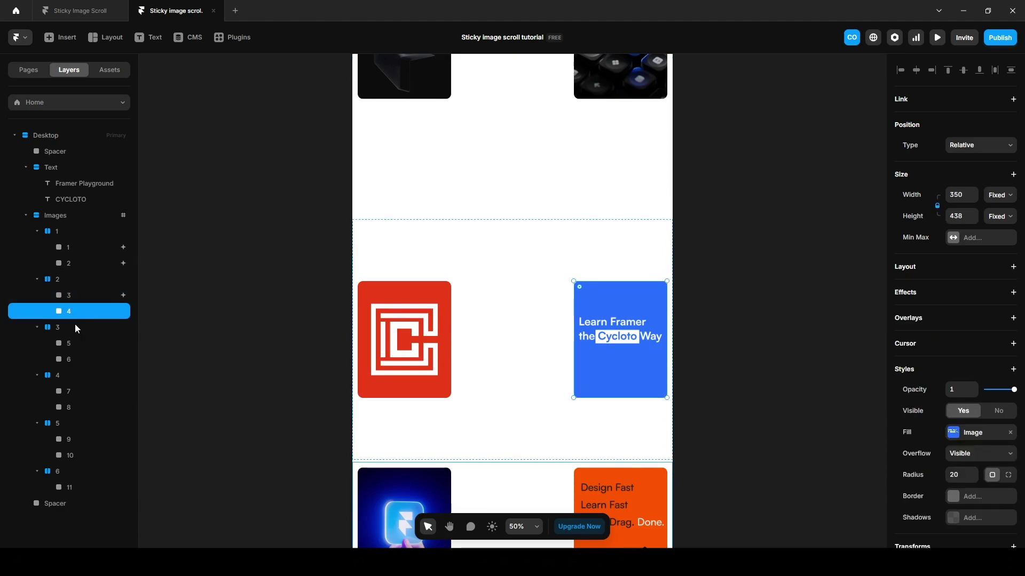
click(916, 294)
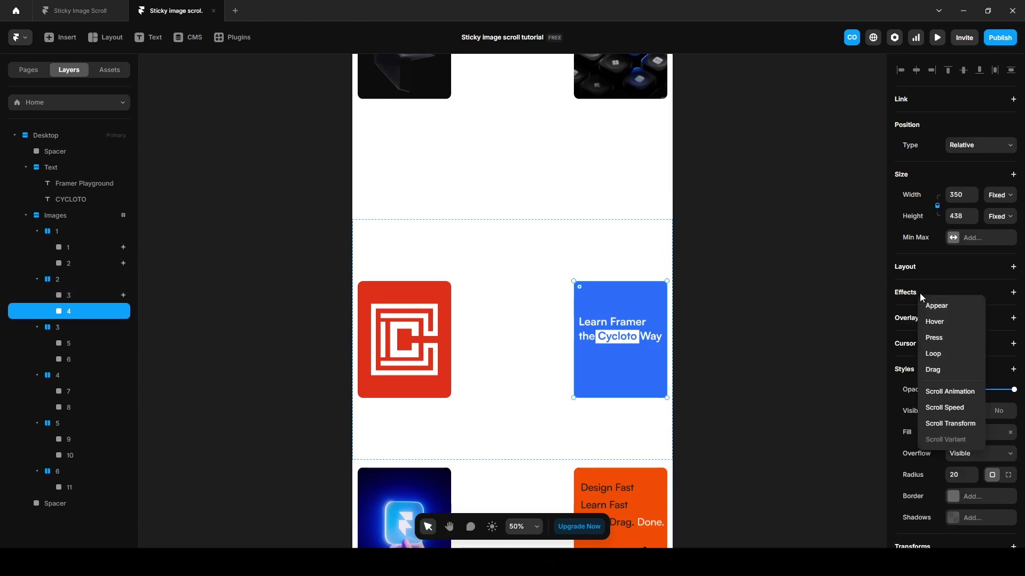
click(931, 424)
click(830, 343)
click(836, 384)
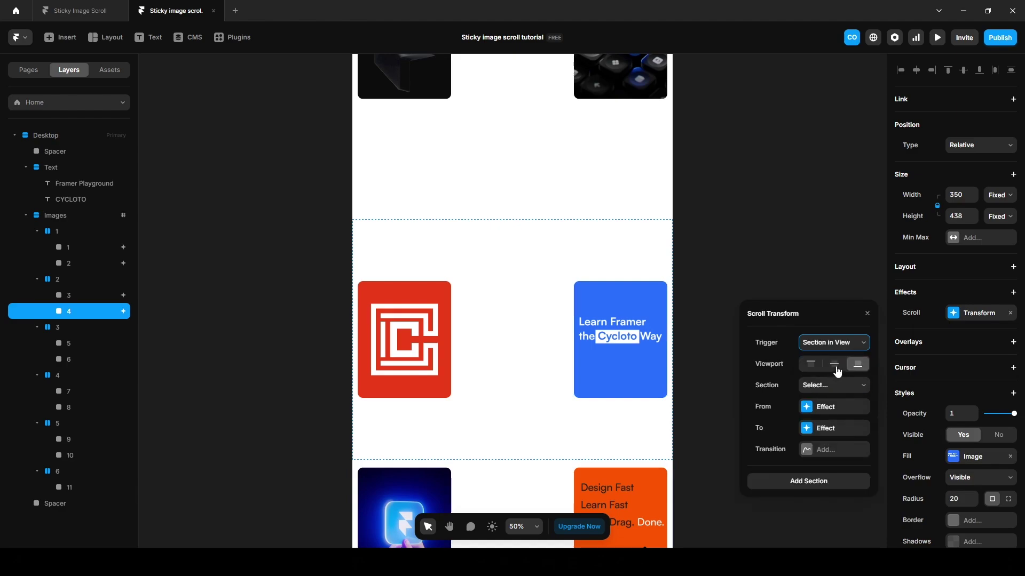
click(835, 387)
click(835, 413)
Set the start state to opacity 1, scale 1 and vertical offset 300
click(825, 407)
click(806, 346)
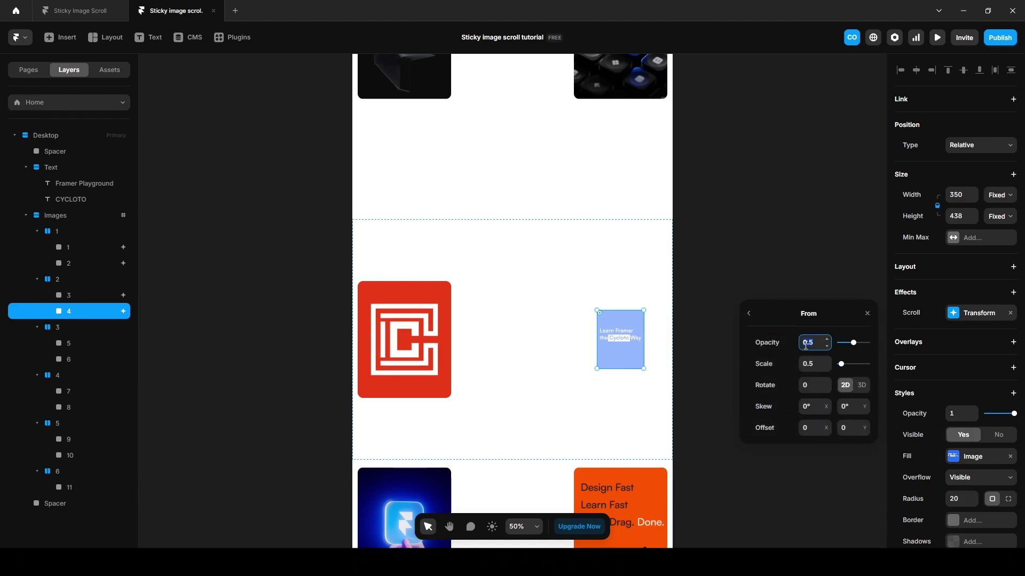
text(1)
click(814, 364)
text(1)
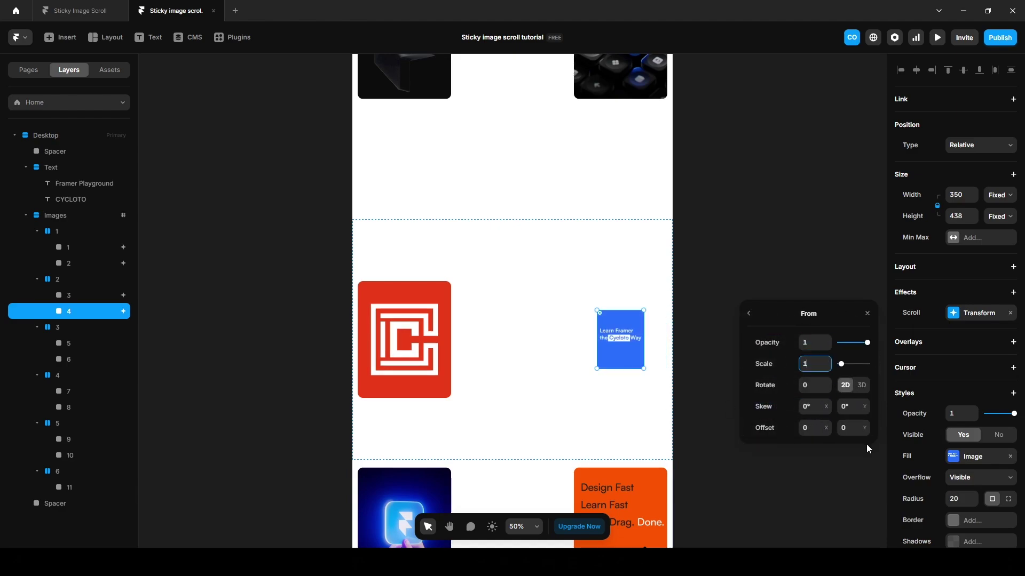
click(848, 429)
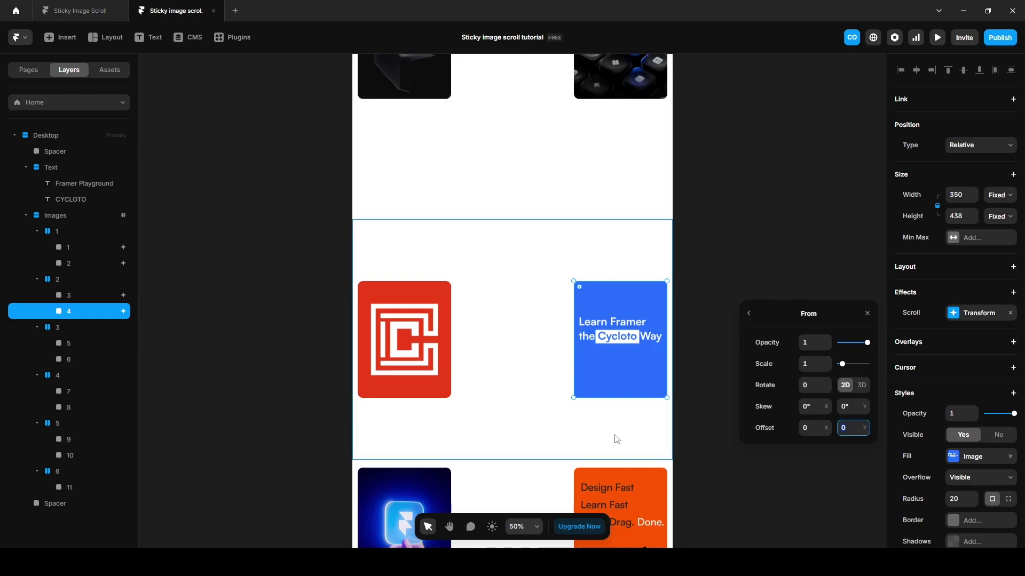
text(300)
Set the end scale to 1.1, then preview the page
click(748, 314)
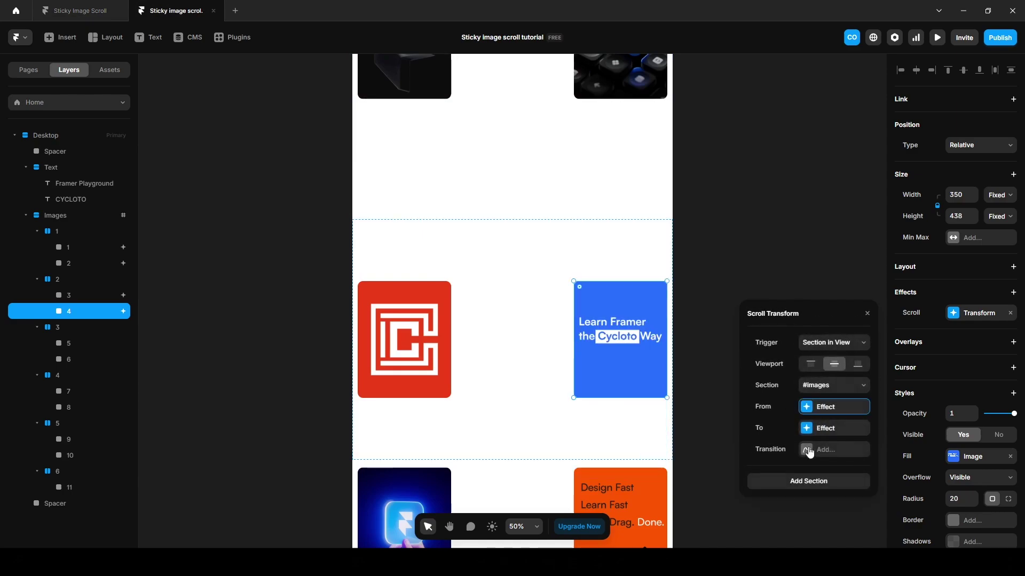
click(811, 428)
click(814, 364)
text(1.1)
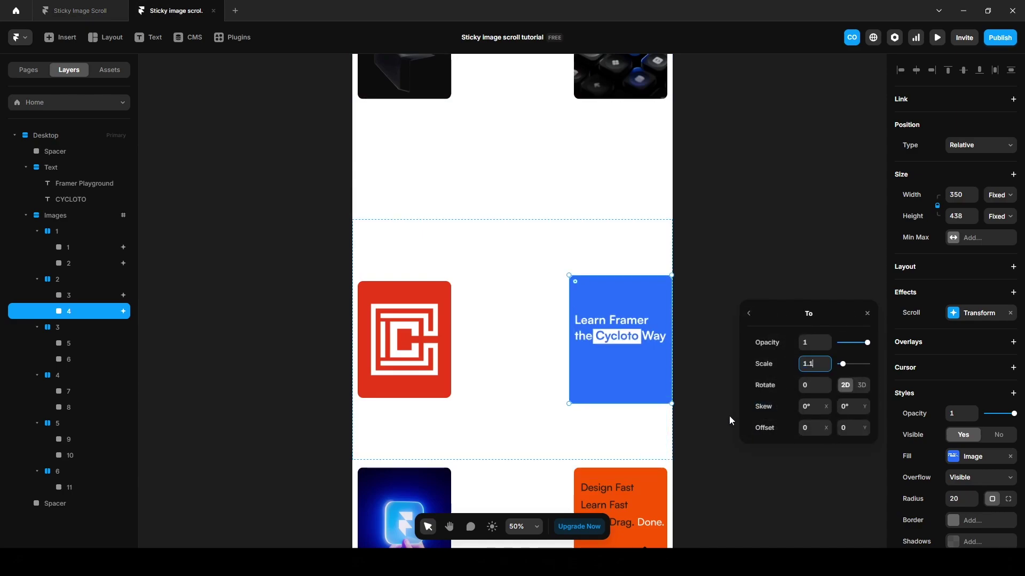
key(Escape)
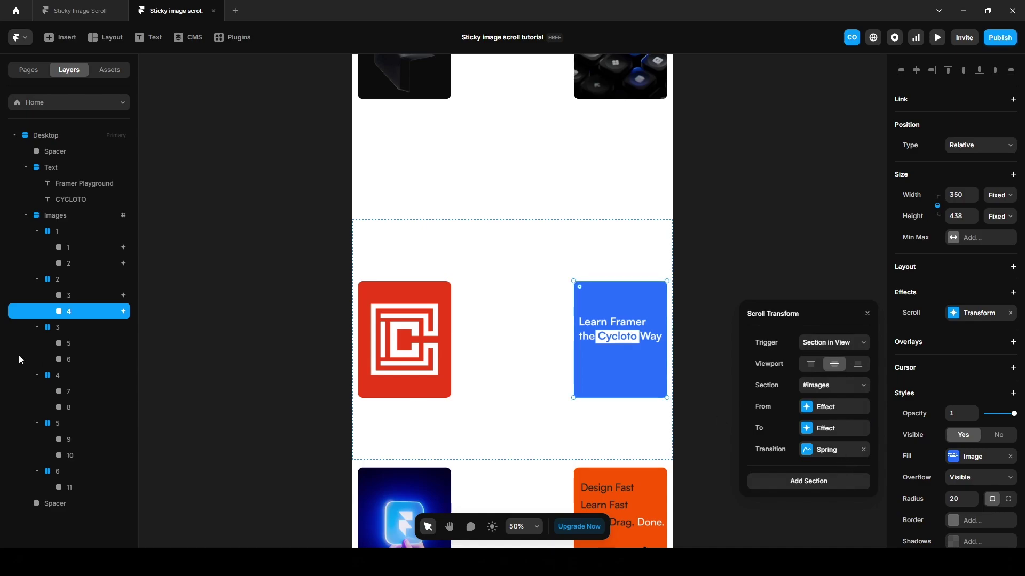
click(69, 295)
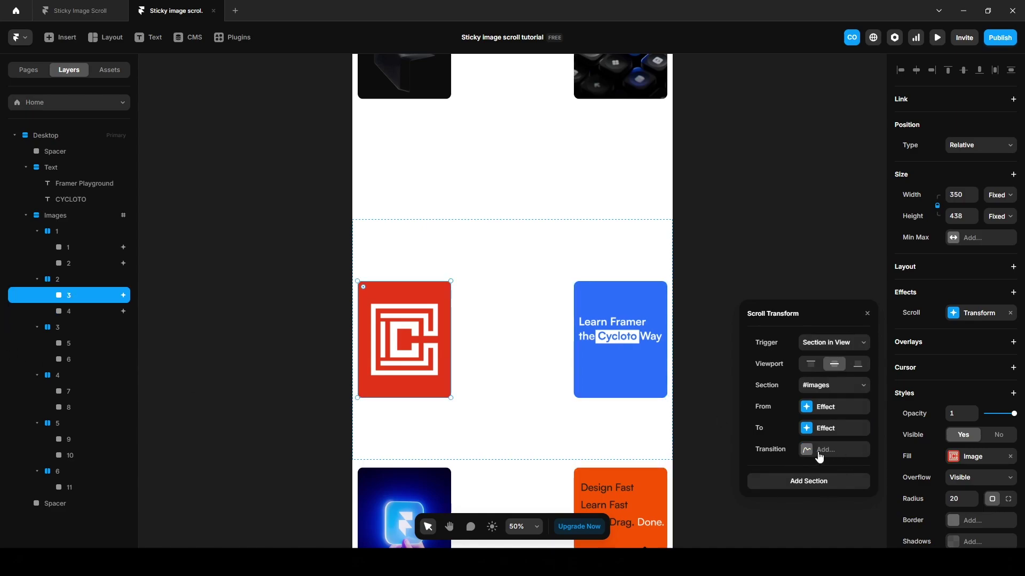
click(937, 38)
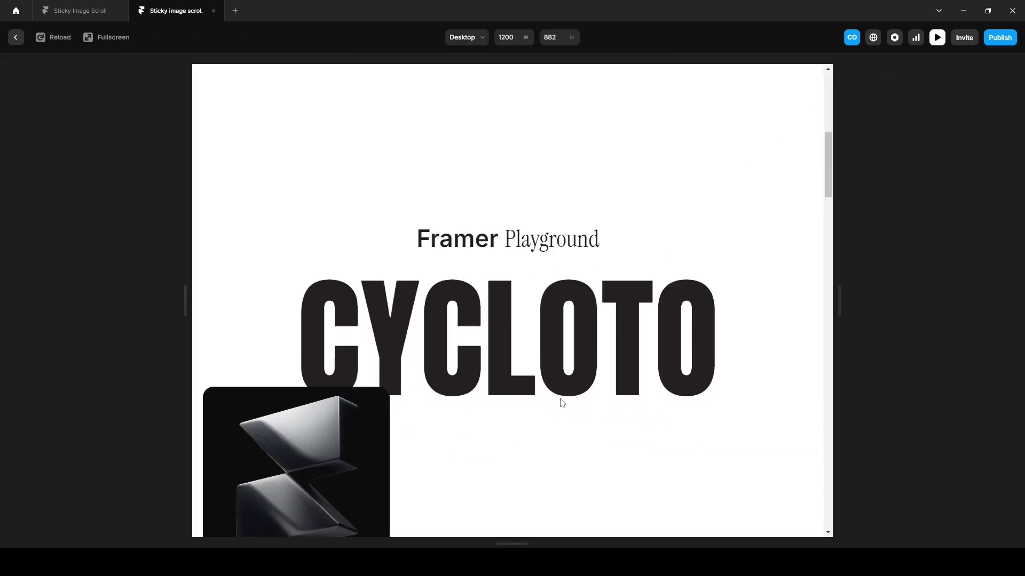
Scroll up and down the preview to watch the cards enlarge past the sticky CYCLOTO heading
scroll(562, 402, down, 10)
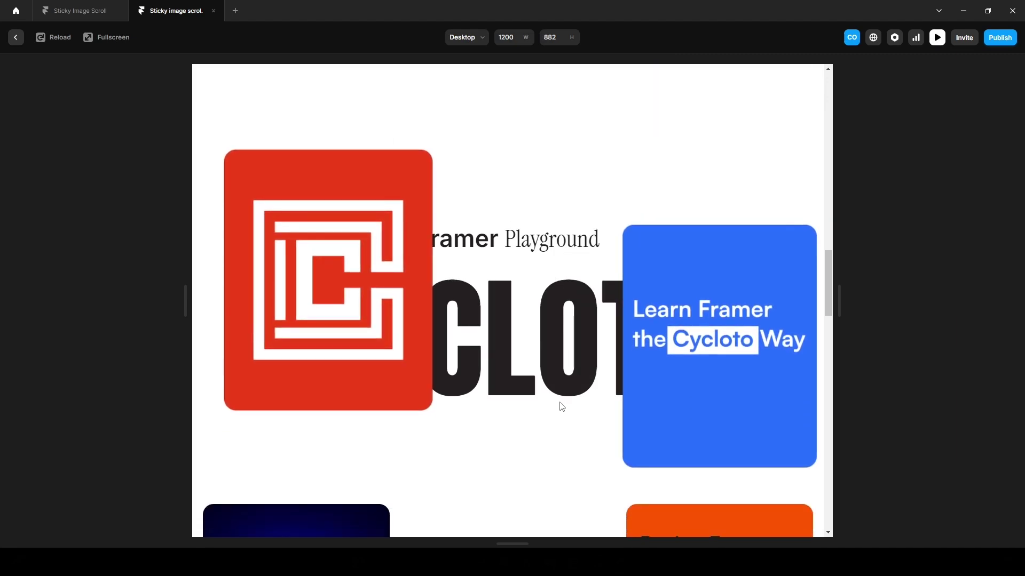
scroll(562, 406, up, 5)
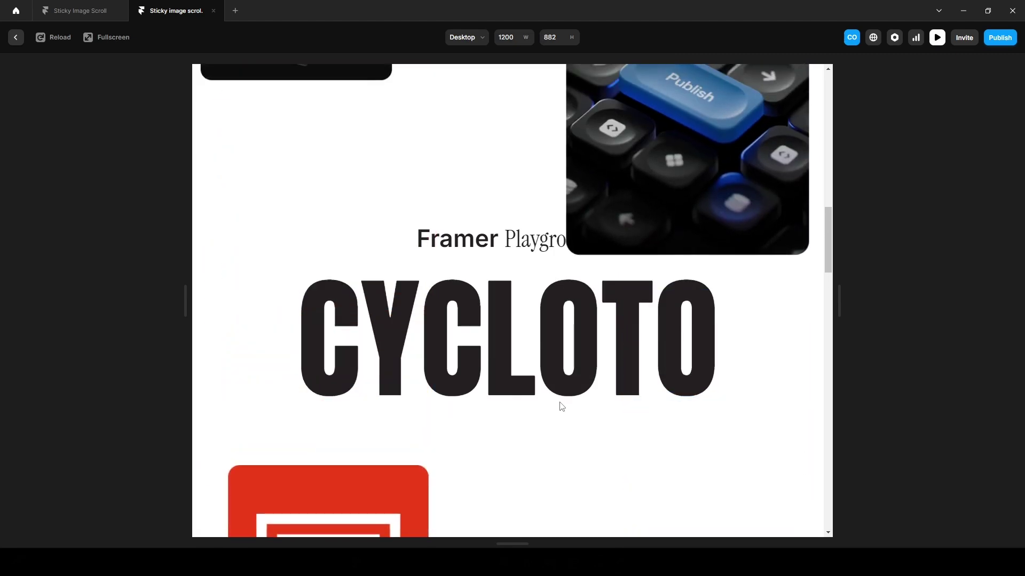
scroll(562, 407, up, 3)
scroll(562, 408, down, 6)
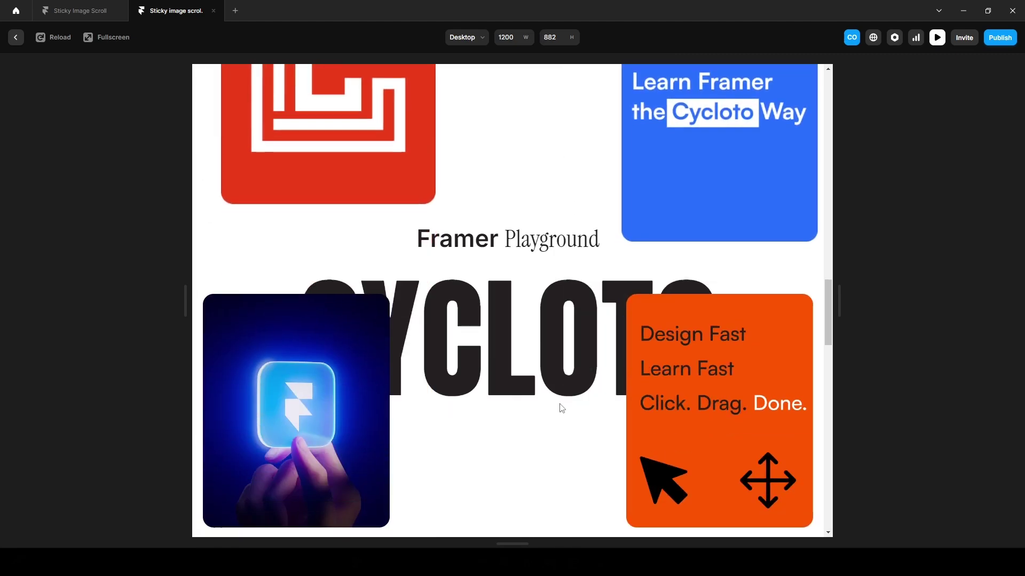
scroll(562, 409, up, 6)
scroll(562, 408, down, 3)
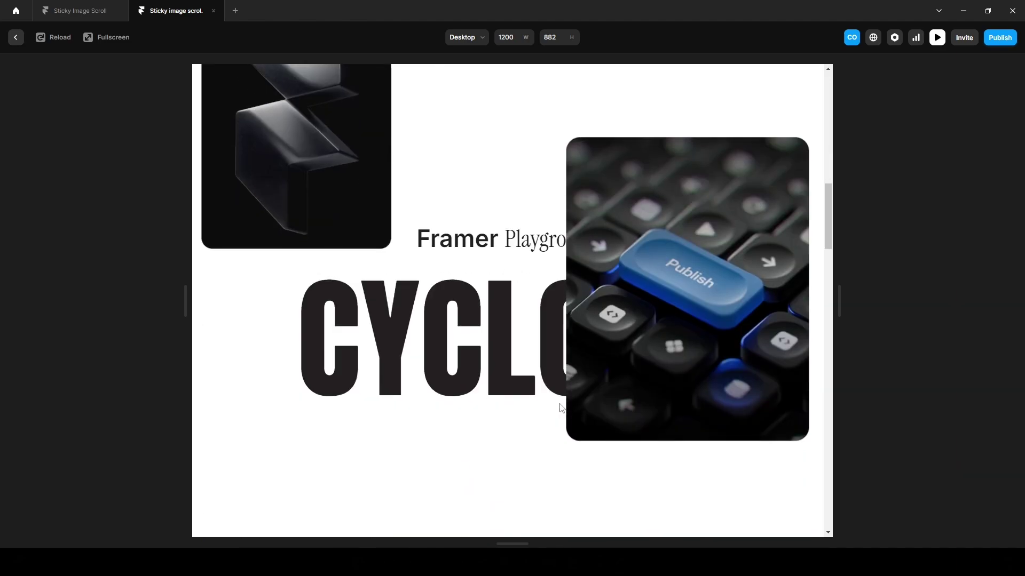
scroll(562, 408, down, 5)
Add a Scroll Transform to the Framer-logo card, triggered by #images at mid-viewport
key(Escape)
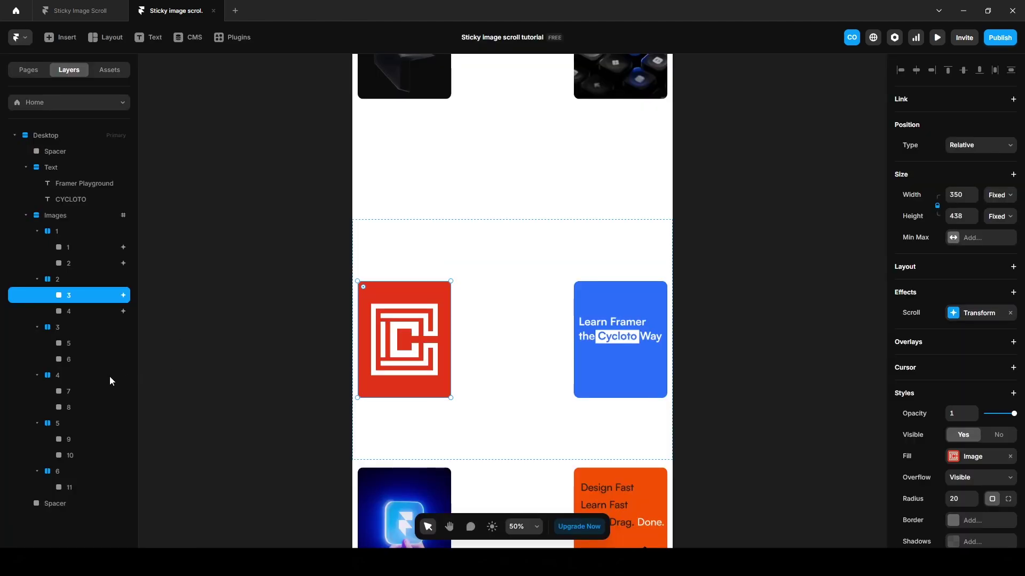
click(75, 344)
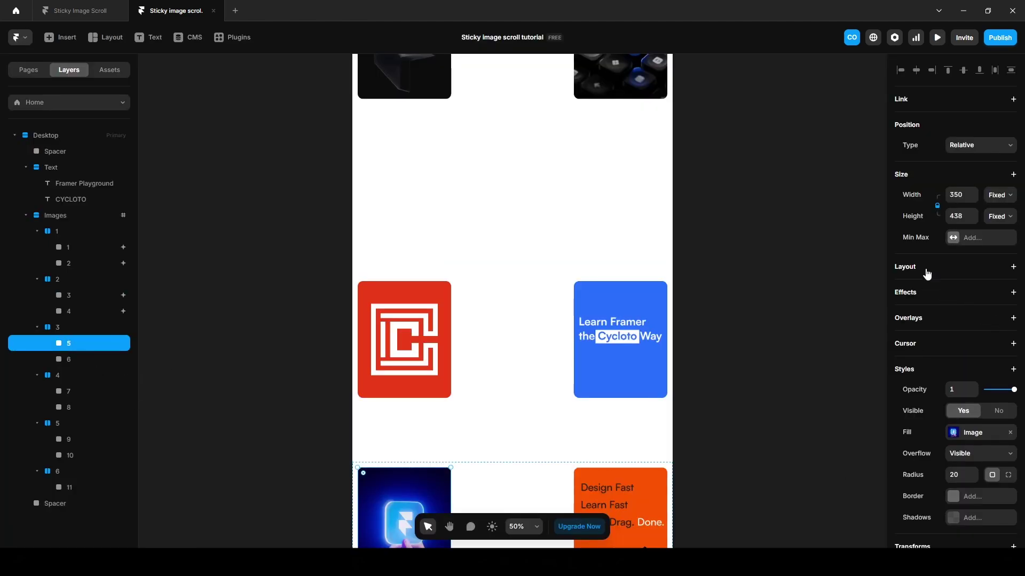
click(908, 294)
click(937, 422)
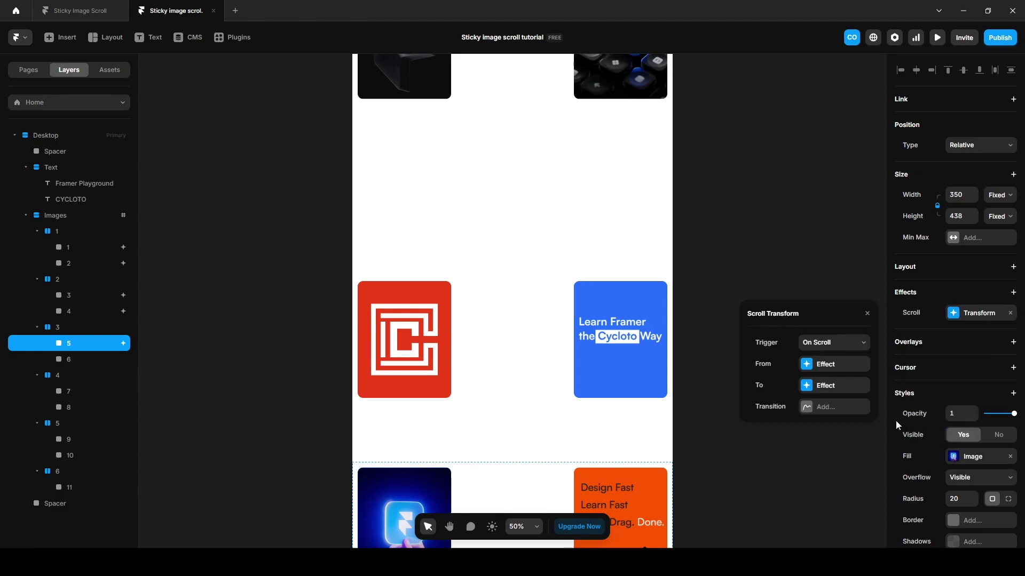
click(833, 343)
click(830, 382)
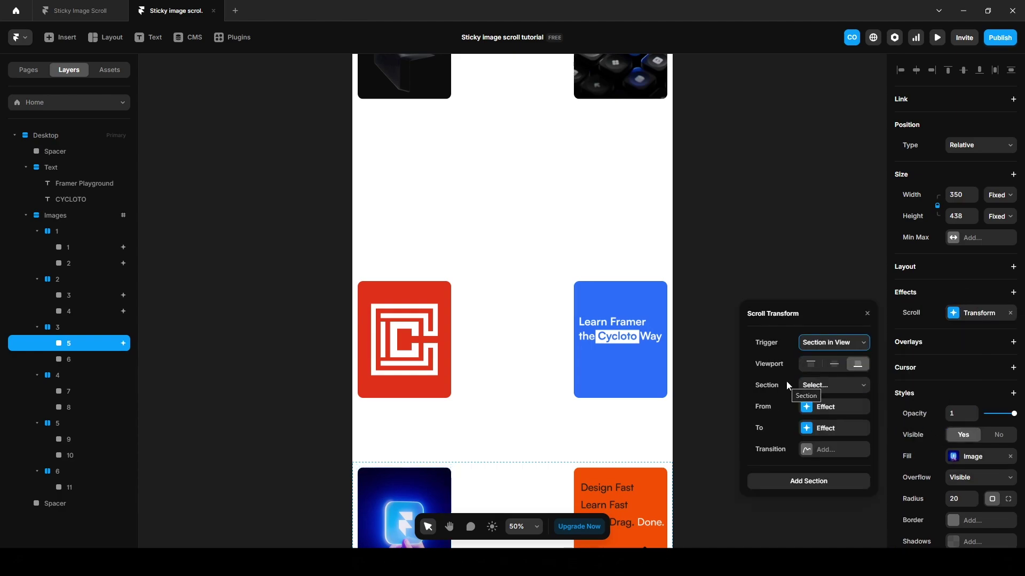
click(834, 364)
click(834, 387)
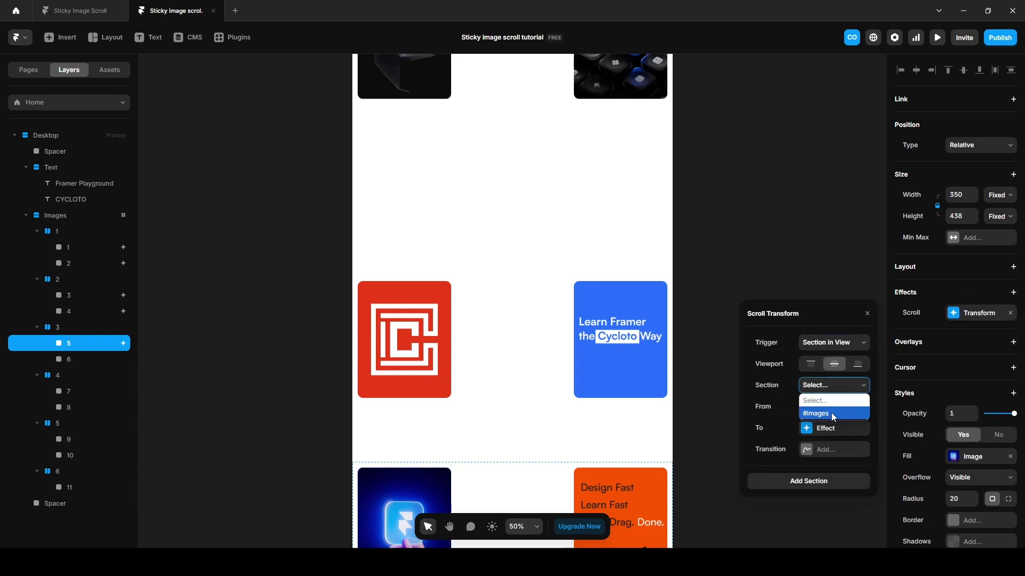
click(831, 412)
Set the start state to opacity 1 and scale 1, and the end scale to 1.1
click(829, 407)
click(814, 342)
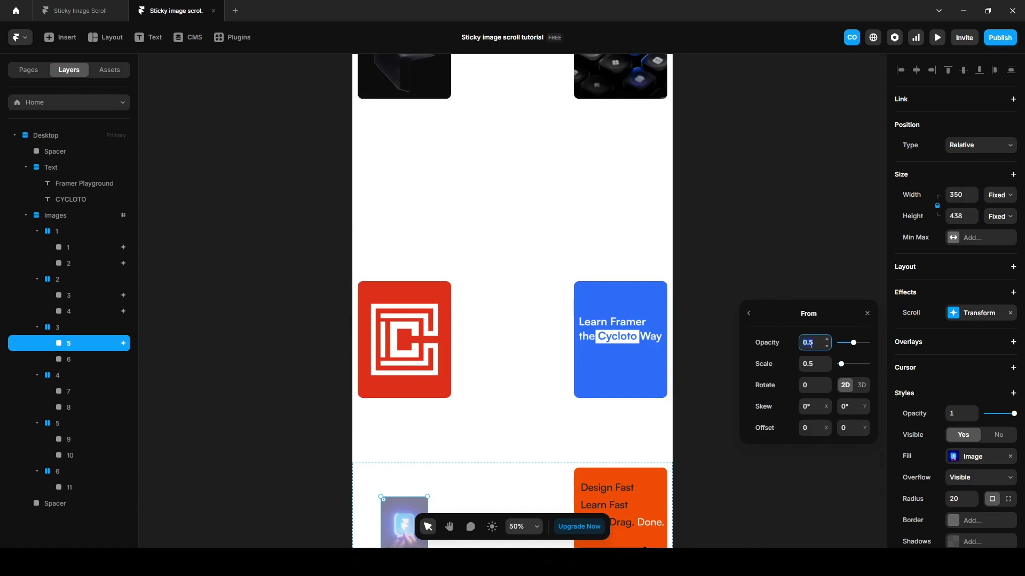
text(1)
click(813, 365)
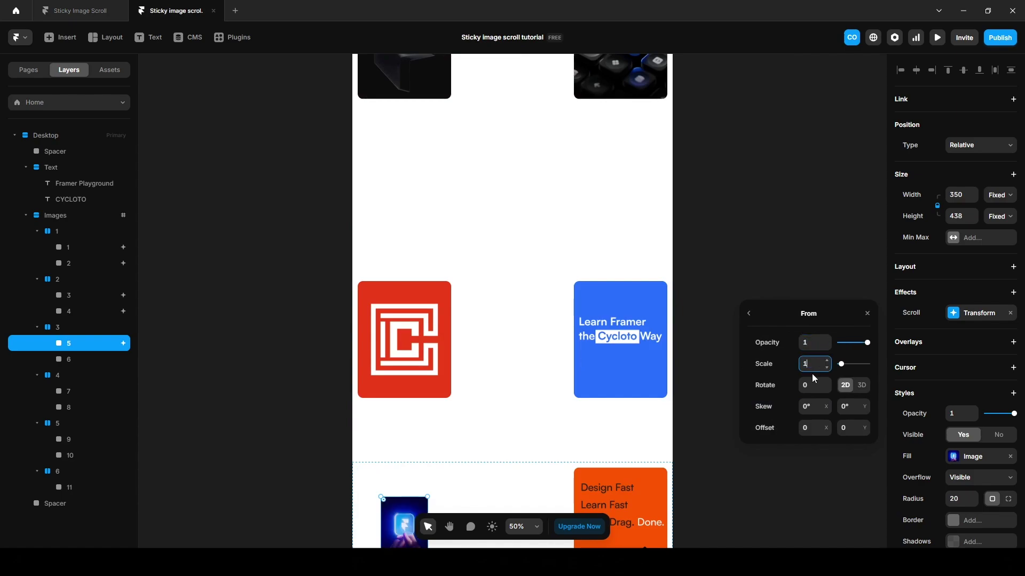
text(1)
click(749, 314)
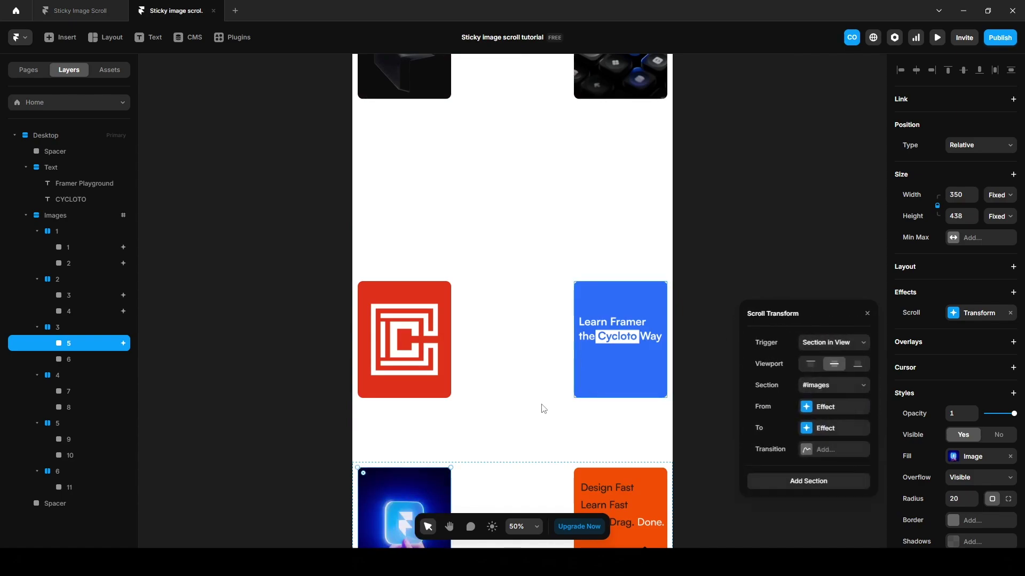
scroll(540, 407, down, 5)
click(831, 428)
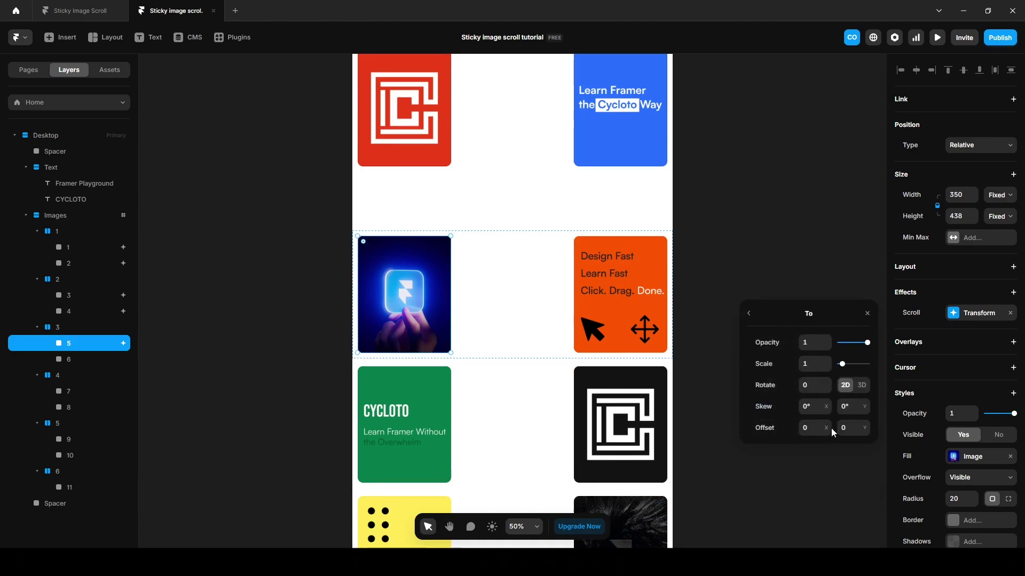
click(817, 364)
text(1.1)
click(750, 317)
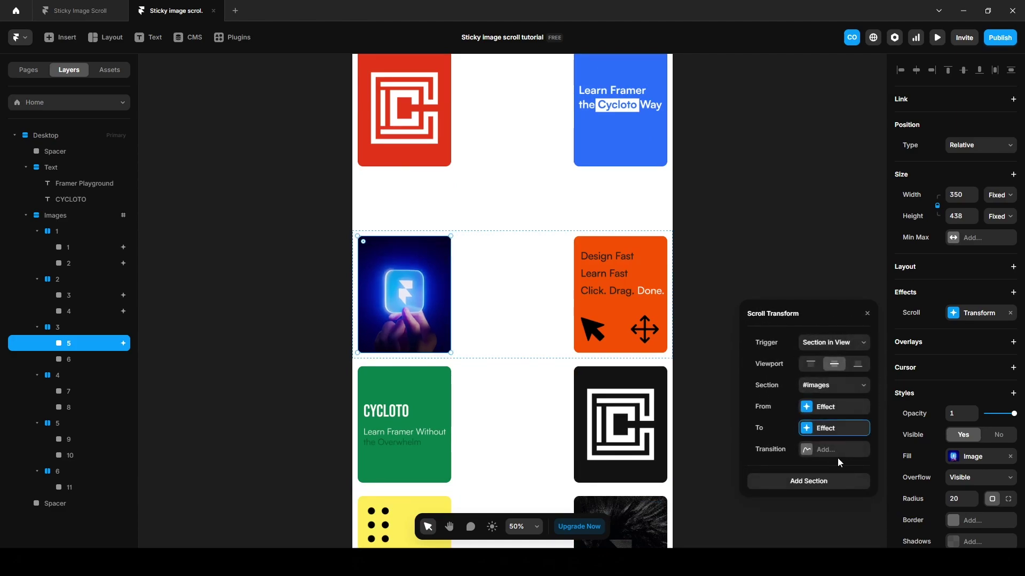
Add a Scroll Transform to the orange Design Fast card, triggered by #images at mid-viewport
click(619, 320)
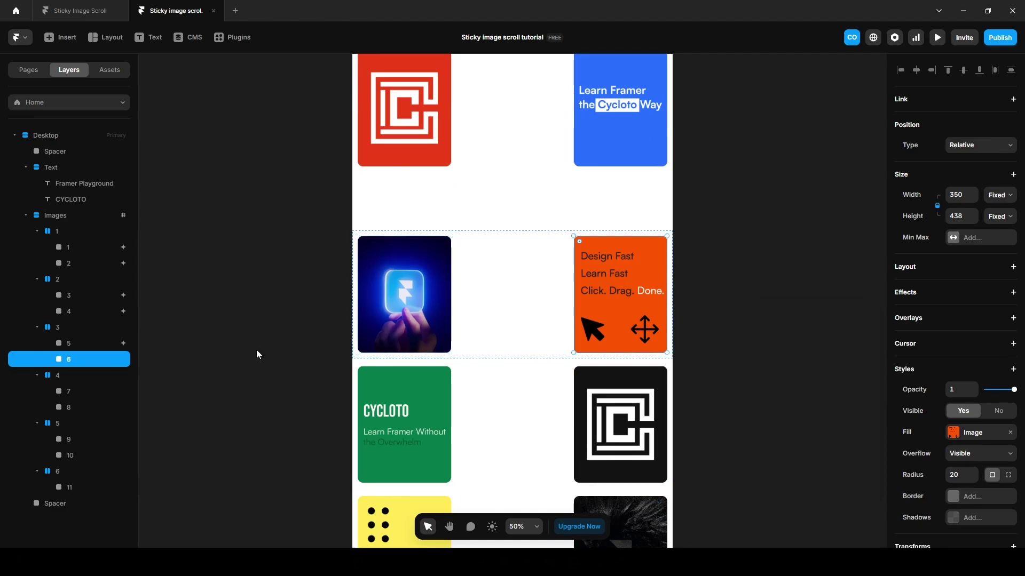
click(911, 293)
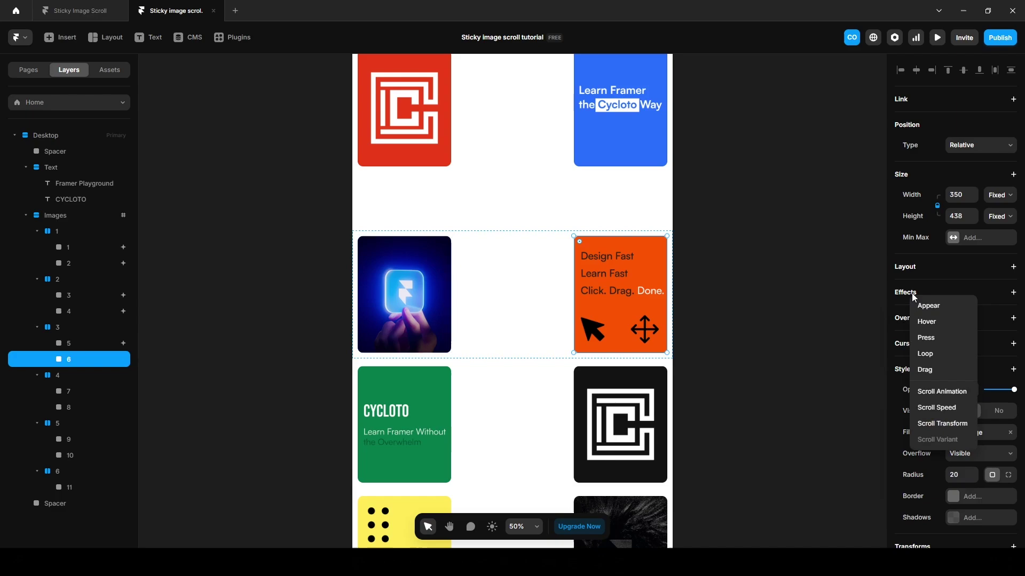
click(931, 425)
click(836, 343)
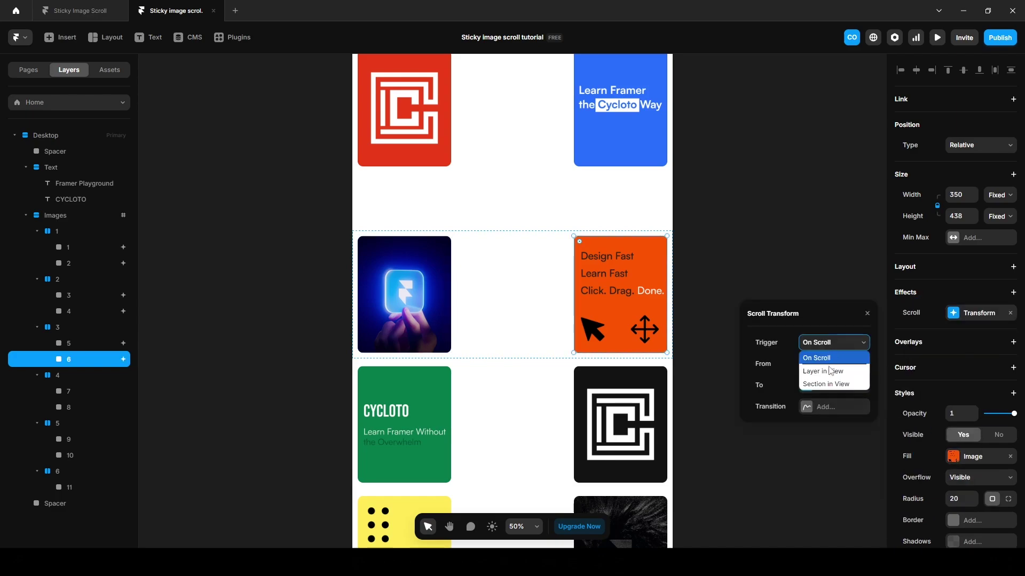
click(827, 382)
click(834, 365)
click(830, 385)
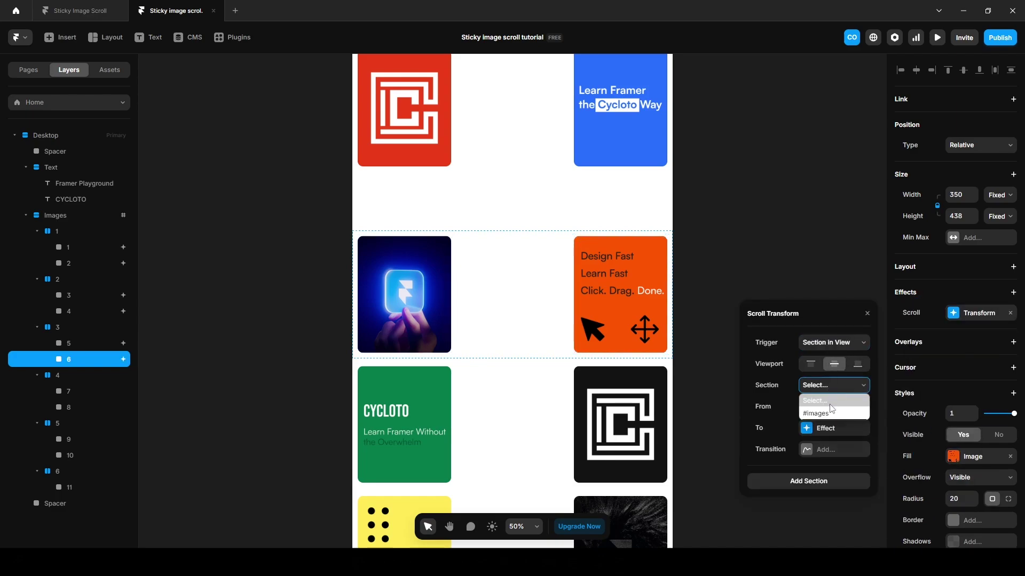
click(830, 416)
Set the start state to opacity 1, scale 1.3 and offsets -60/350
click(829, 412)
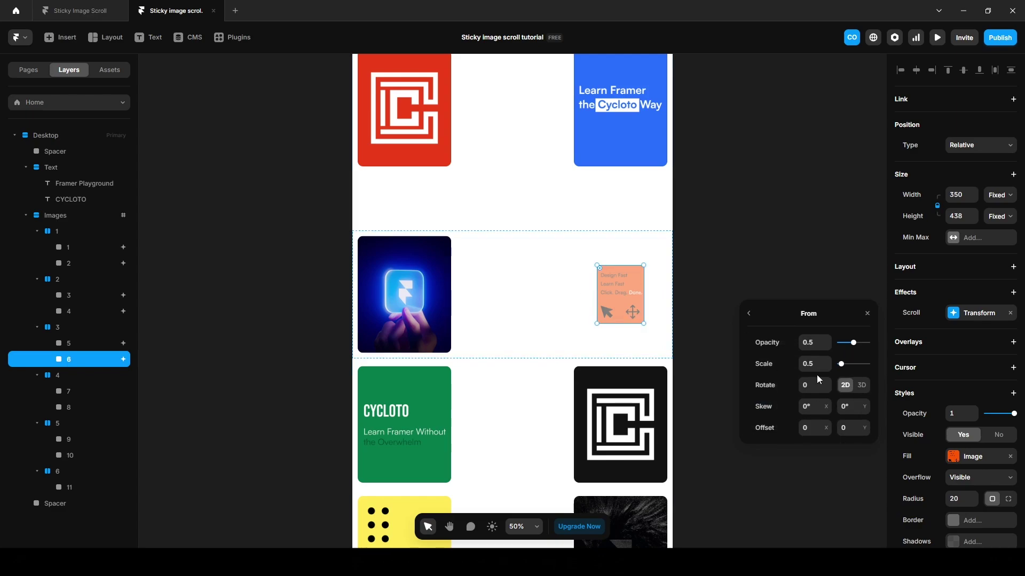
click(808, 342)
text(1)
click(807, 363)
text(1)
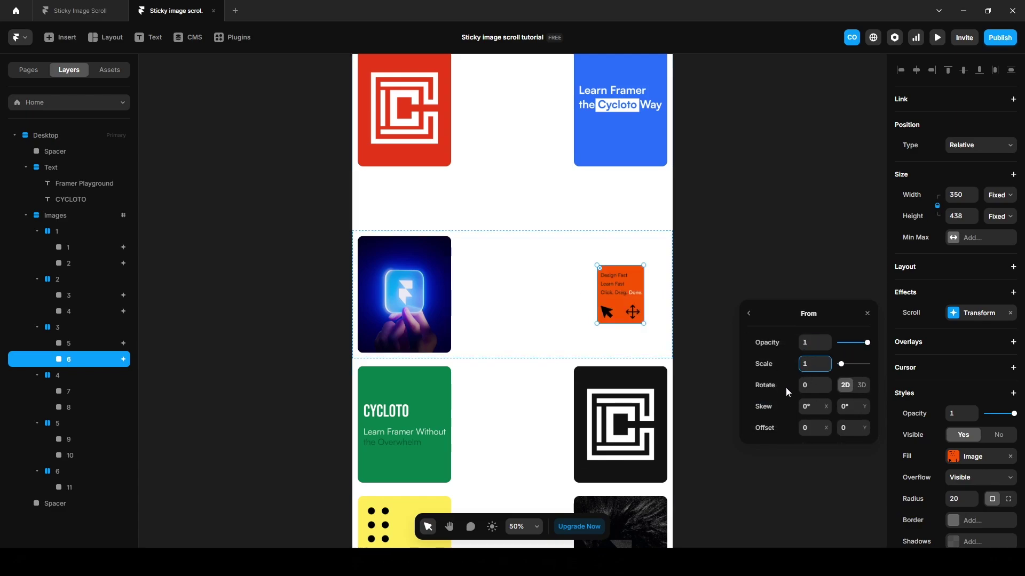
text(.3)
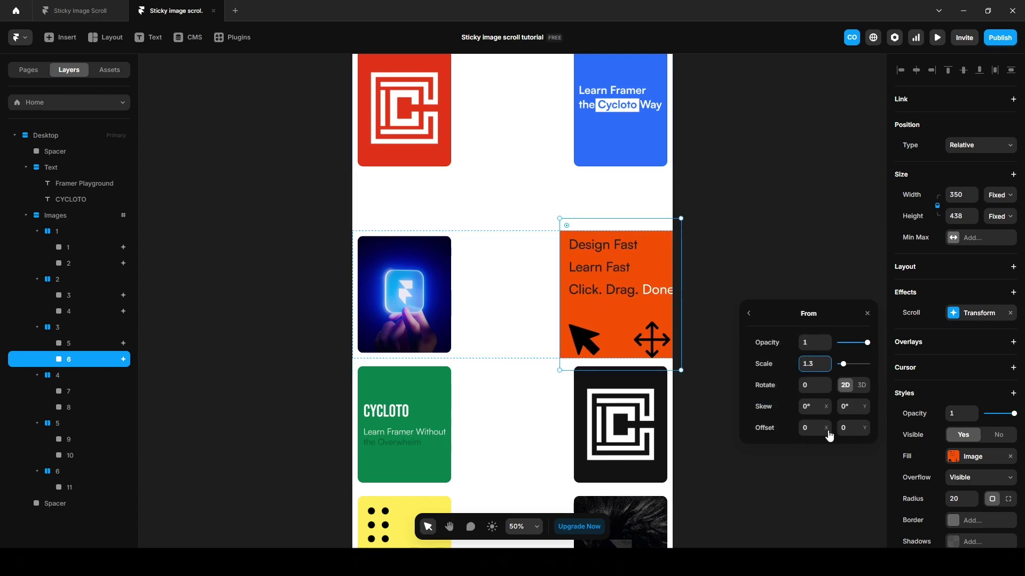
click(799, 430)
key(Tab)
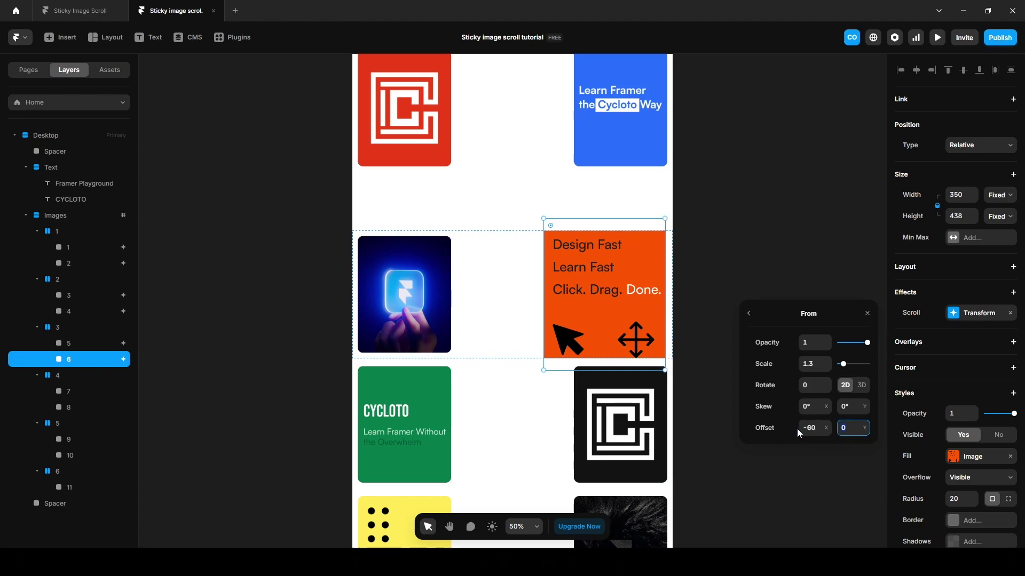
text(350)
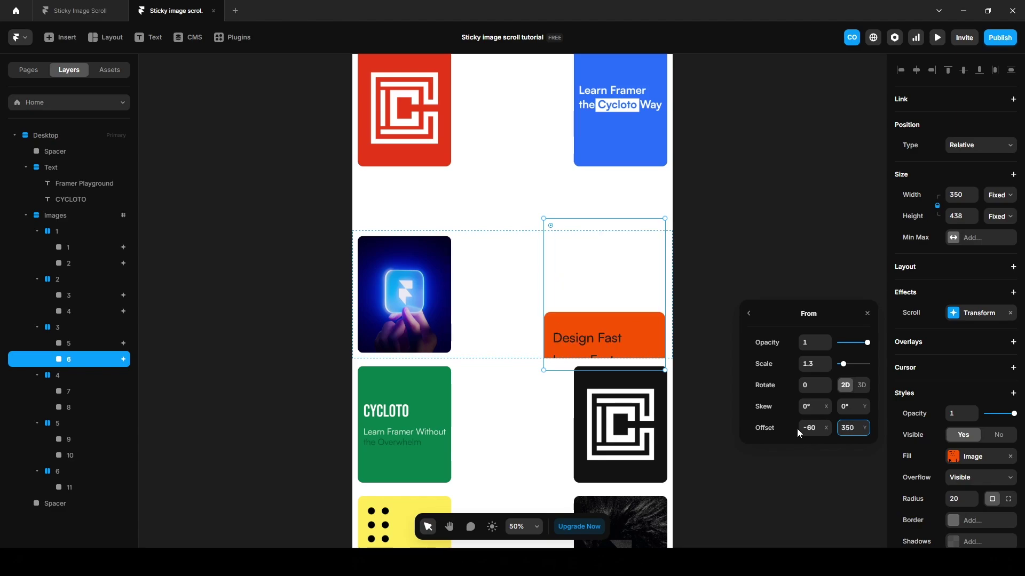
Set the end state to scale 1.2 with horizontal offset -60
click(749, 313)
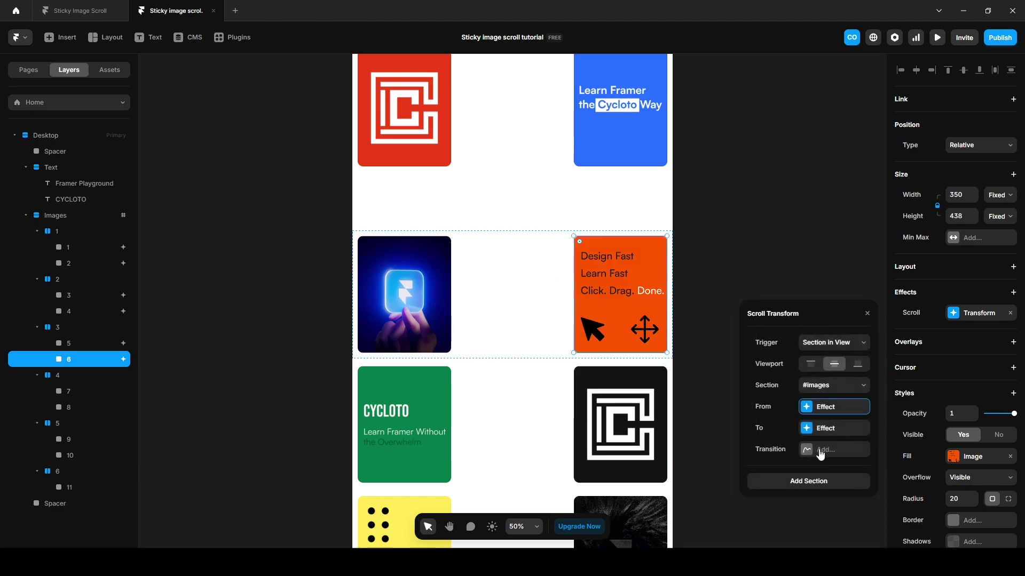
click(820, 430)
click(811, 363)
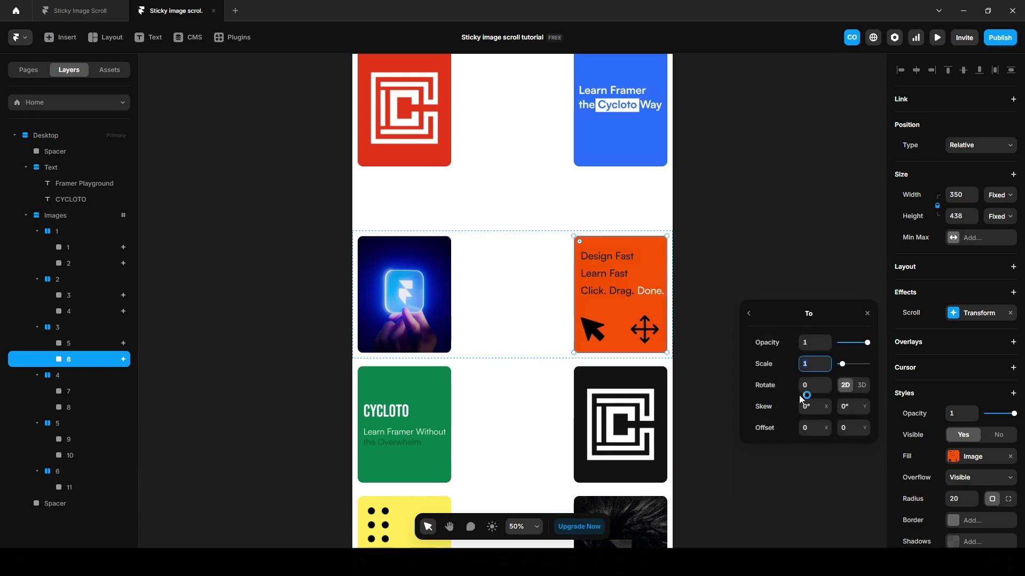
text(1.2)
click(805, 427)
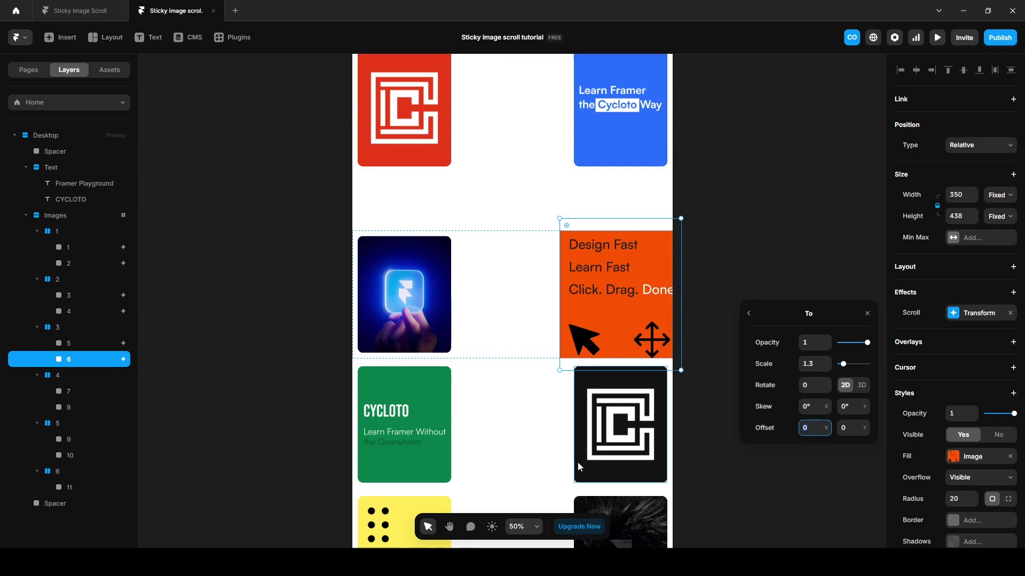
text(-60)
key(Return)
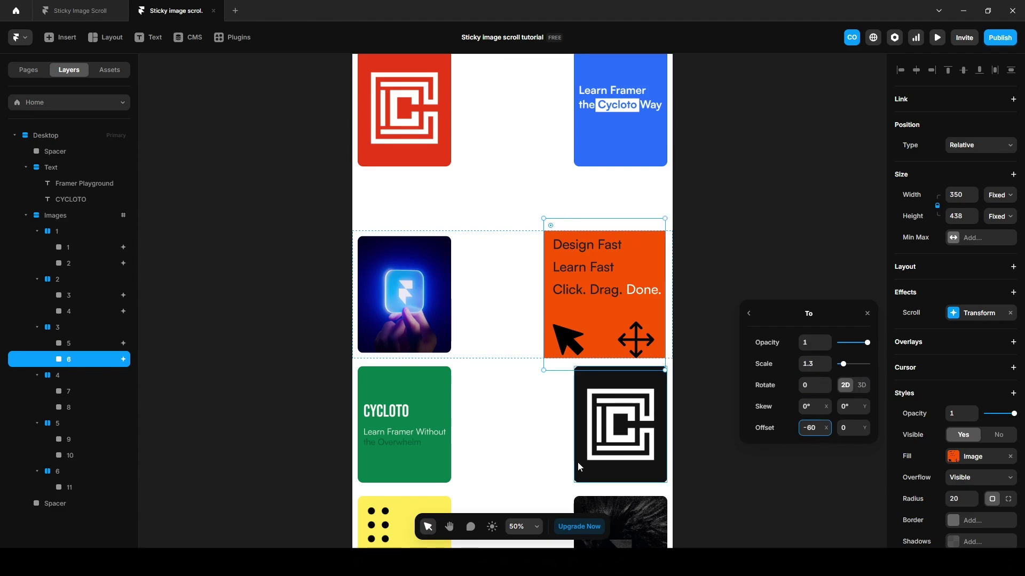
Make image row 3 a fixed 900 px tall with its cards top-aligned
click(70, 327)
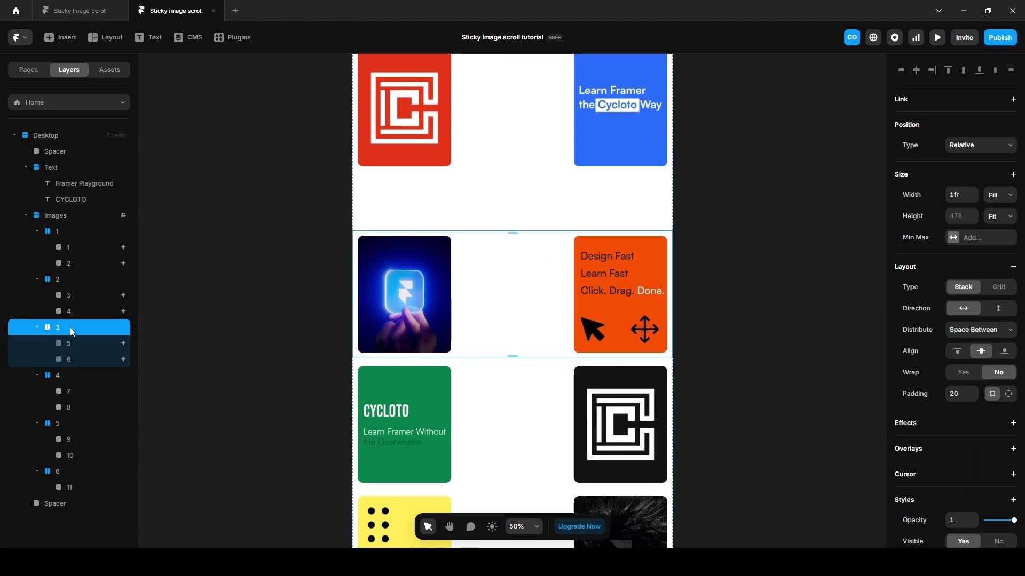
click(955, 216)
text(900)
key(Return)
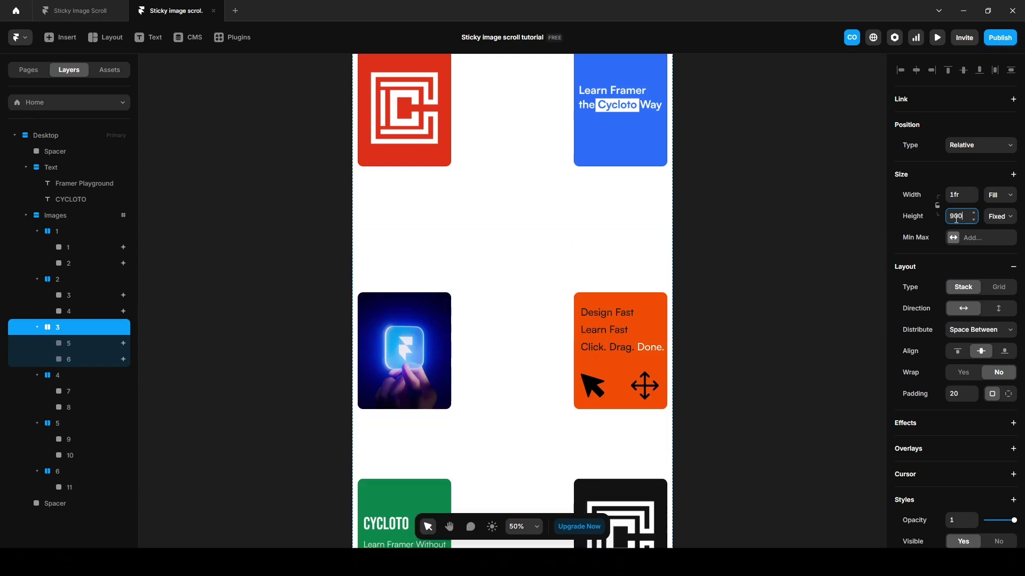
click(957, 351)
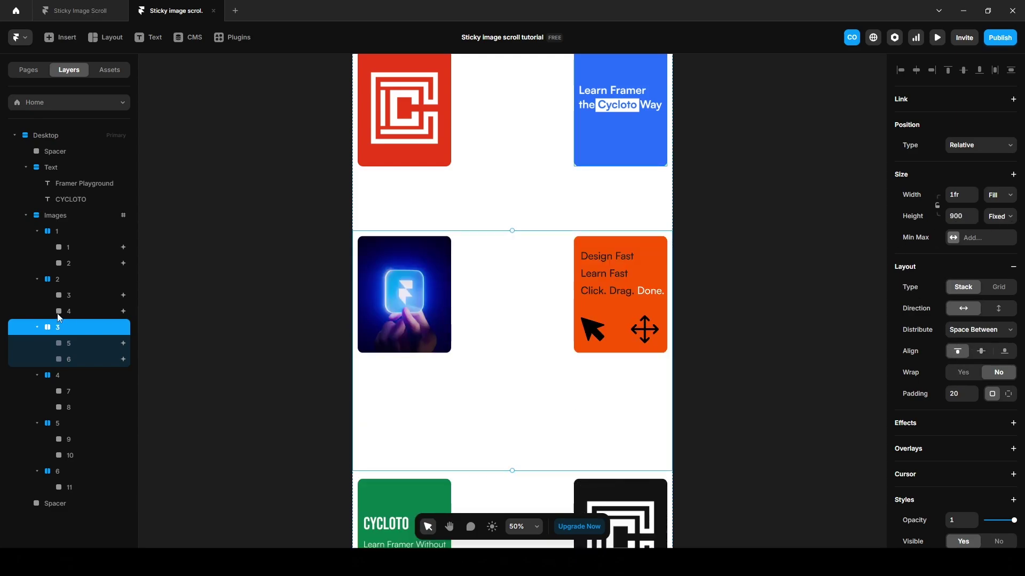
Top-align the cards in image row 2 and preview the page
click(60, 280)
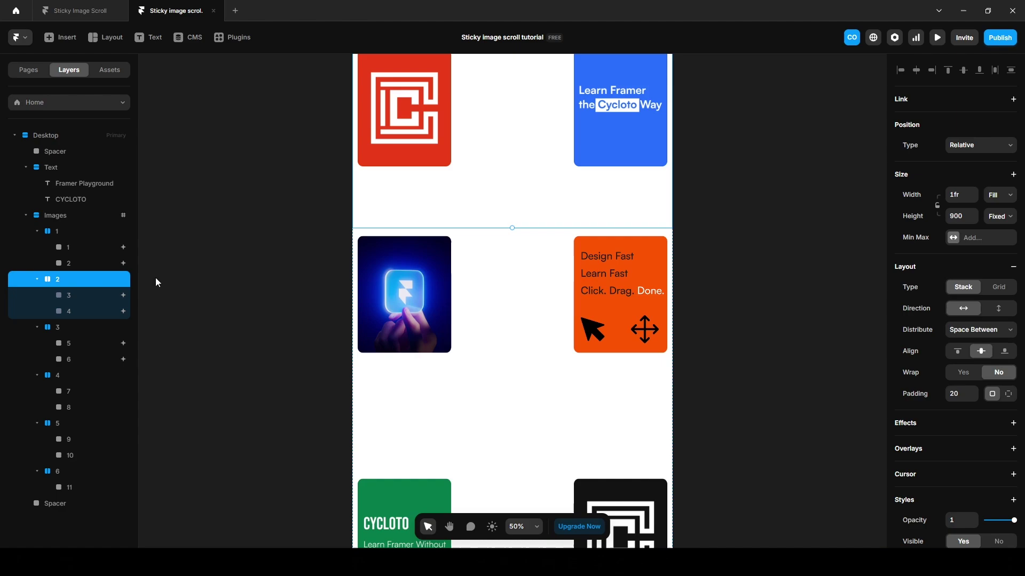
click(958, 354)
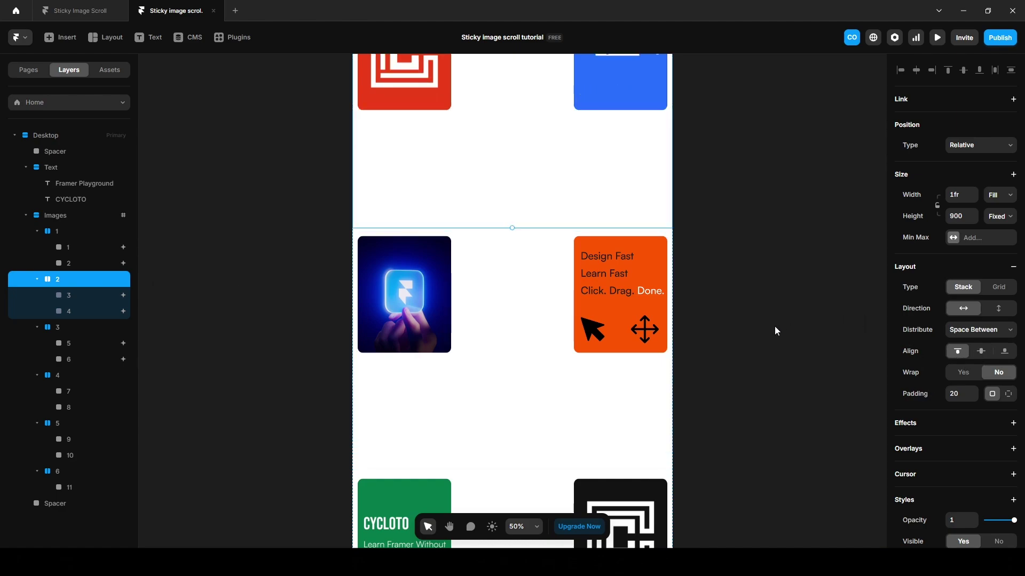
click(937, 37)
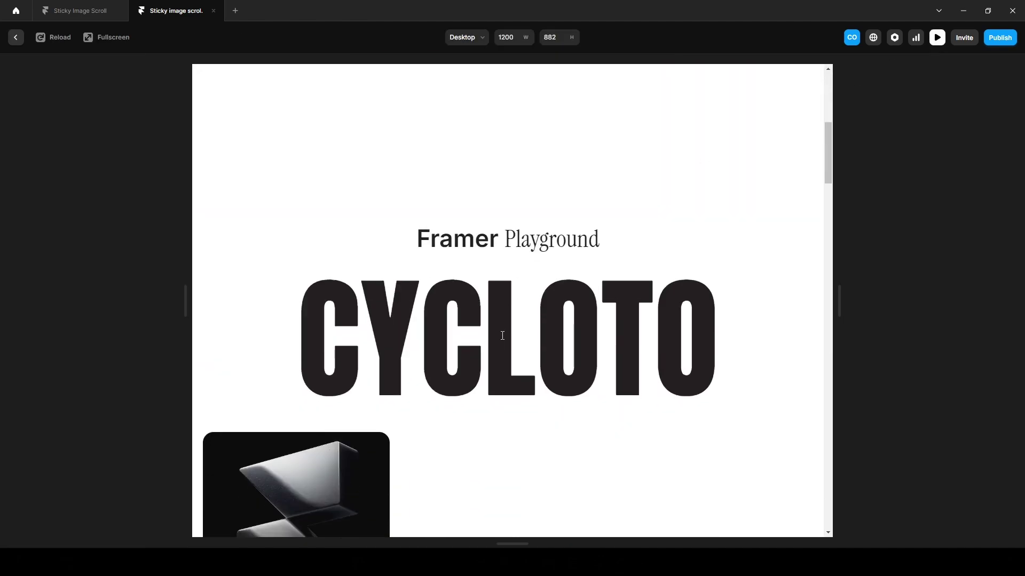
scroll(502, 335, down, 10)
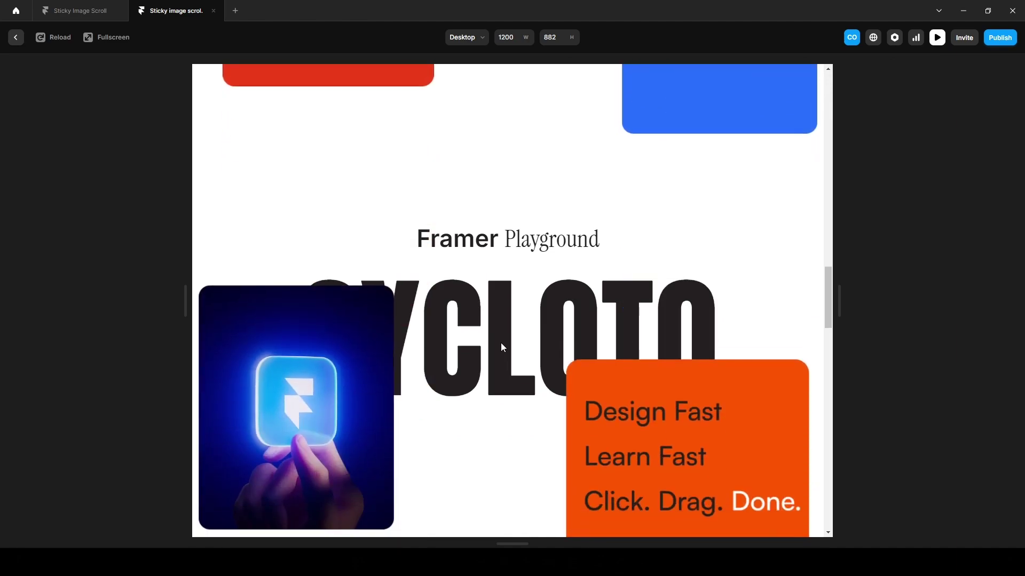
scroll(501, 346, down, 3)
scroll(500, 347, up, 6)
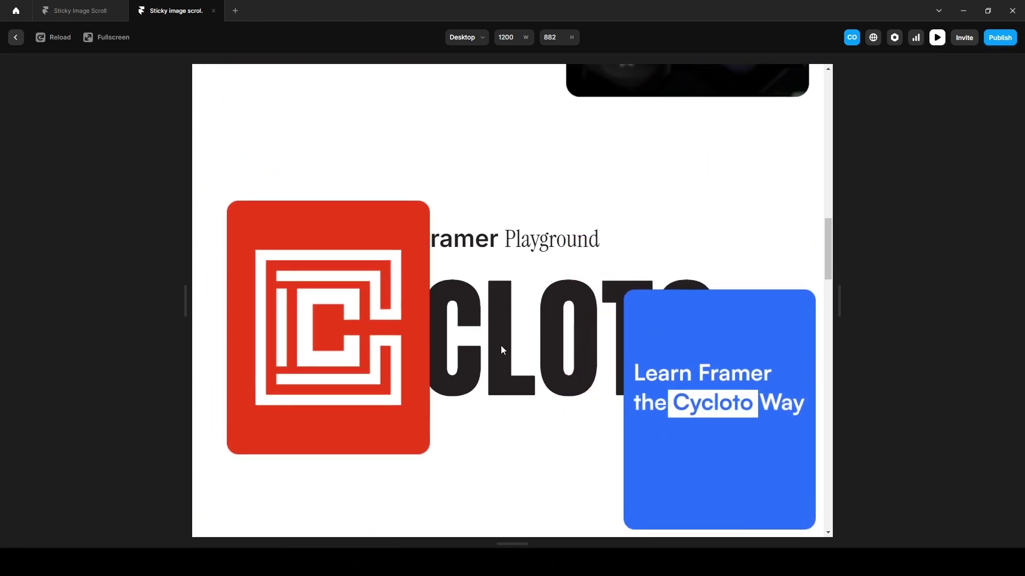
scroll(501, 350, up, 8)
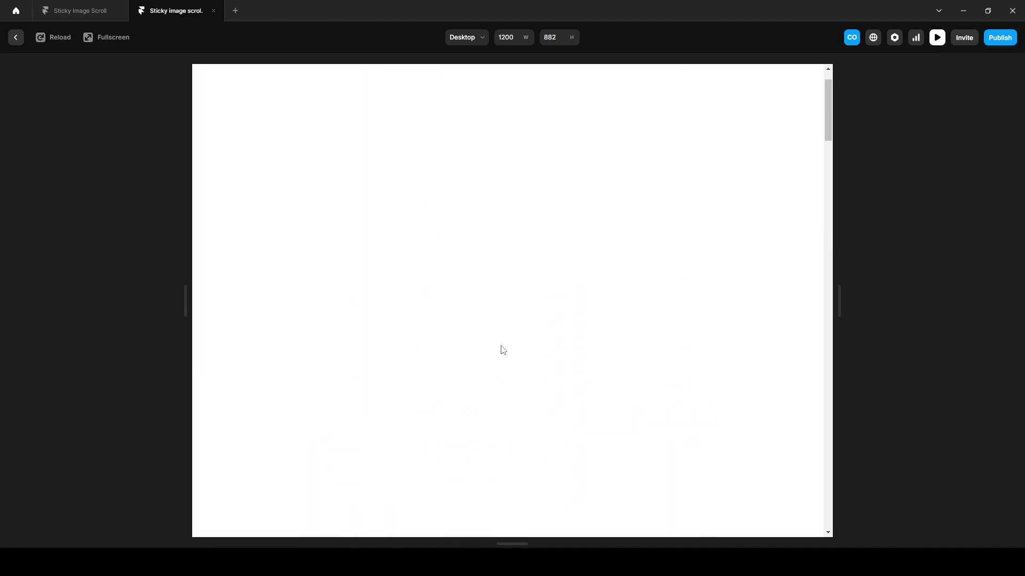
scroll(503, 350, down, 10)
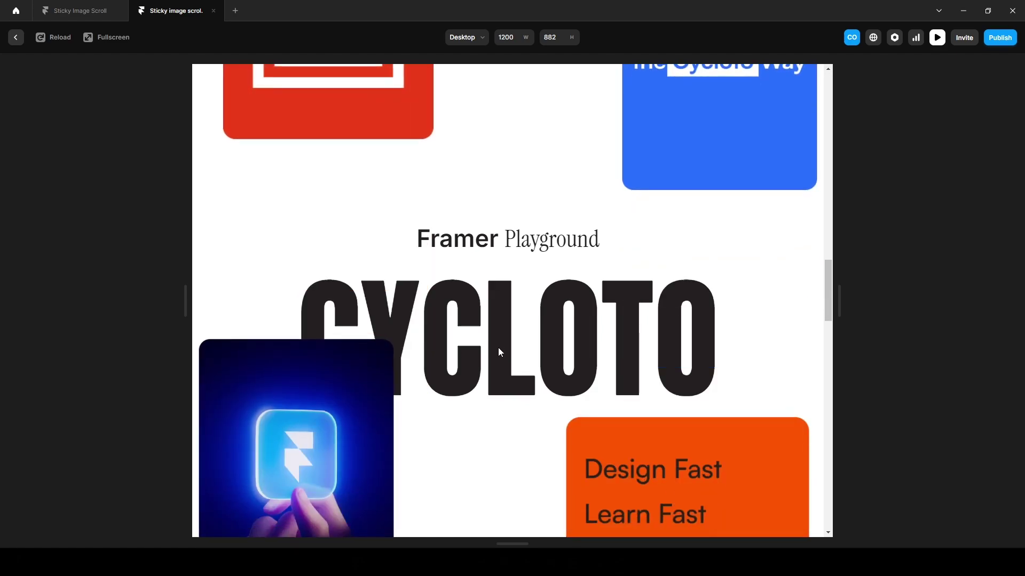
scroll(500, 352, down, 4)
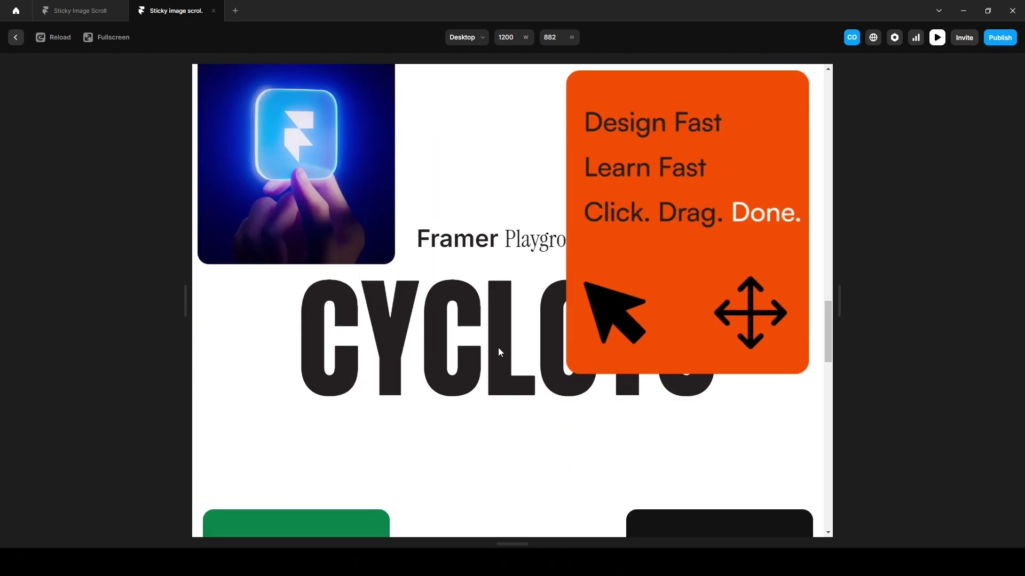